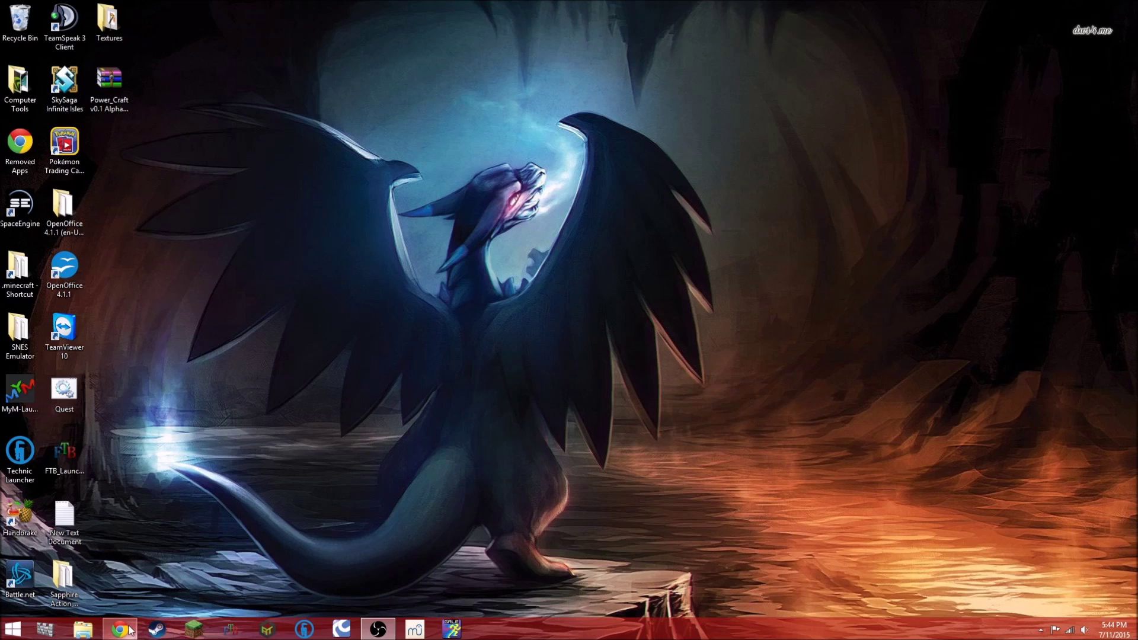
- Switch to Chrome and open the download page of the MCreator website
mouse_move(131, 631)
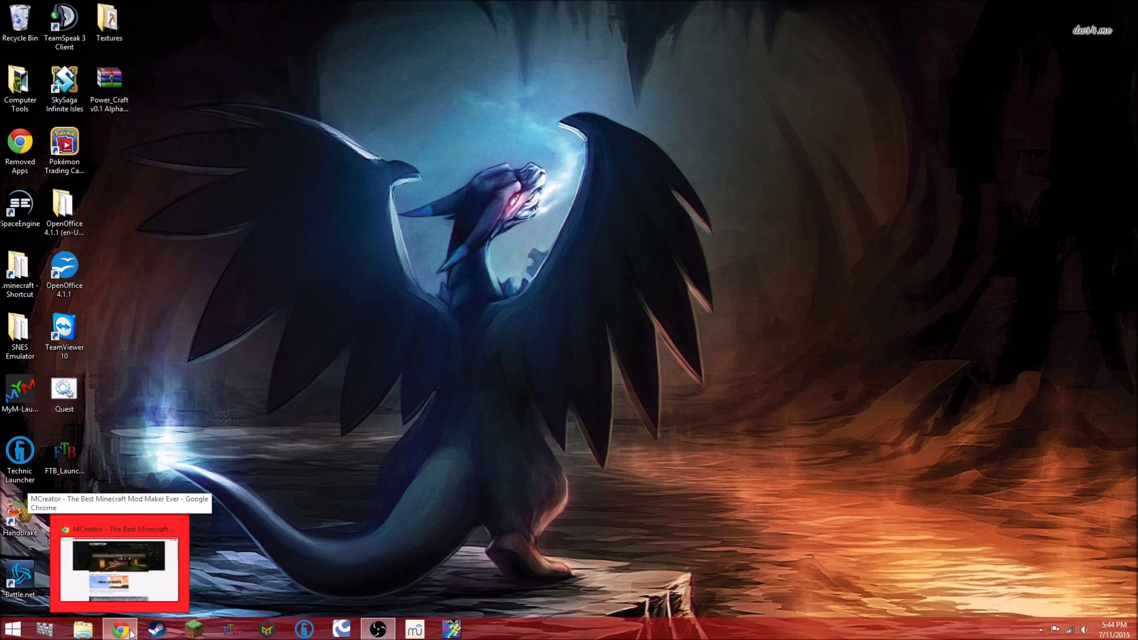
left_click(132, 632)
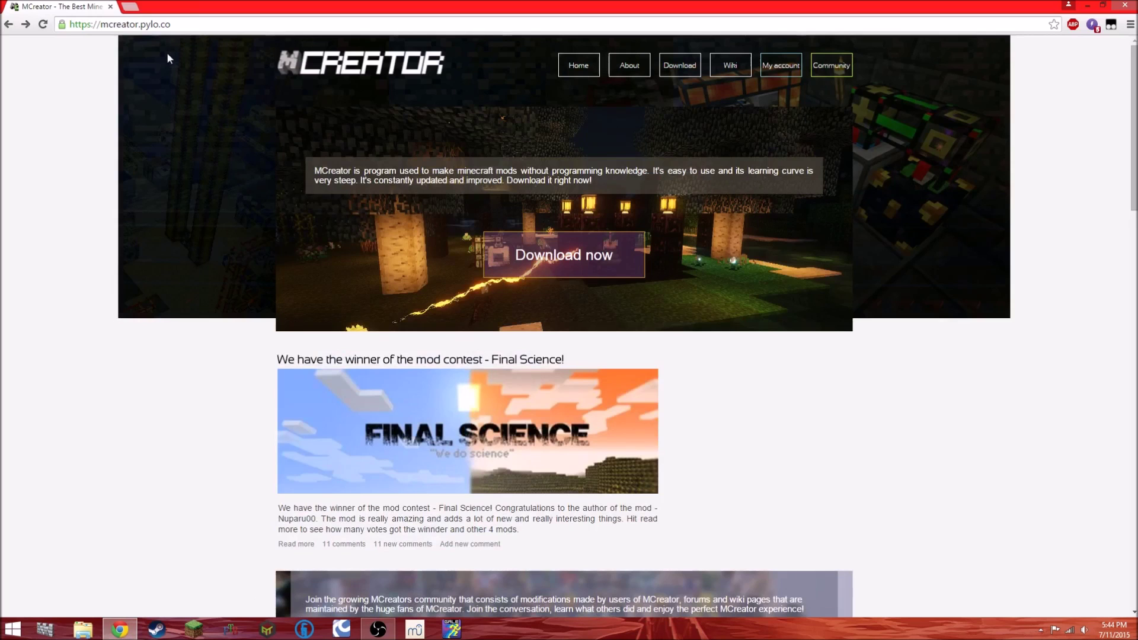
mouse_move(173, 24)
left_mouse_down()
mouse_move(61, 7)
mouse_move(176, 18)
left_mouse_up()
left_click(578, 254)
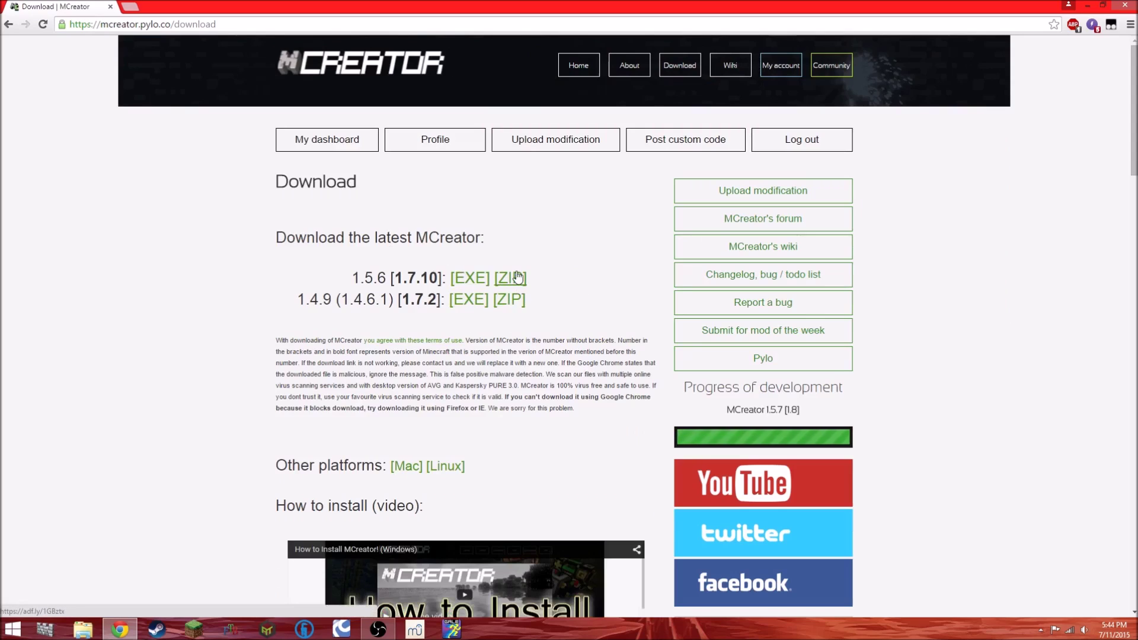
- Examine the MCreator download versions, development progress and installation instructions, and close the browser
left_click_drag(339, 268, 484, 261)
left_click(919, 431)
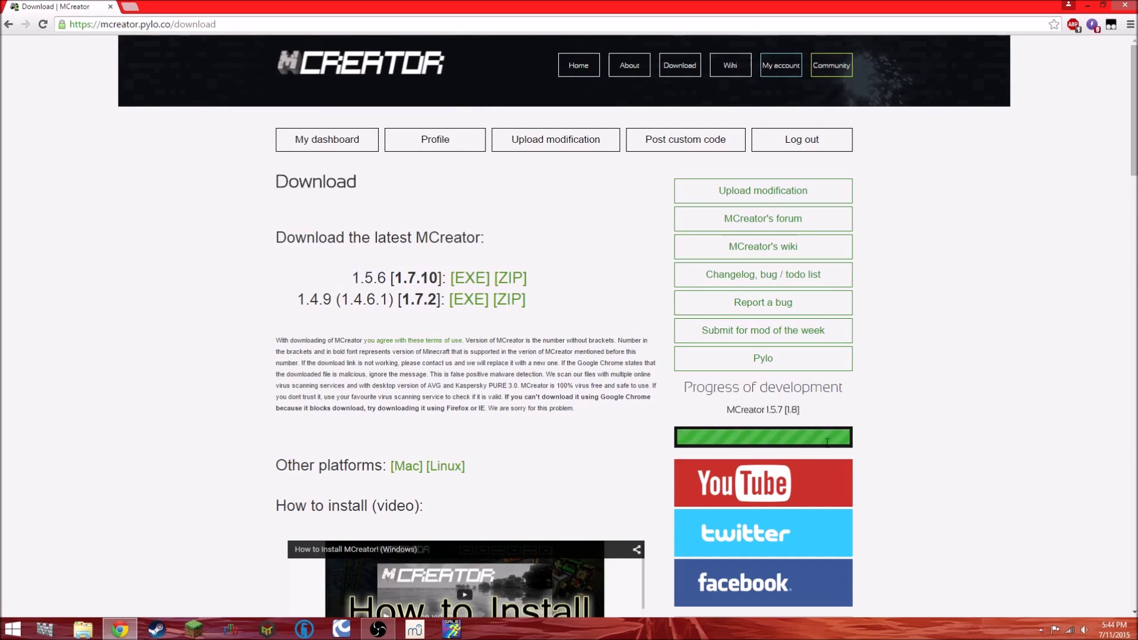
scroll(903, 443, "down", 3)
scroll(907, 439, "down", 3)
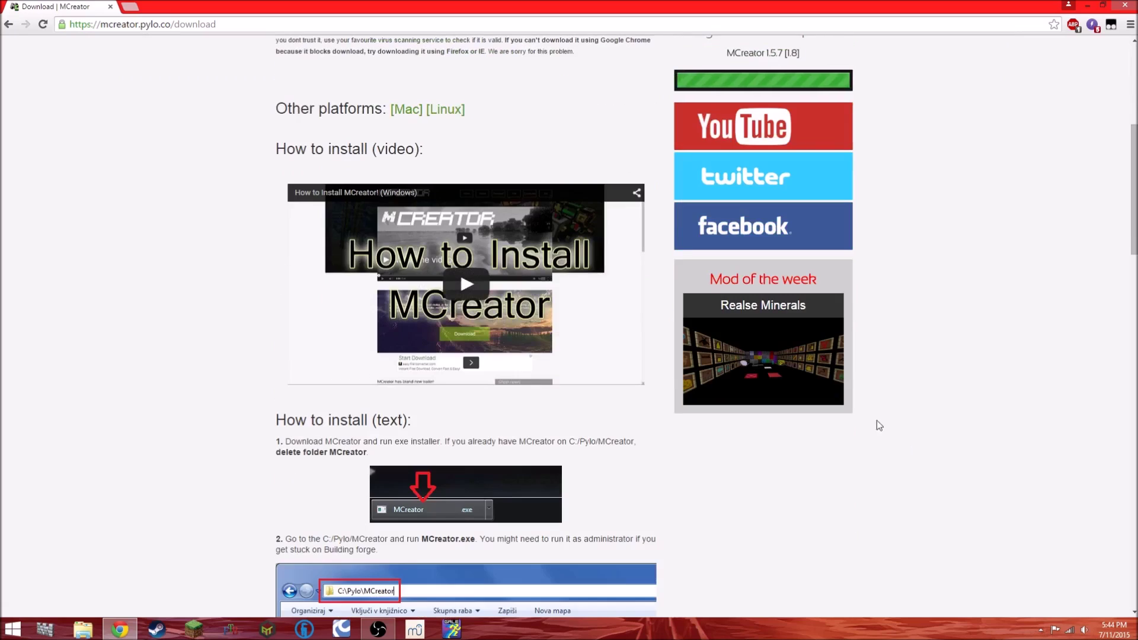
scroll(871, 415, "down", 2)
scroll(863, 391, "up", 2)
scroll(859, 380, "up", 6)
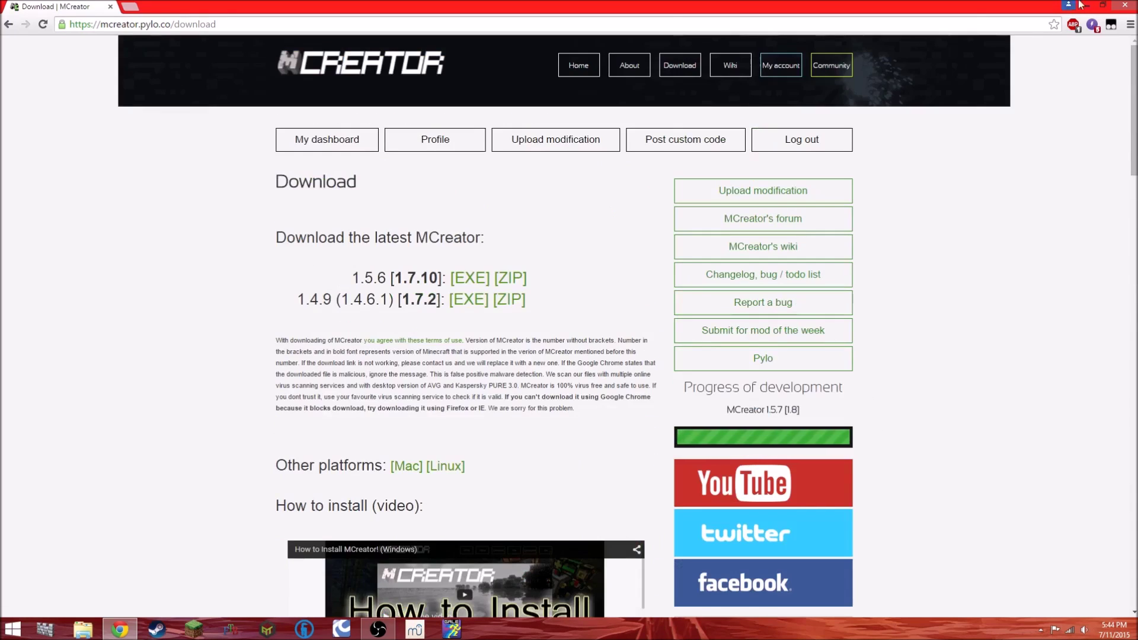
left_click(1118, 6)
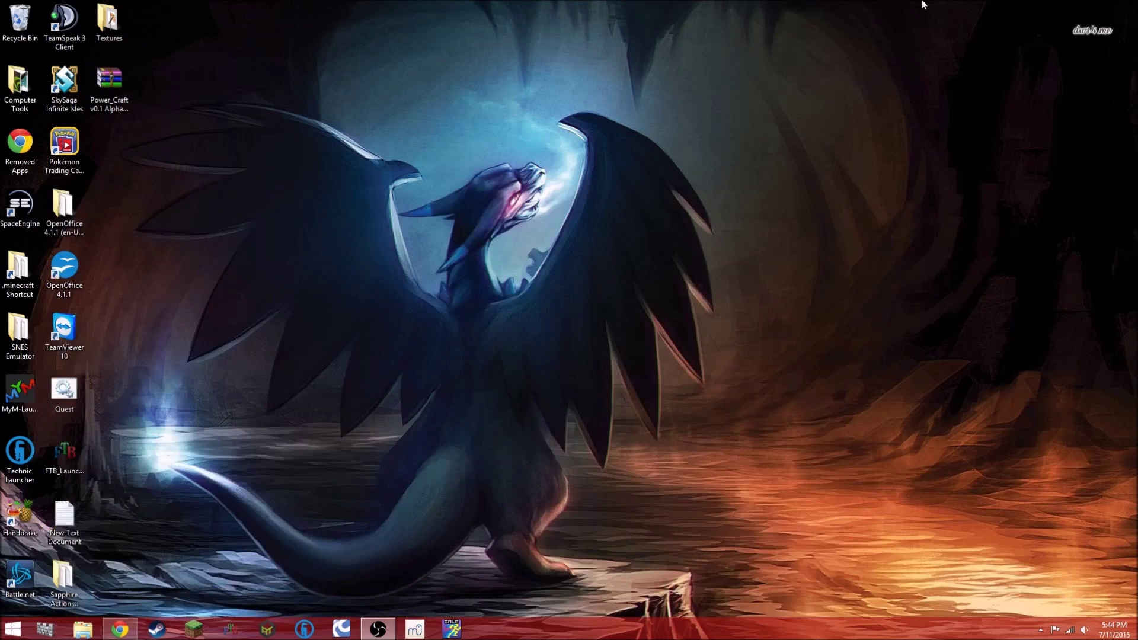
- Launch the MCreator application from C:\Pylo\MCreator156 and open Workspace 1
key("super+e")
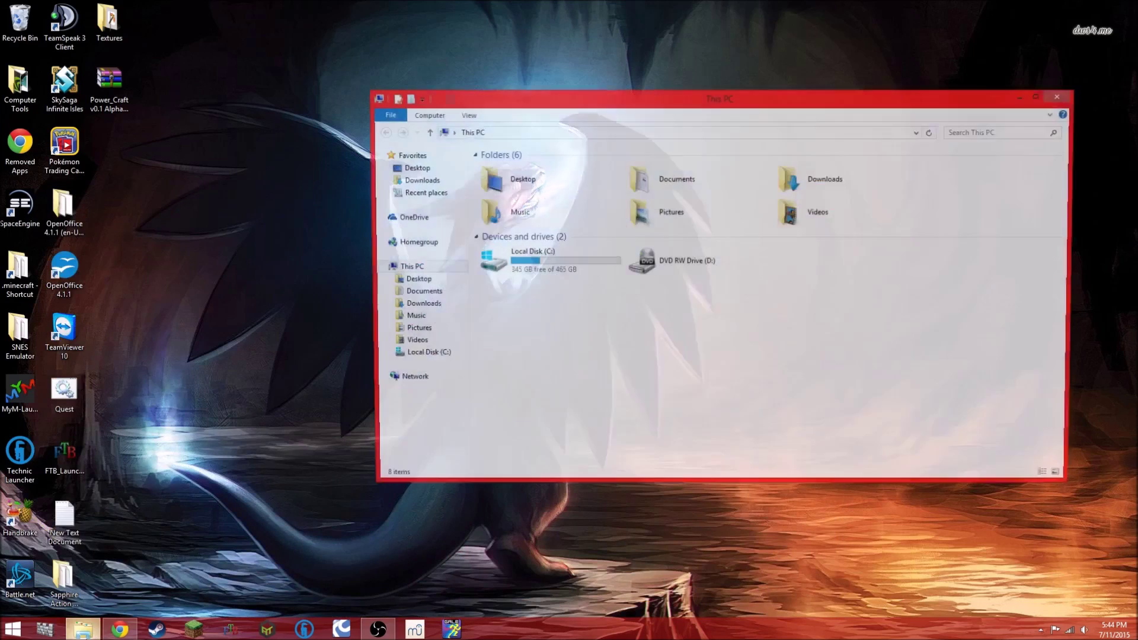
double_click(590, 271)
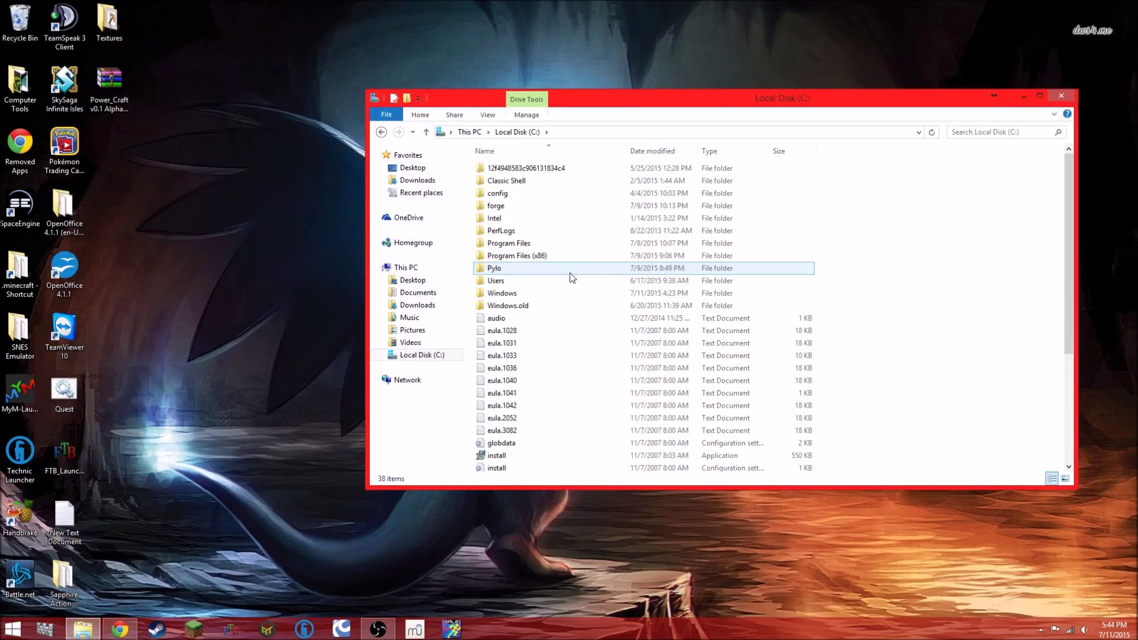
double_click(501, 271)
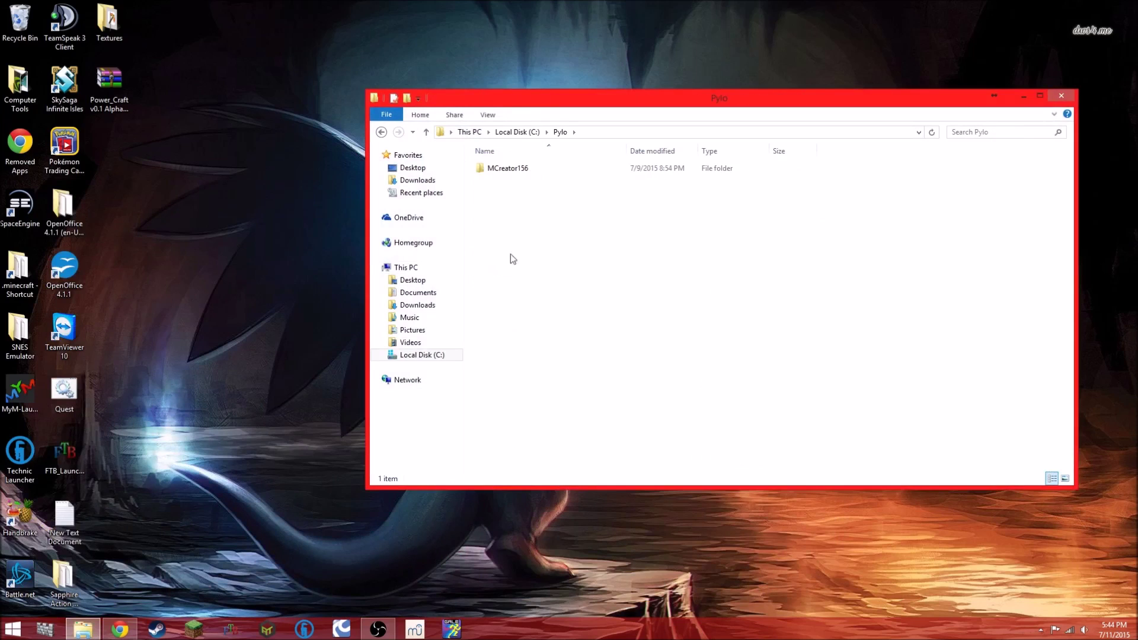
double_click(485, 174)
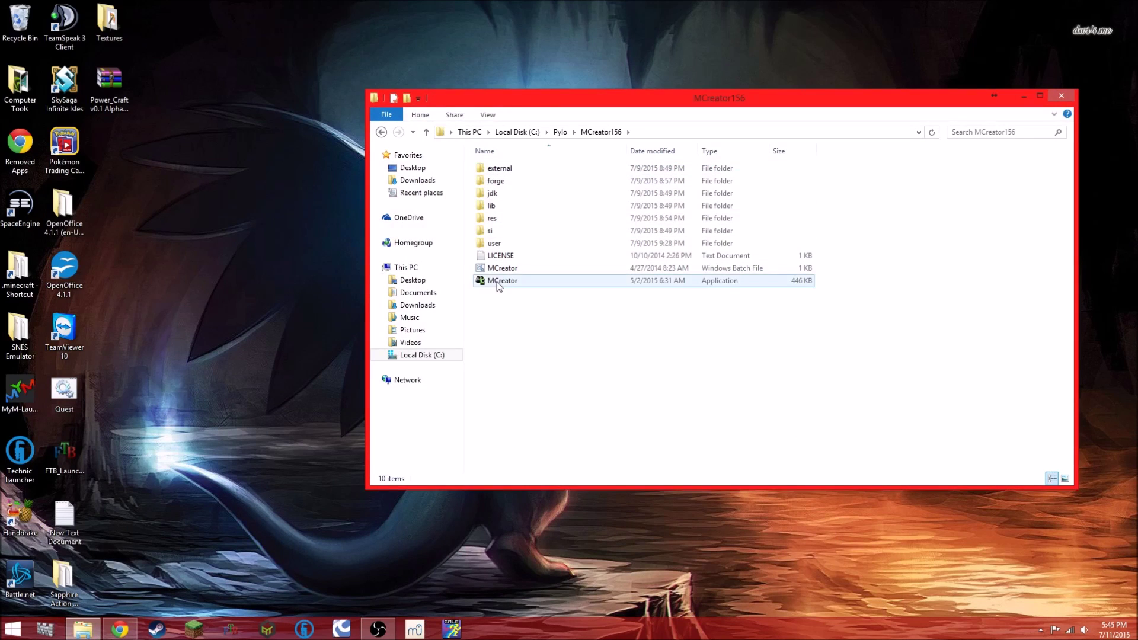
double_click(497, 282)
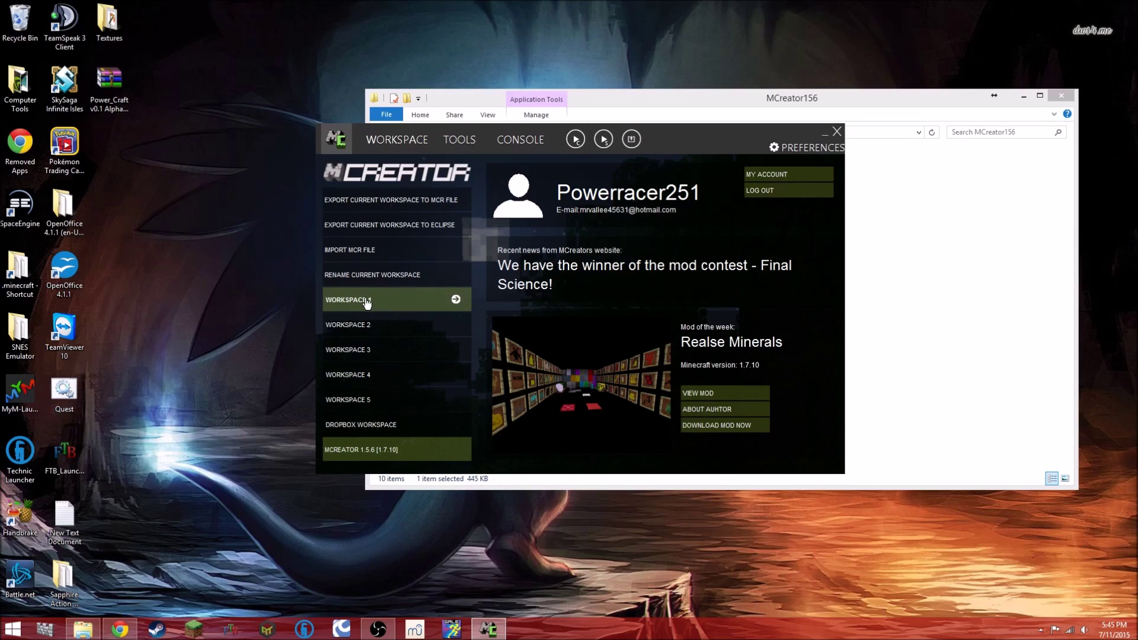
left_click(456, 300)
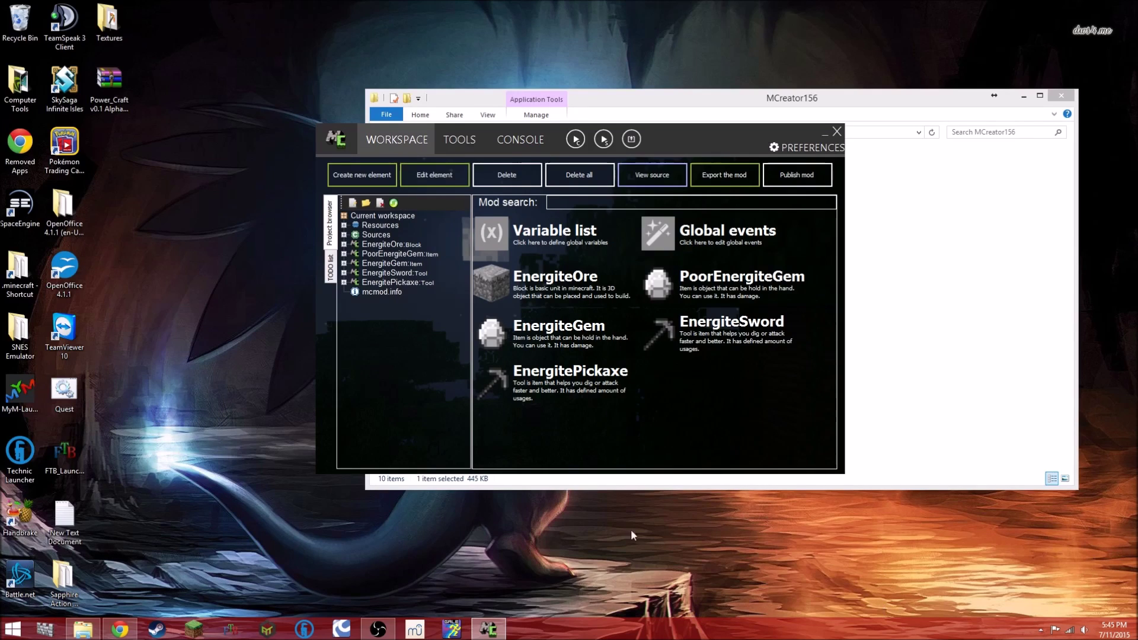
- Start GraphicsGale and restore its maximized window to a smaller size
left_click(452, 628)
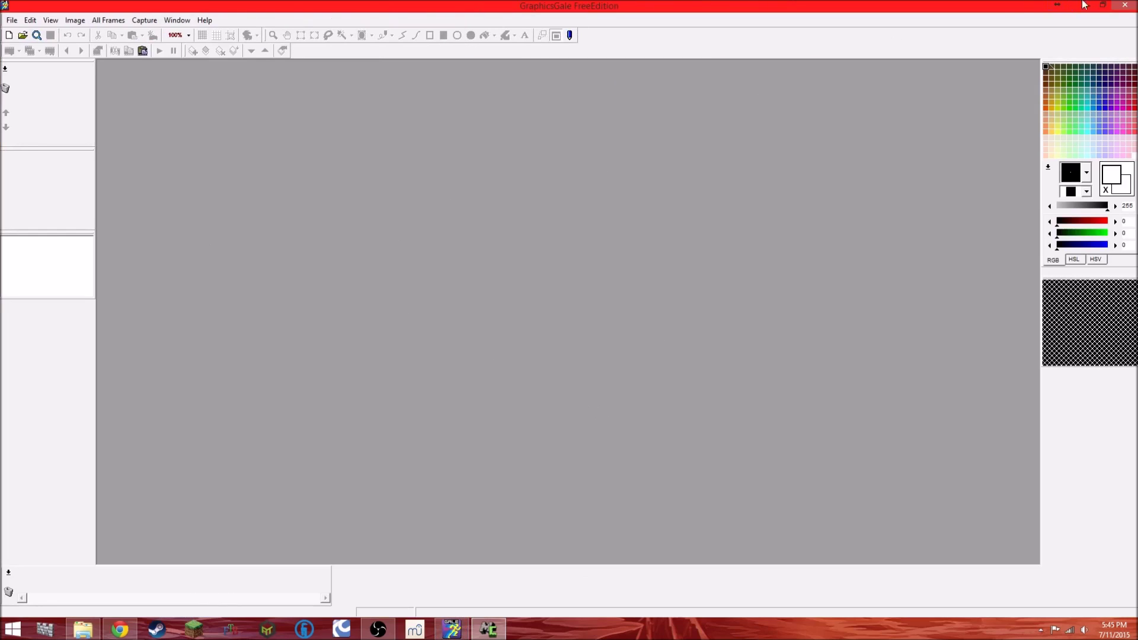
left_click(1103, 5)
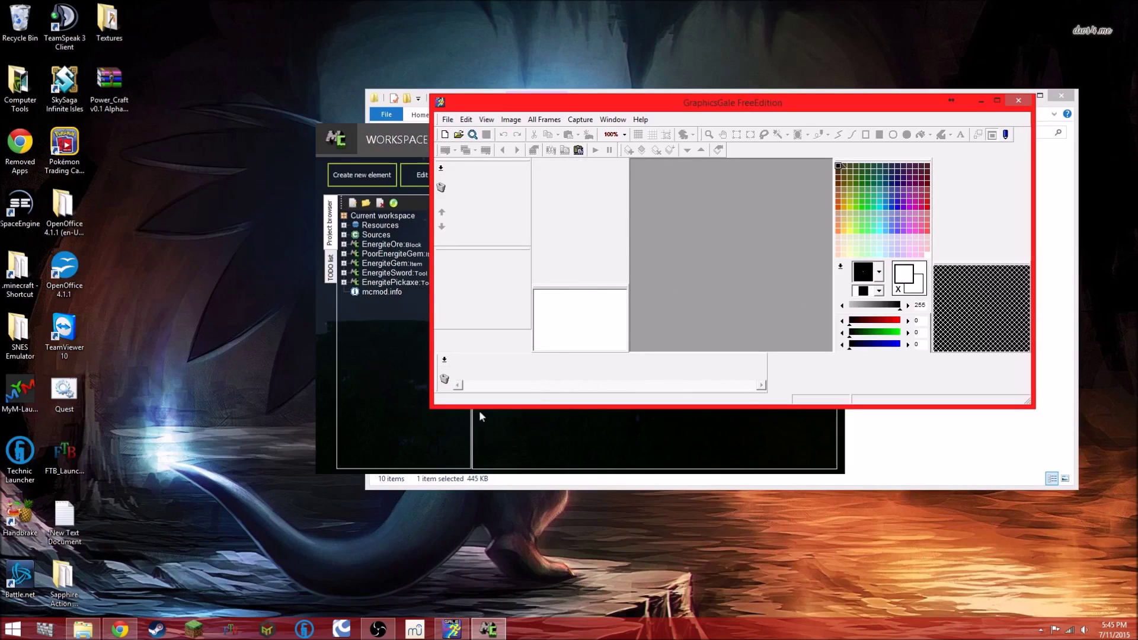
left_click(211, 398)
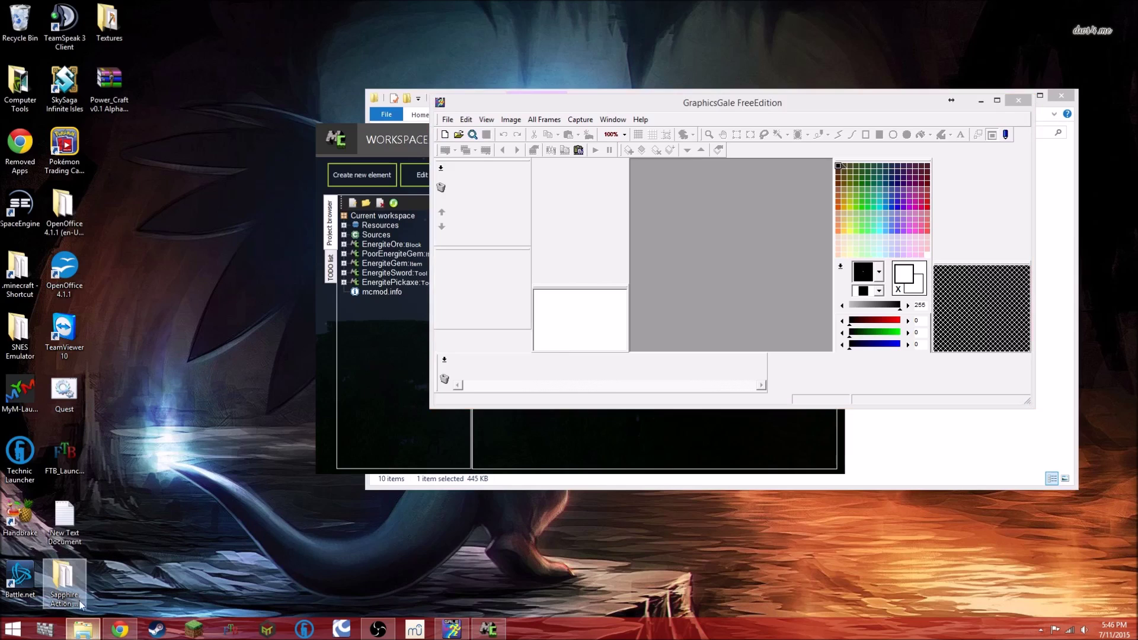
double_click(19, 270)
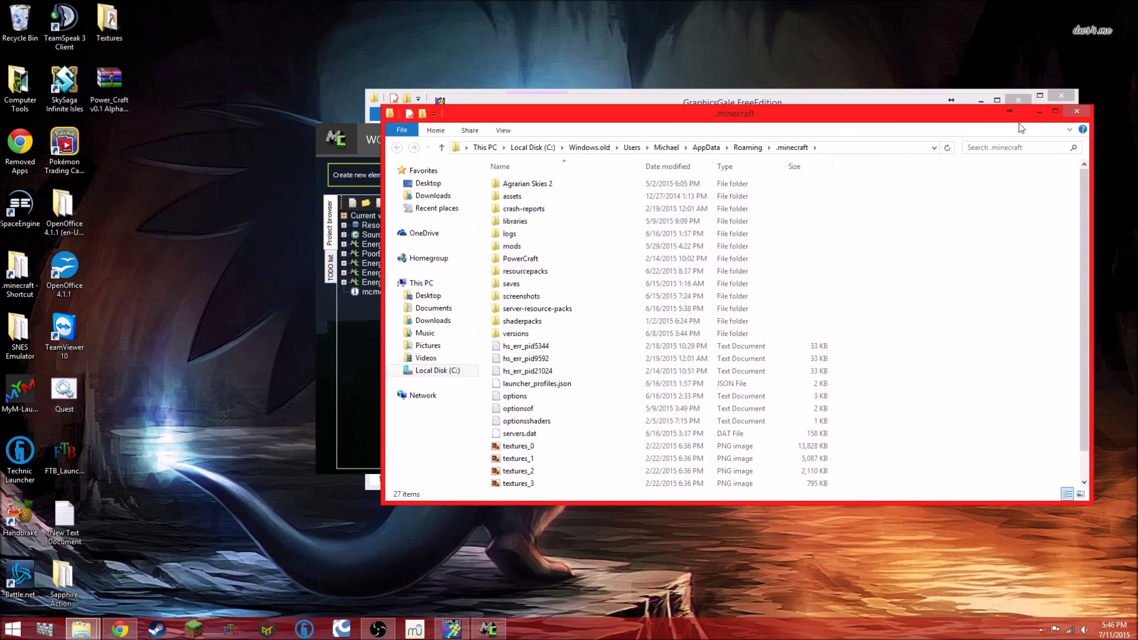
left_click(1077, 110)
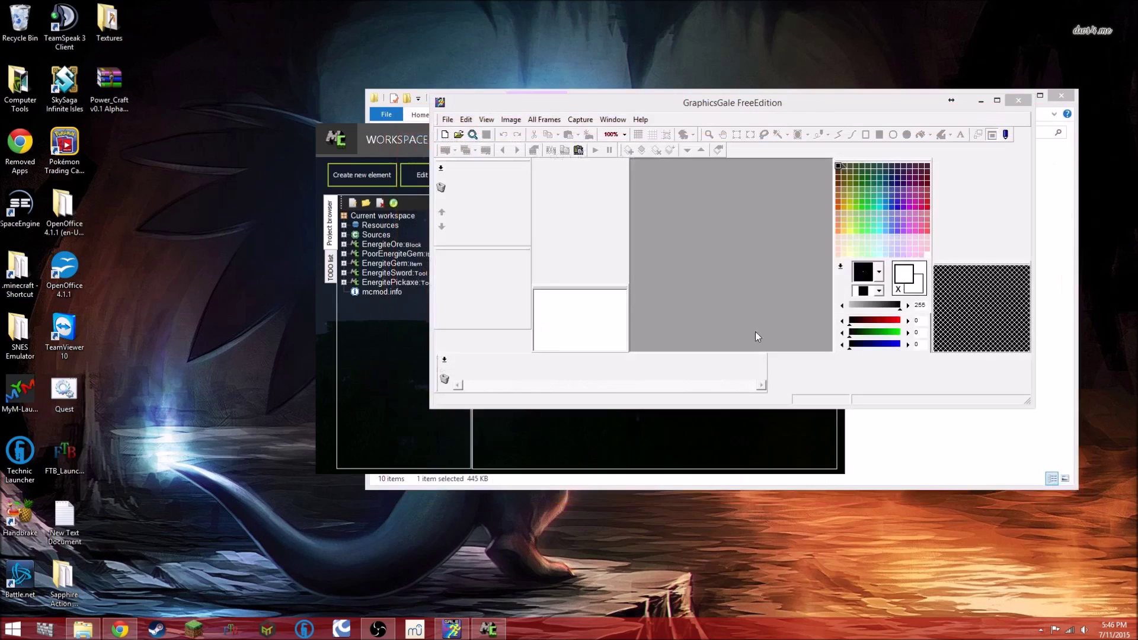
- Switch to File Explorer and go to the current user's AppData\Roaming folder
left_click(82, 632)
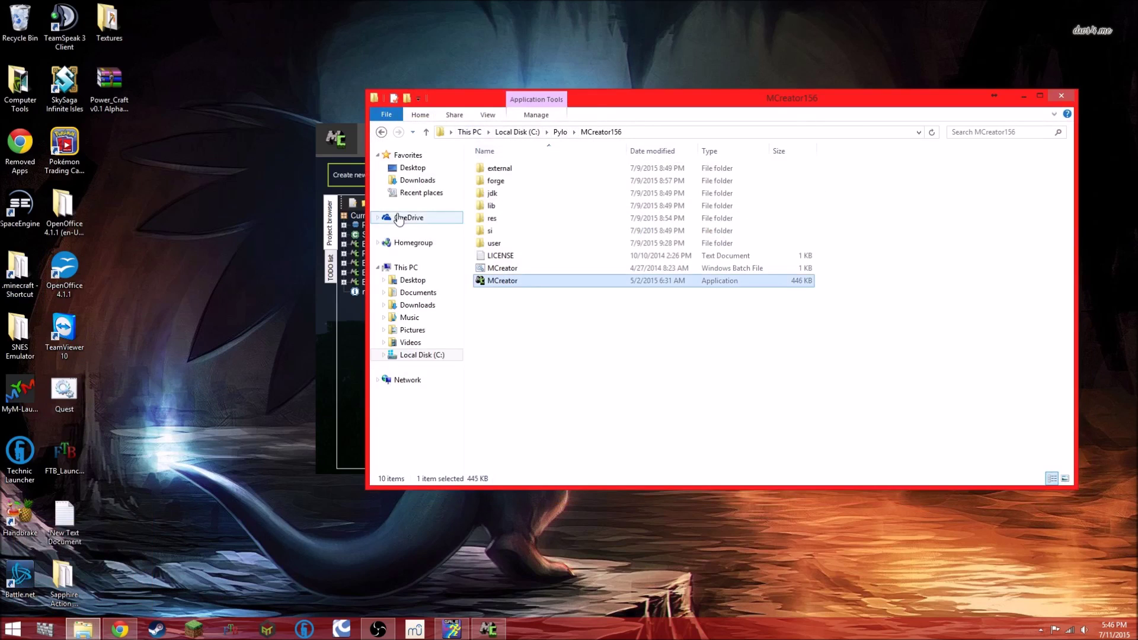
left_click(404, 168)
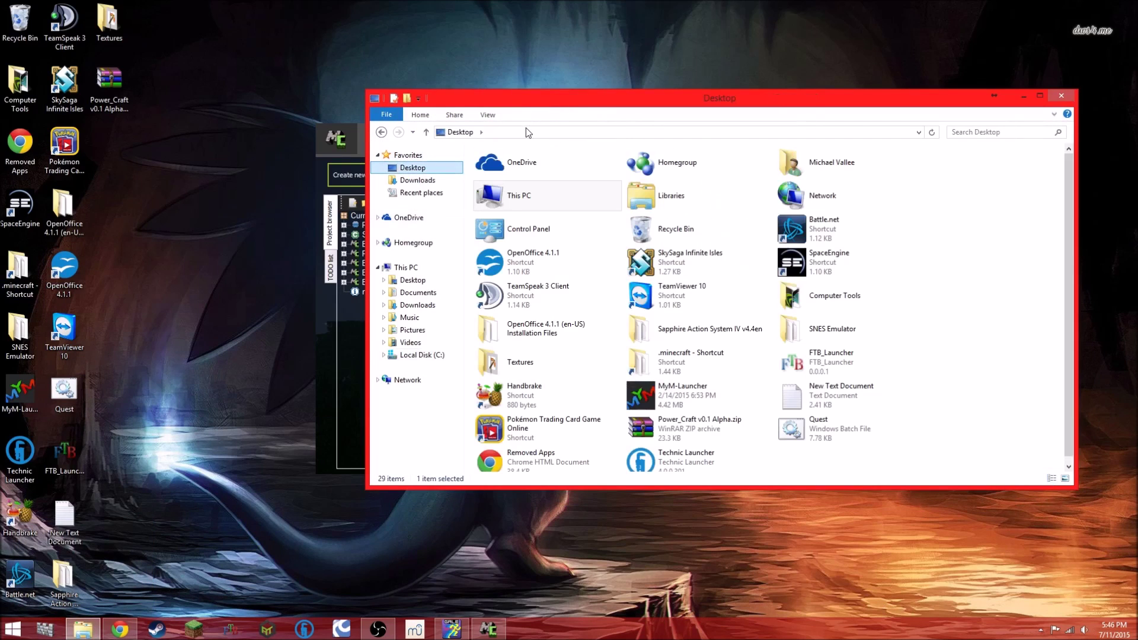
left_click(513, 136)
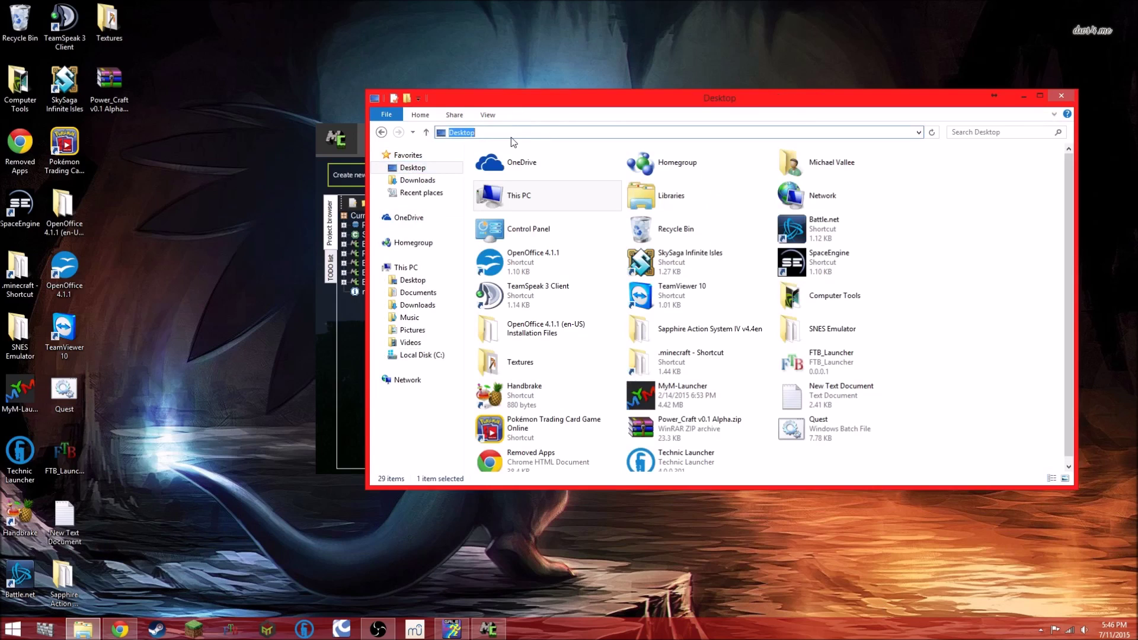
type("%appda")
key("Return")
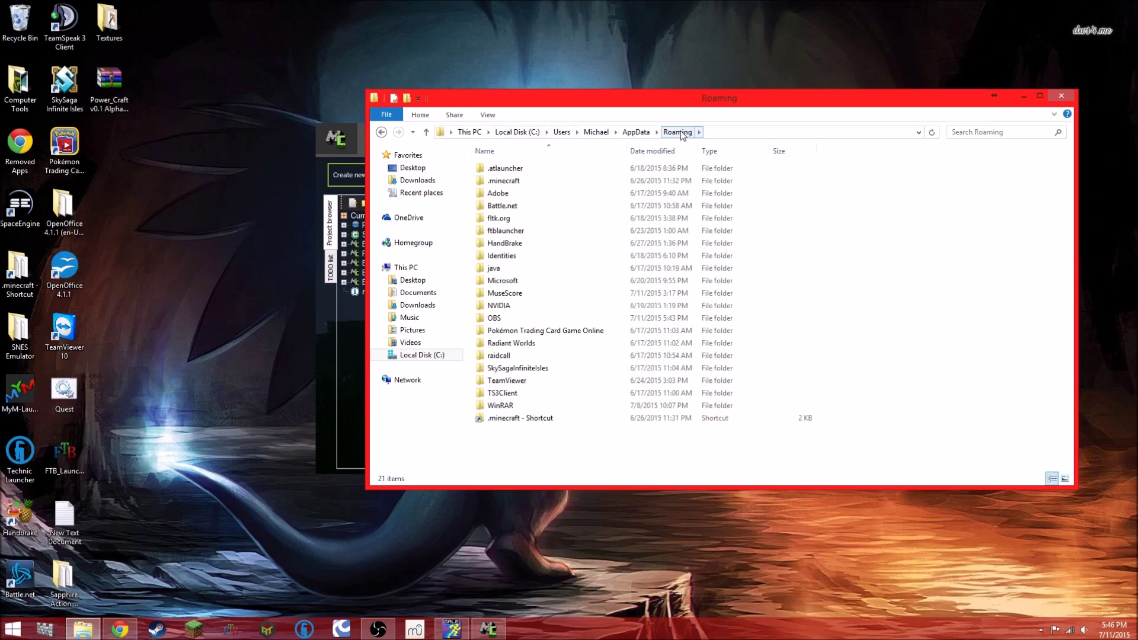
- Open the .minecraft\versions\1.8.7 folder inside Roaming
double_click(504, 181)
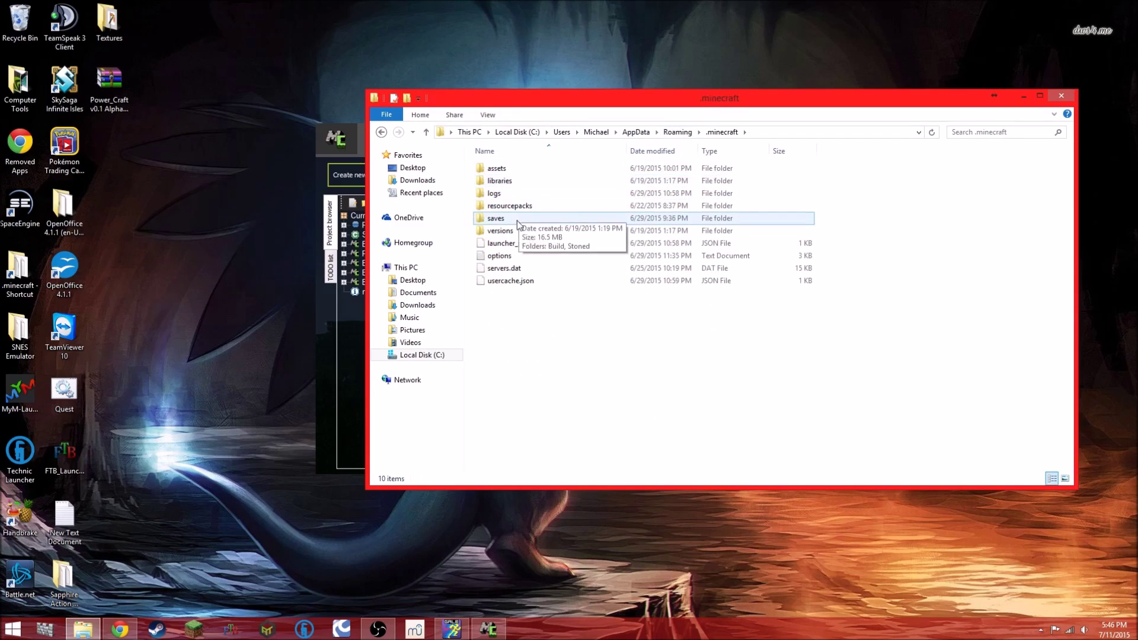
double_click(516, 230)
double_click(494, 170)
- Try to open the 1.8.7 JAR file with 7-Zip
right_click(494, 171)
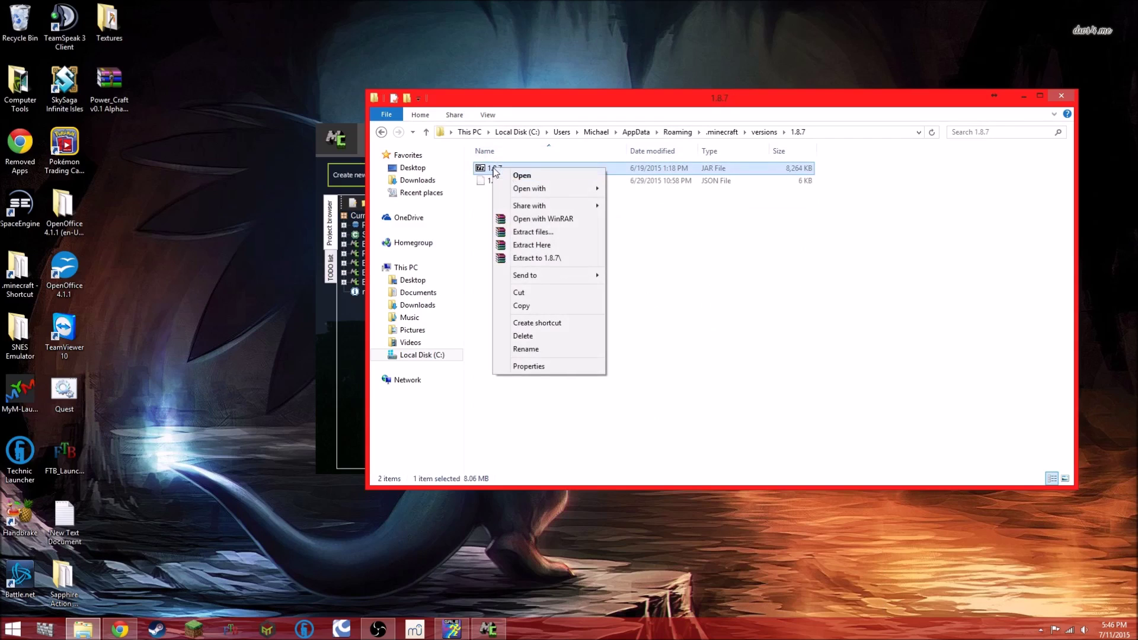
left_click(503, 169)
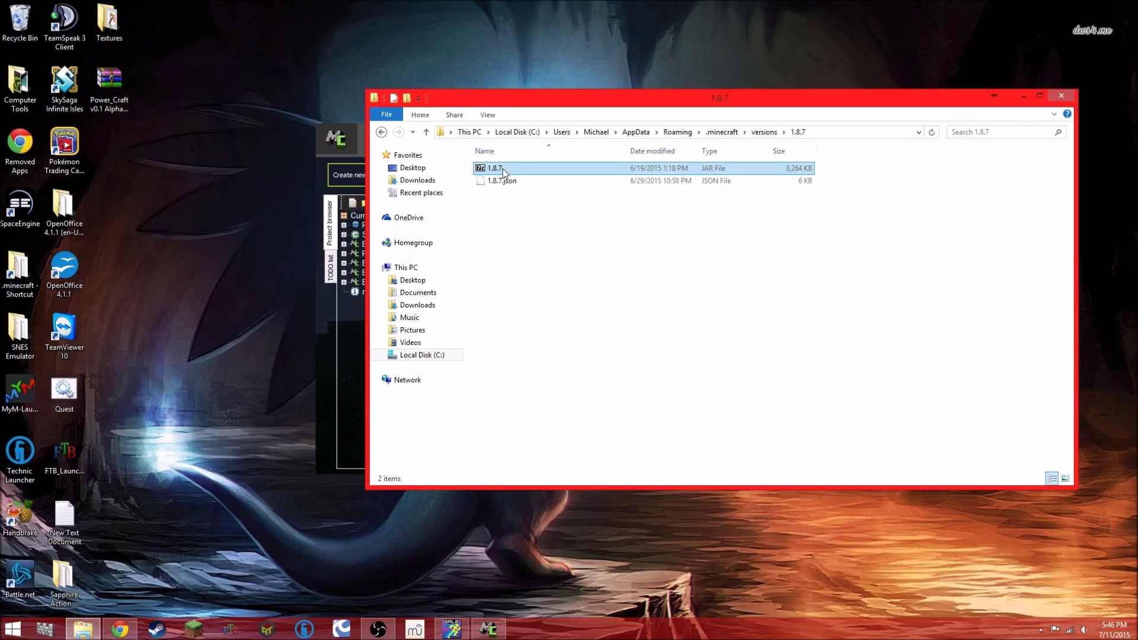
left_click(501, 170)
right_click(501, 171)
left_click(642, 244)
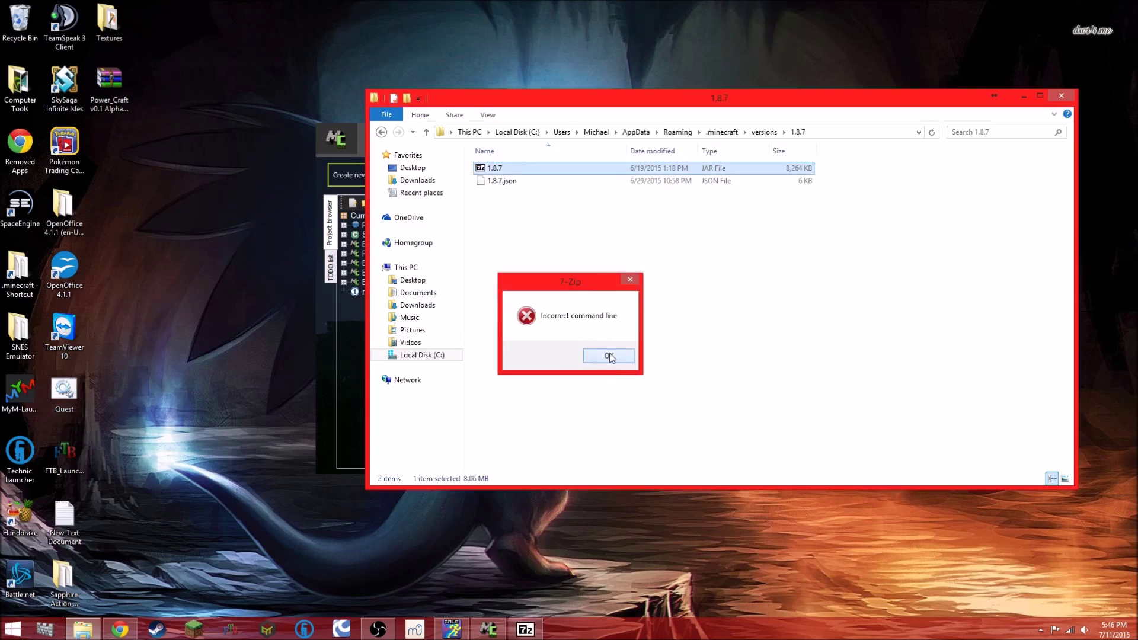
left_click(609, 356)
- Open the 1.8.7 JAR file with WinRAR and go to its assets\minecraft\textures\items folder
right_click(494, 168)
right_click(494, 168)
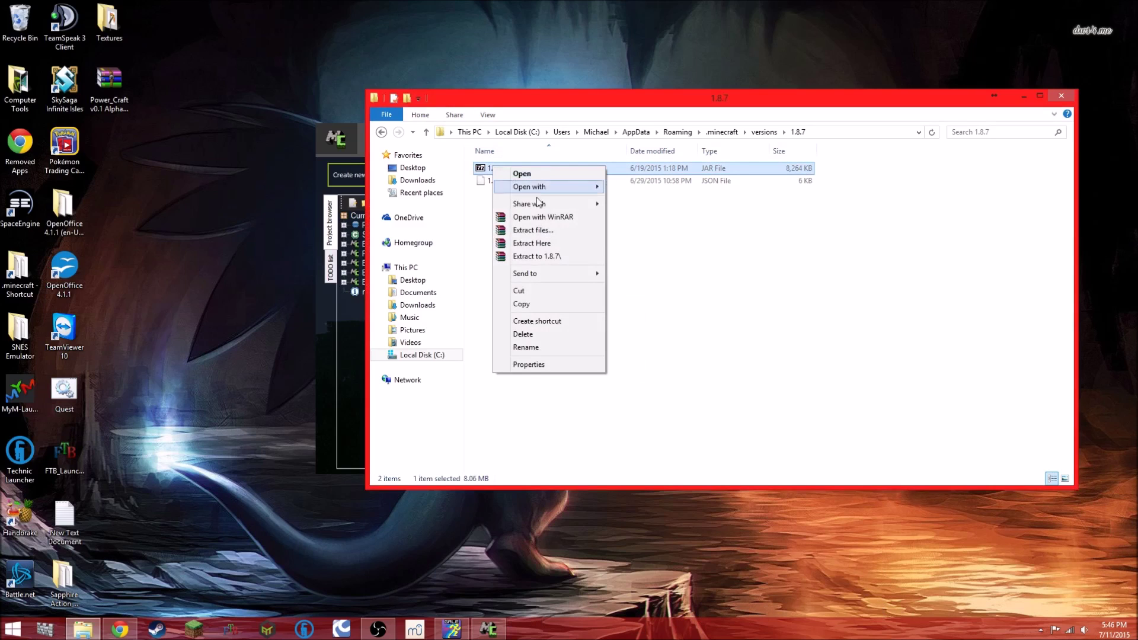
left_click(553, 220)
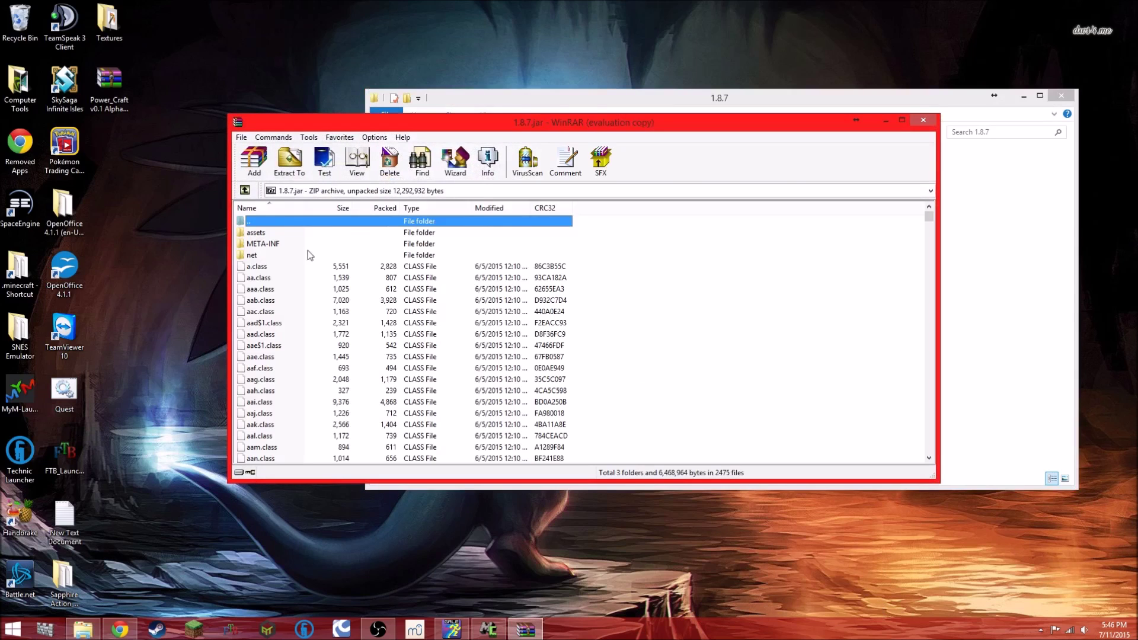
double_click(252, 234)
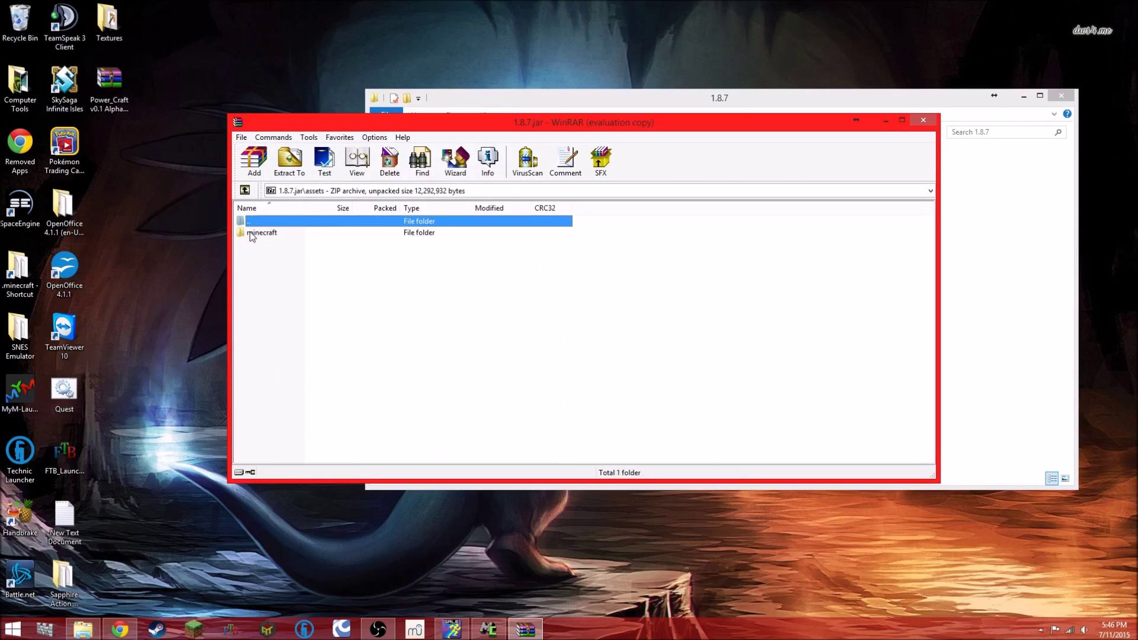
double_click(251, 234)
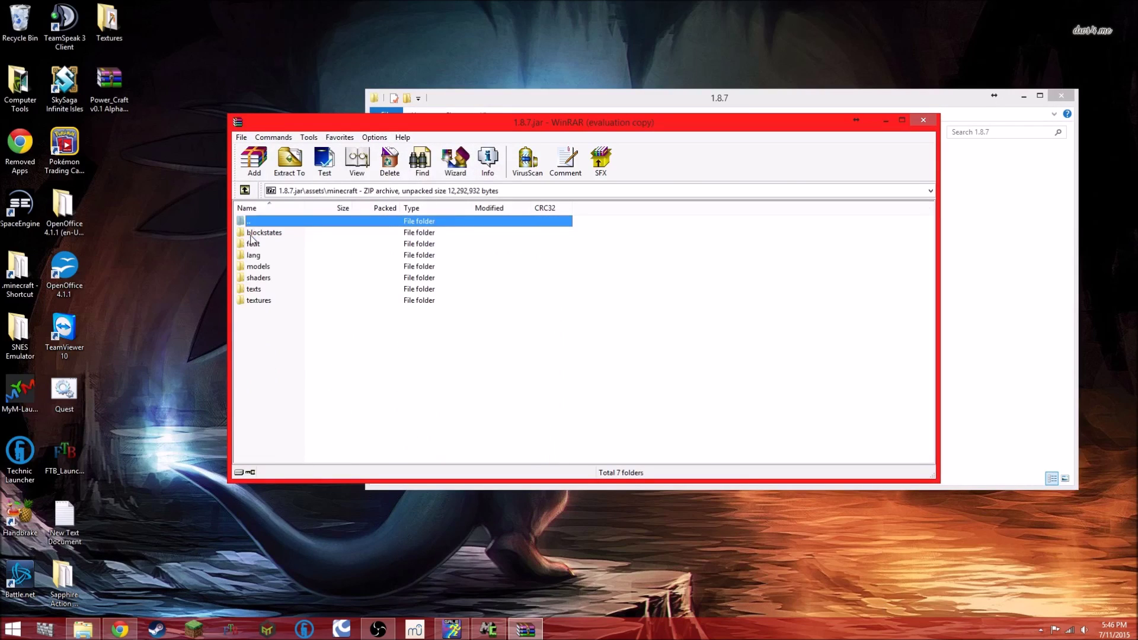
double_click(264, 301)
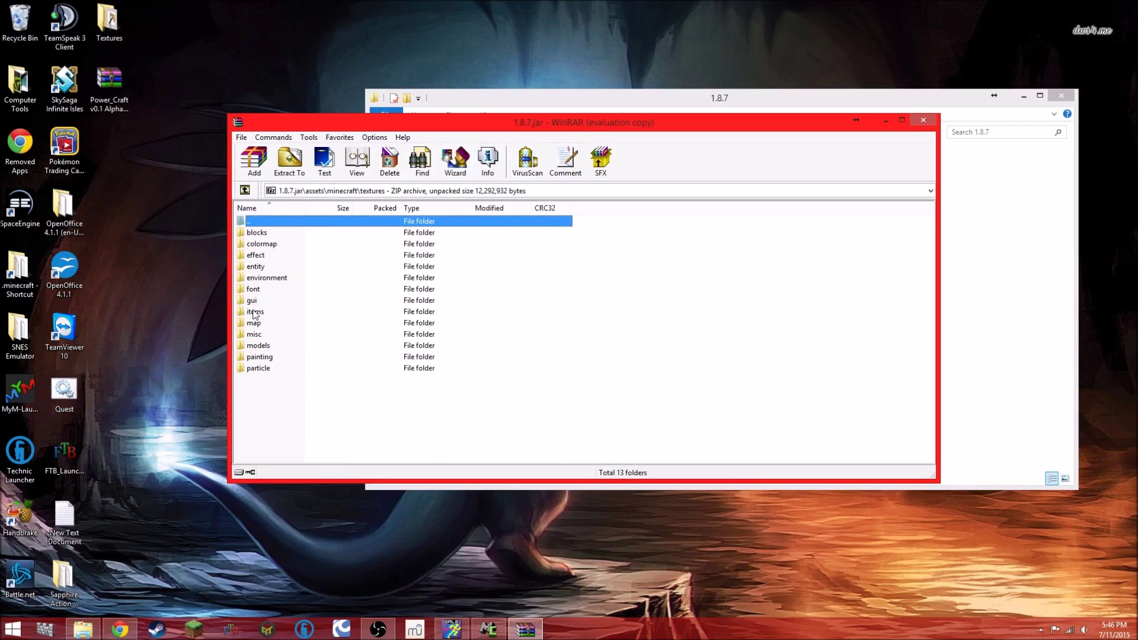
double_click(253, 315)
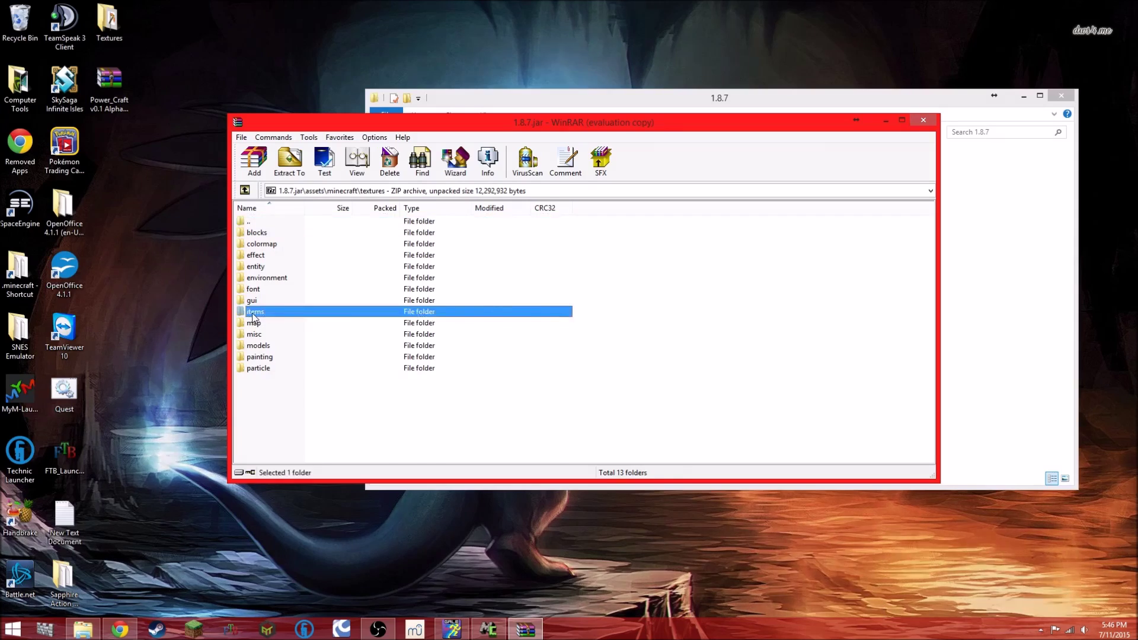
- Browse the item textures in the archive and view the glowstone_dust image
scroll(331, 273, "down", 15)
scroll(330, 273, "down", 20)
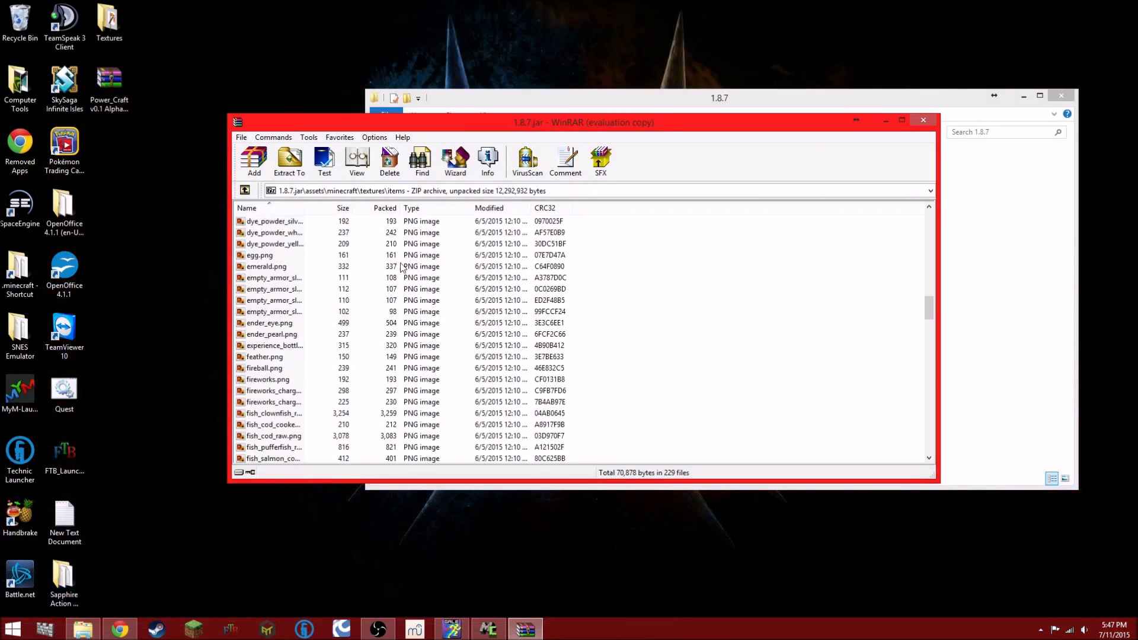
scroll(547, 354, "up", 20)
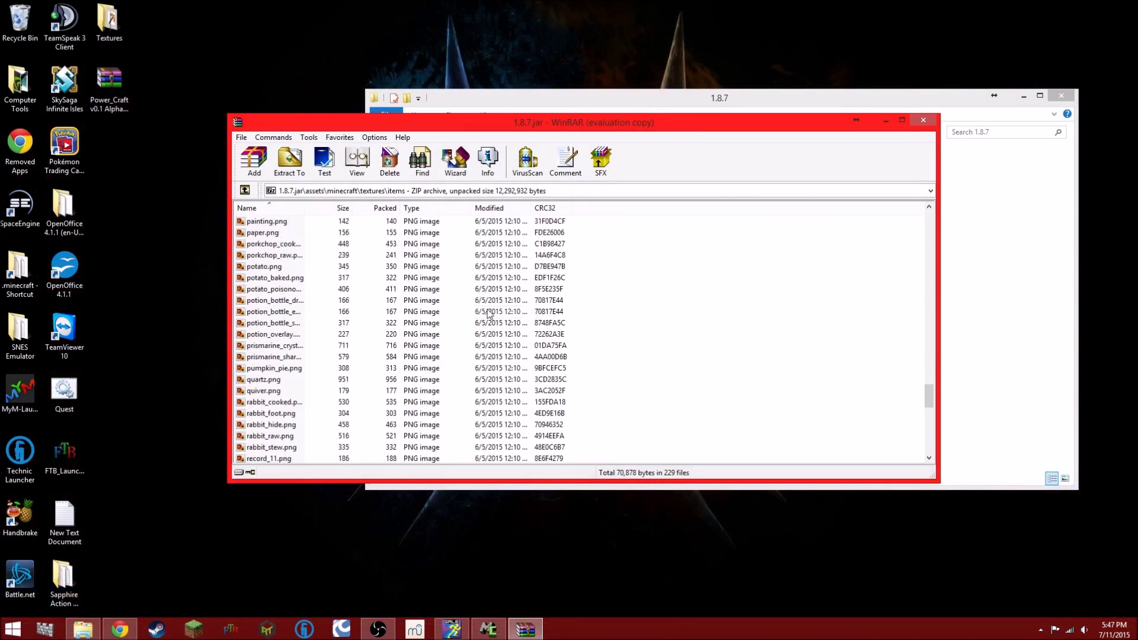
double_click(279, 311)
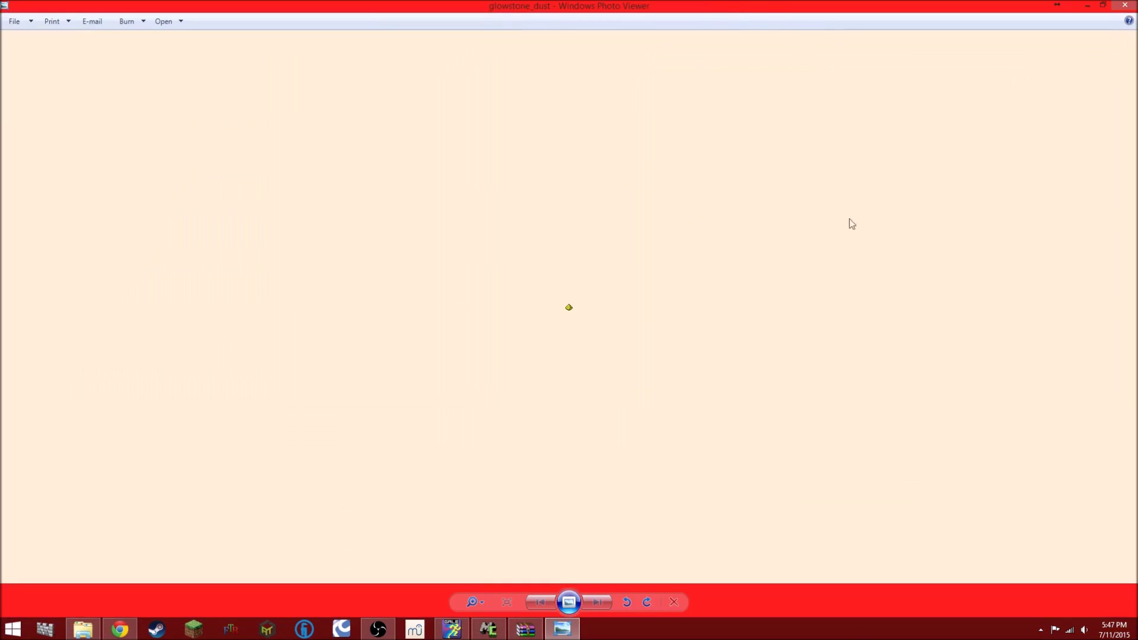
- Enlarge the glowstone_dust image to view its pixels, and close the image viewer
left_click(473, 602)
left_click_drag(474, 602, 470, 561)
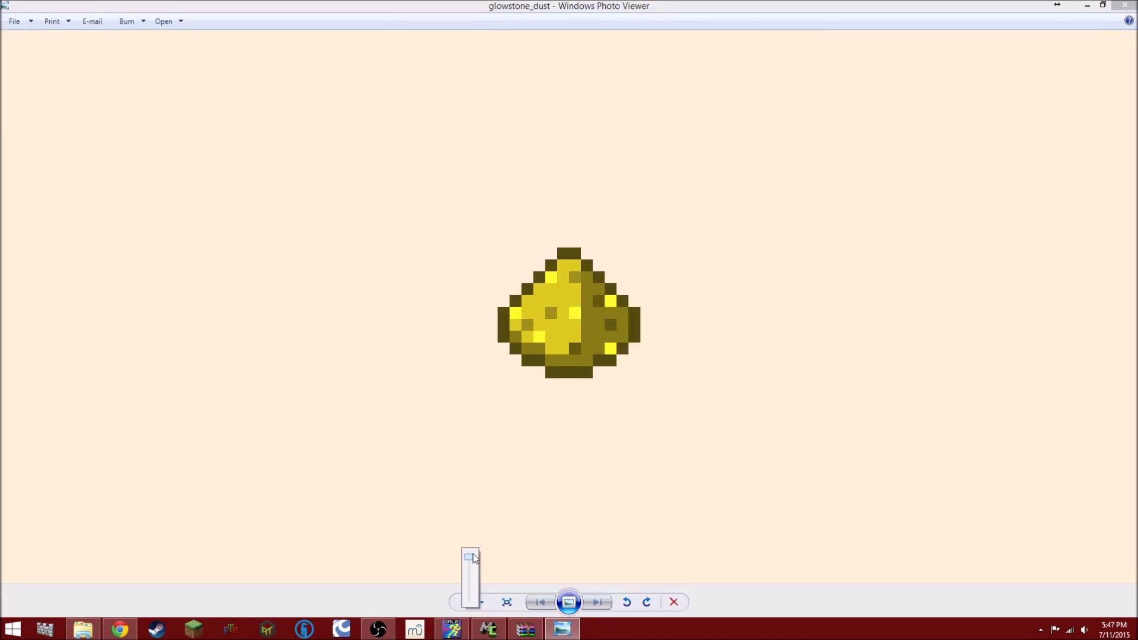
left_click(1116, 5)
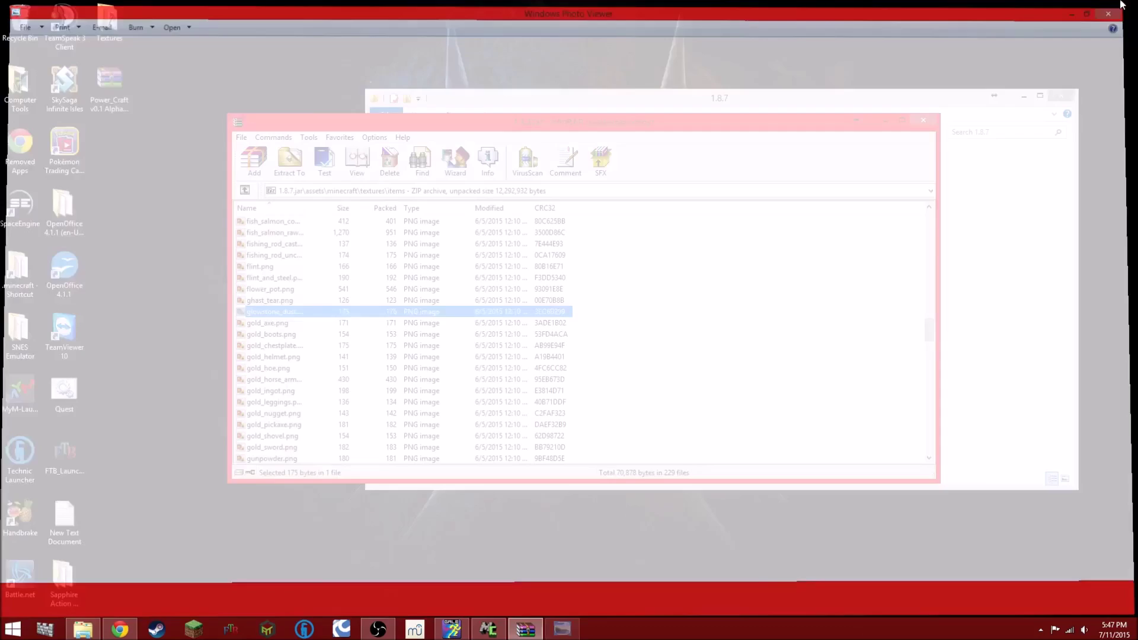
- Copy diamond_shovel.png from the items folder of the archive to the desktop and close the archive
scroll(331, 328, "up", 15)
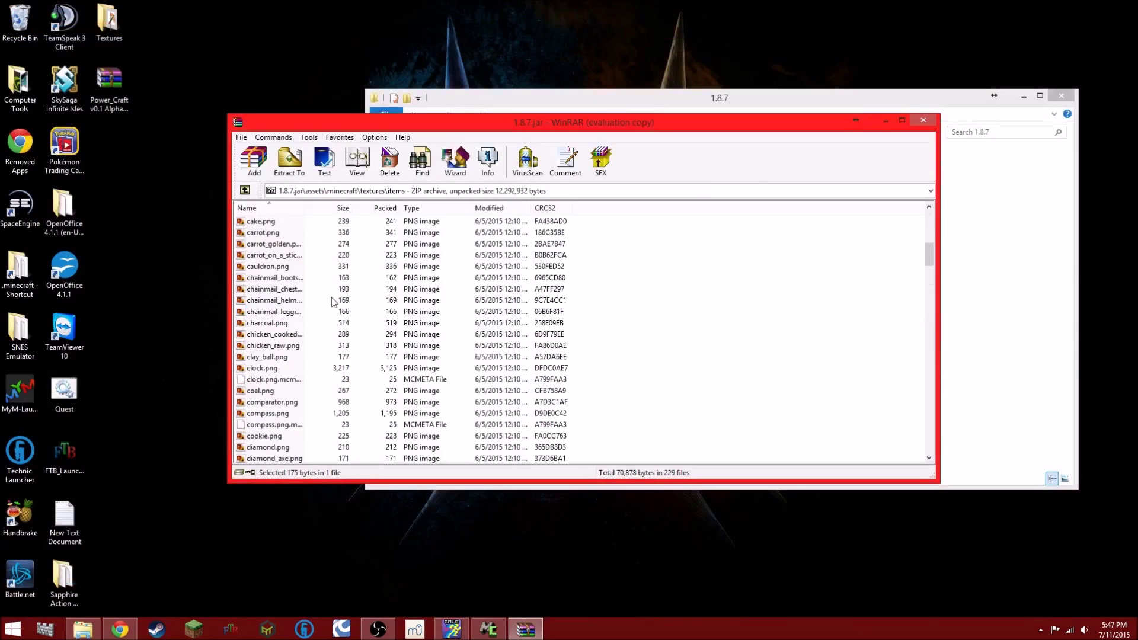
scroll(288, 314, "up", 12)
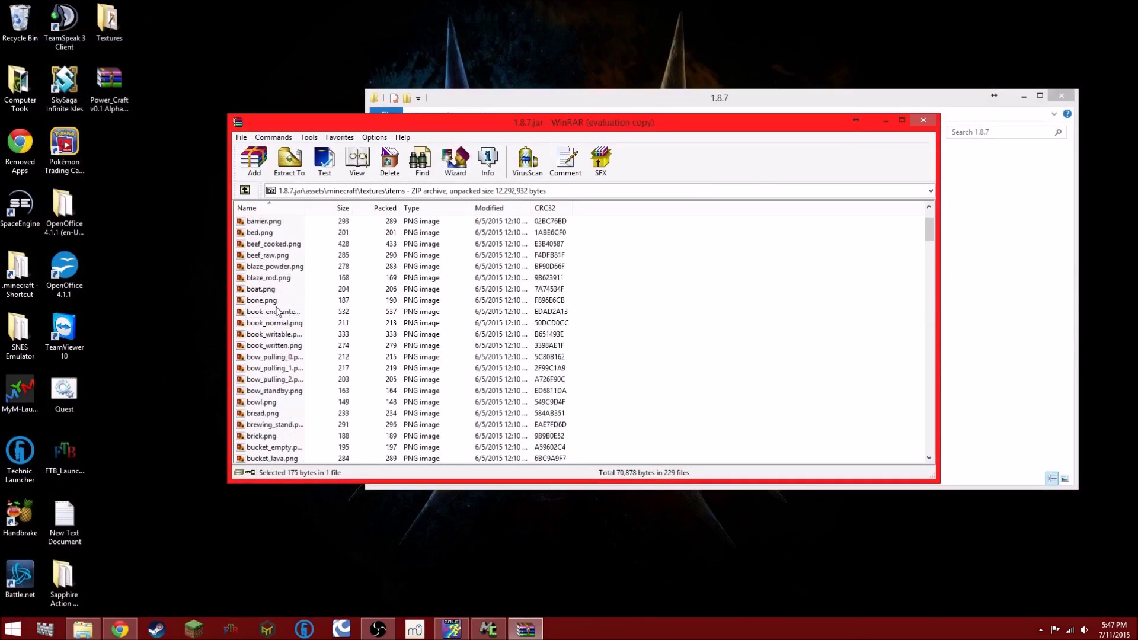
scroll(308, 309, "down", 8)
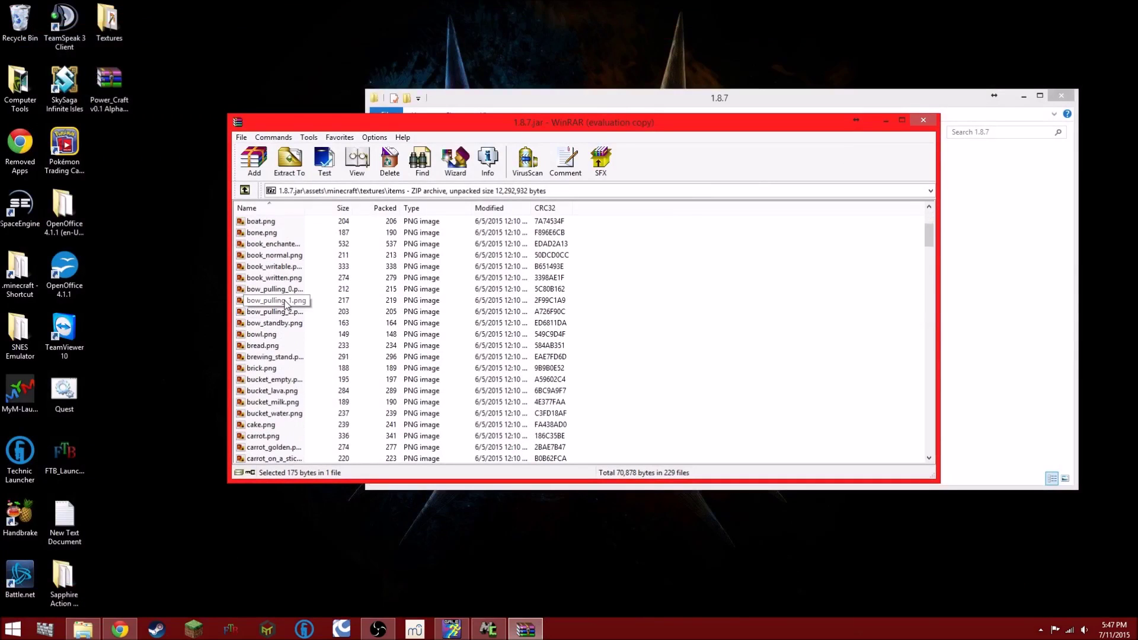
scroll(350, 302, "down", 12)
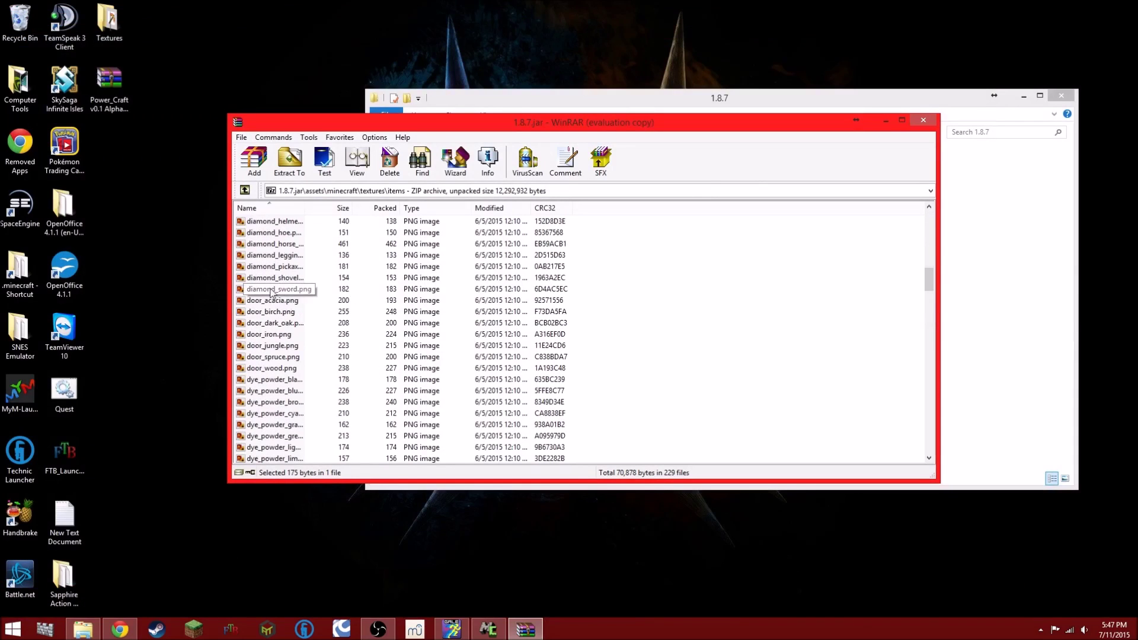
left_click_drag(287, 278, 108, 156)
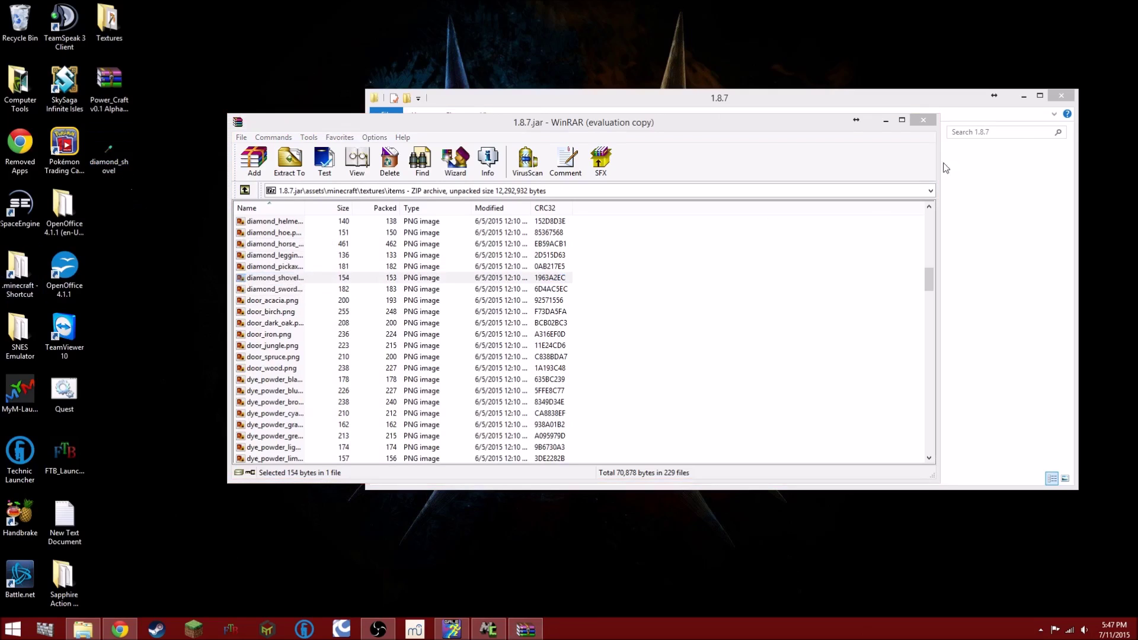
left_click(923, 122)
- View the extracted diamond_shovel image enlarged, and close the image viewer
double_click(108, 151)
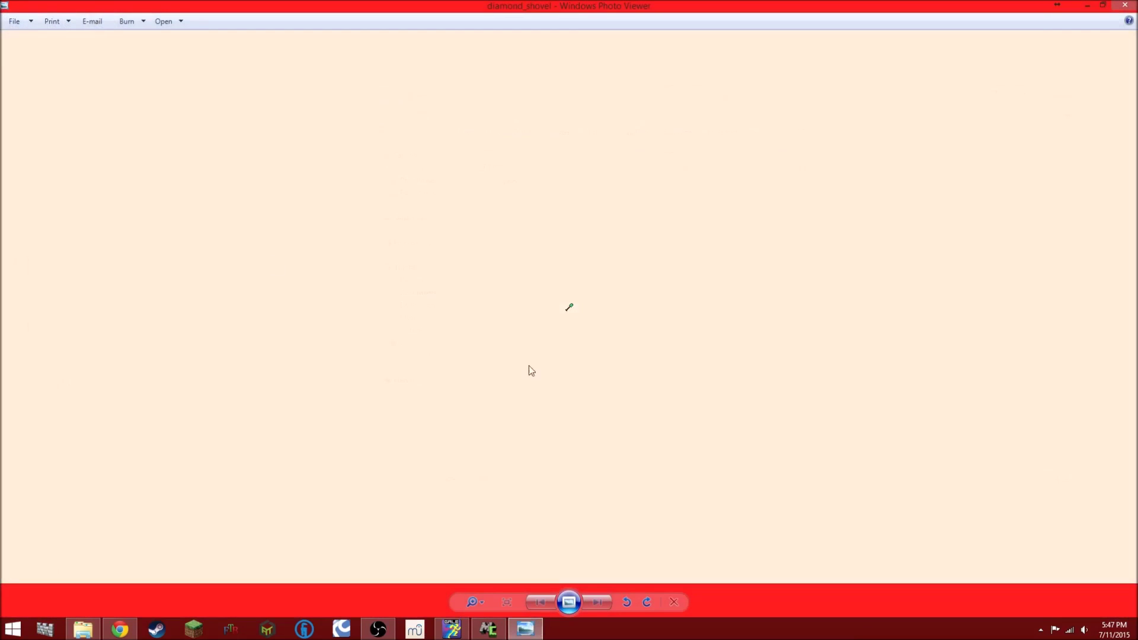
left_click(468, 603)
left_click_drag(471, 603, 471, 571)
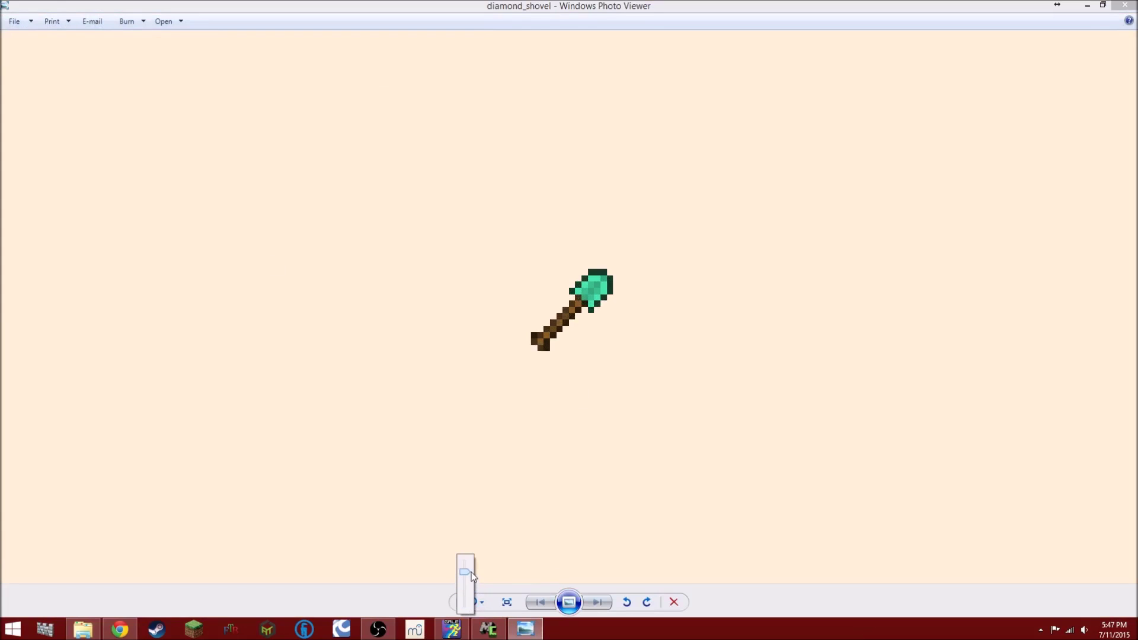
left_click(1126, 6)
- Switch to GraphicsGale and open the desktop diamond_shovel image in a maximized window at 2000% zoom
left_click(455, 631)
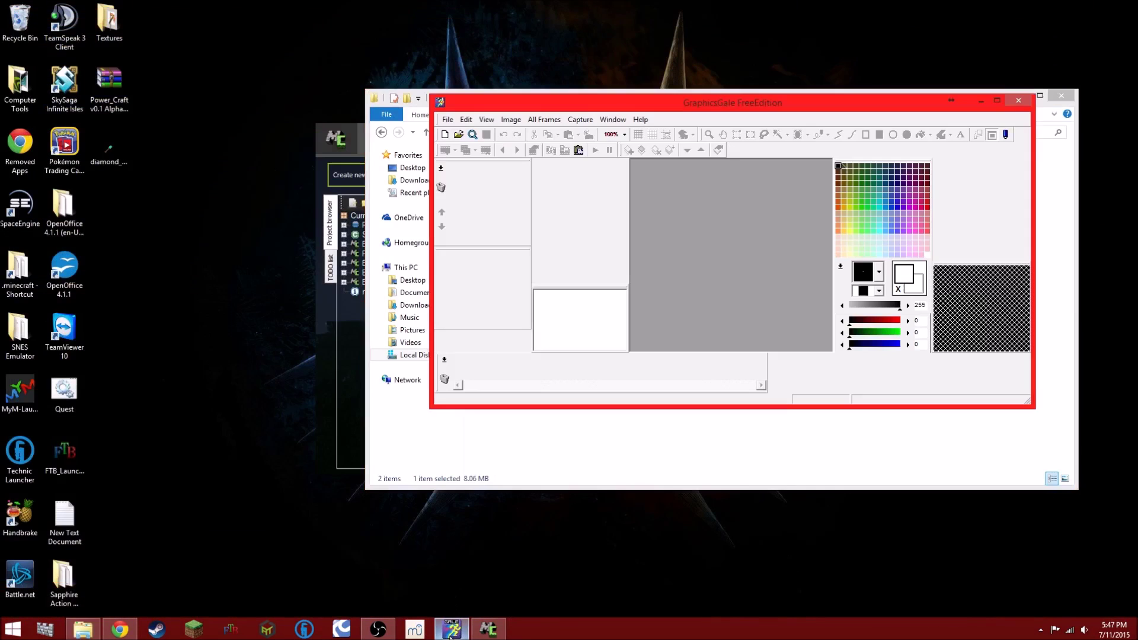
double_click(112, 153)
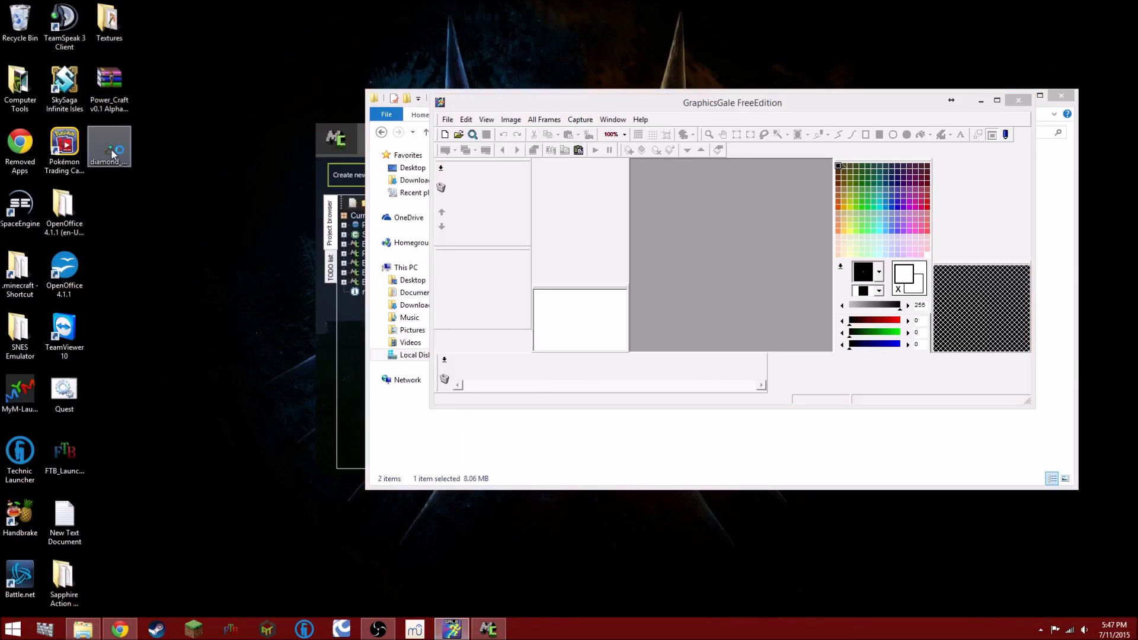
left_click_drag(111, 150, 115, 151)
left_click_drag(249, 390, 704, 257)
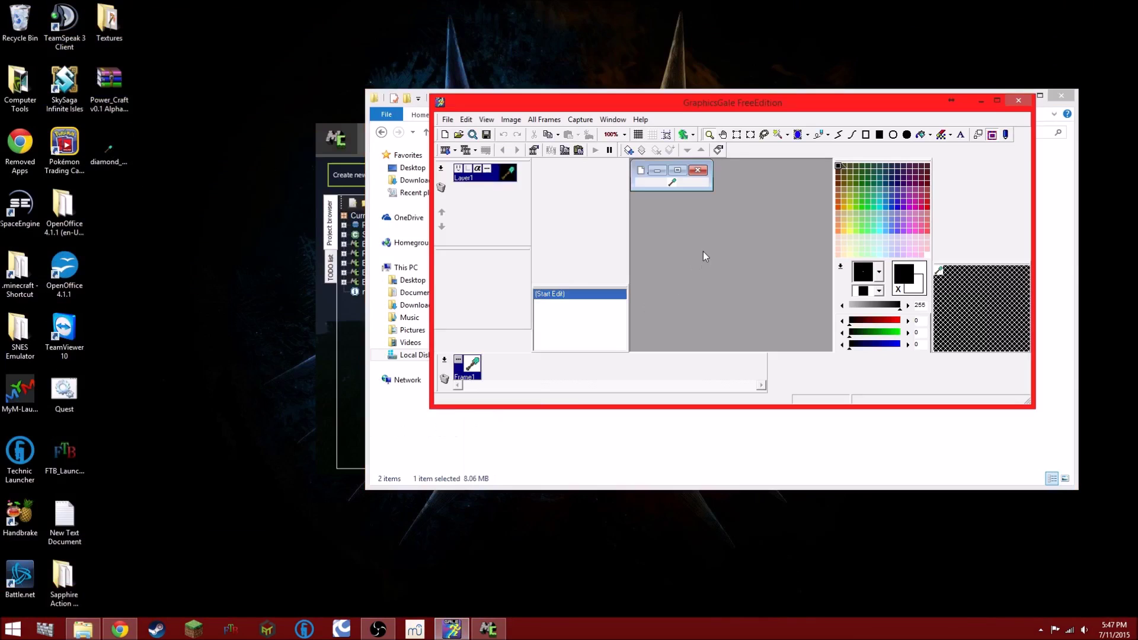
left_click(998, 101)
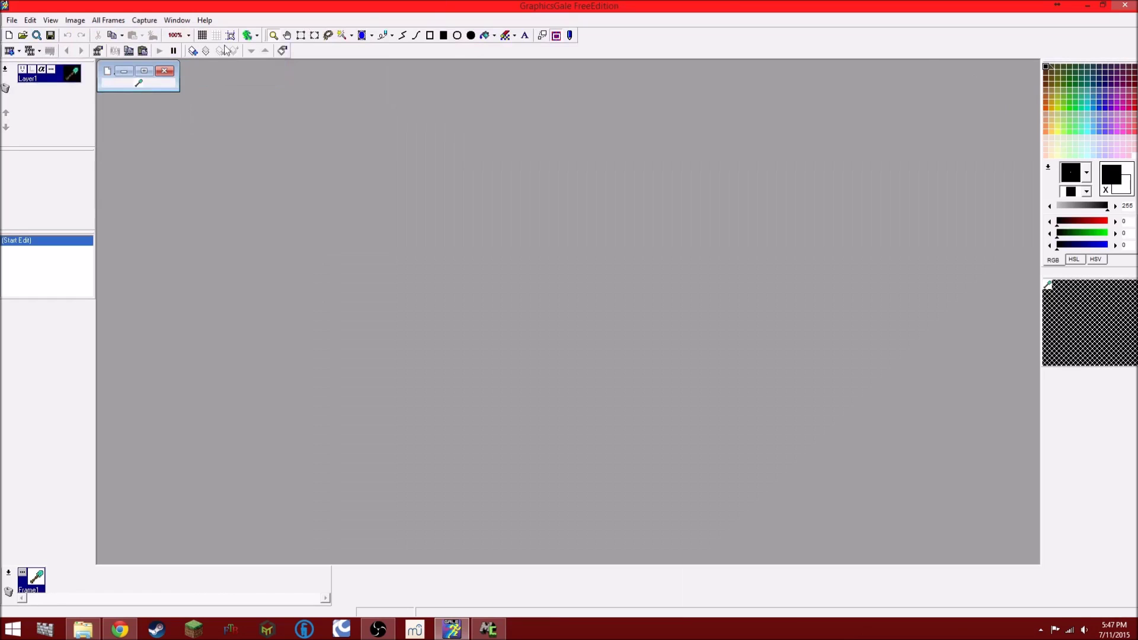
left_click(141, 71)
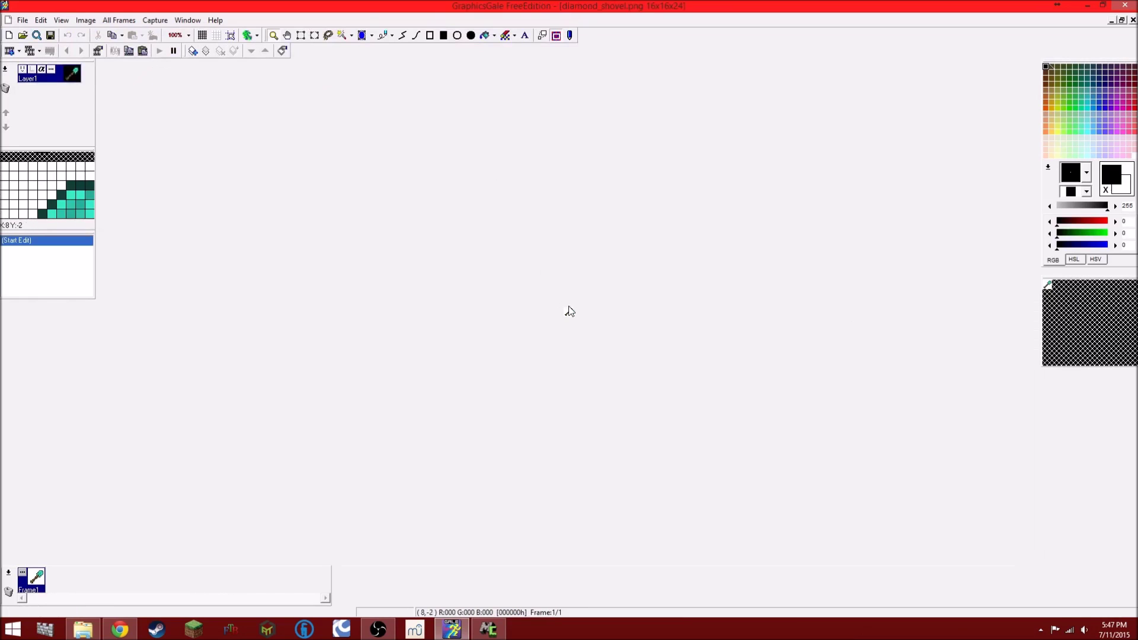
scroll(568, 312, "up", 3)
scroll(569, 314, "up", 5)
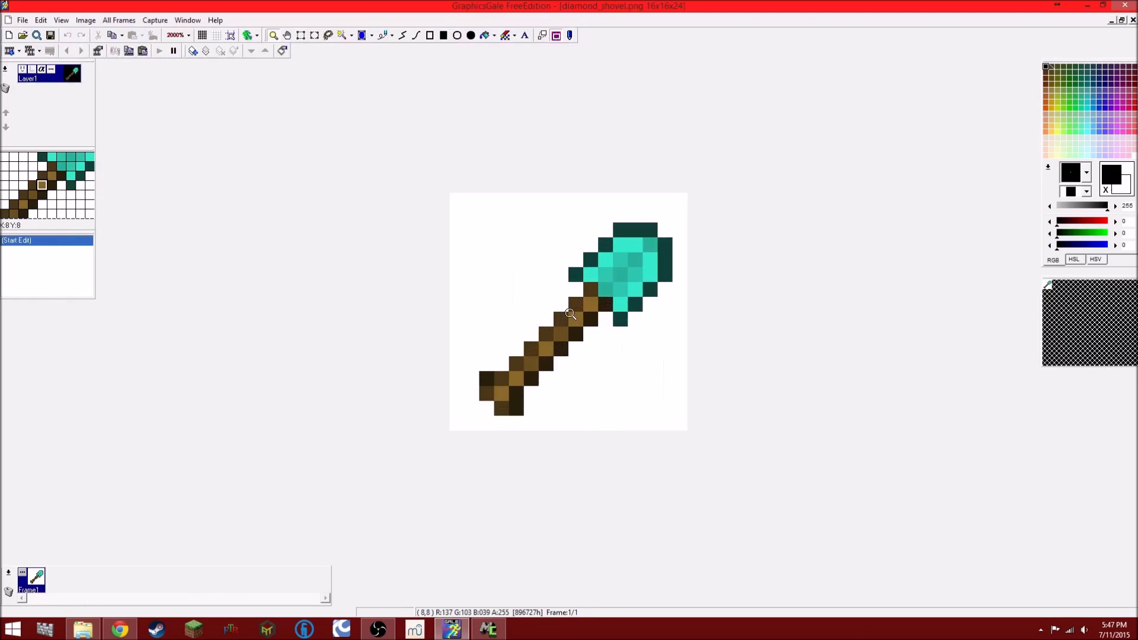
- Open the Energite_Pickaxe image from the desktop Textures folder in GraphicsGale and close the folder
left_click(386, 35)
left_click(650, 291)
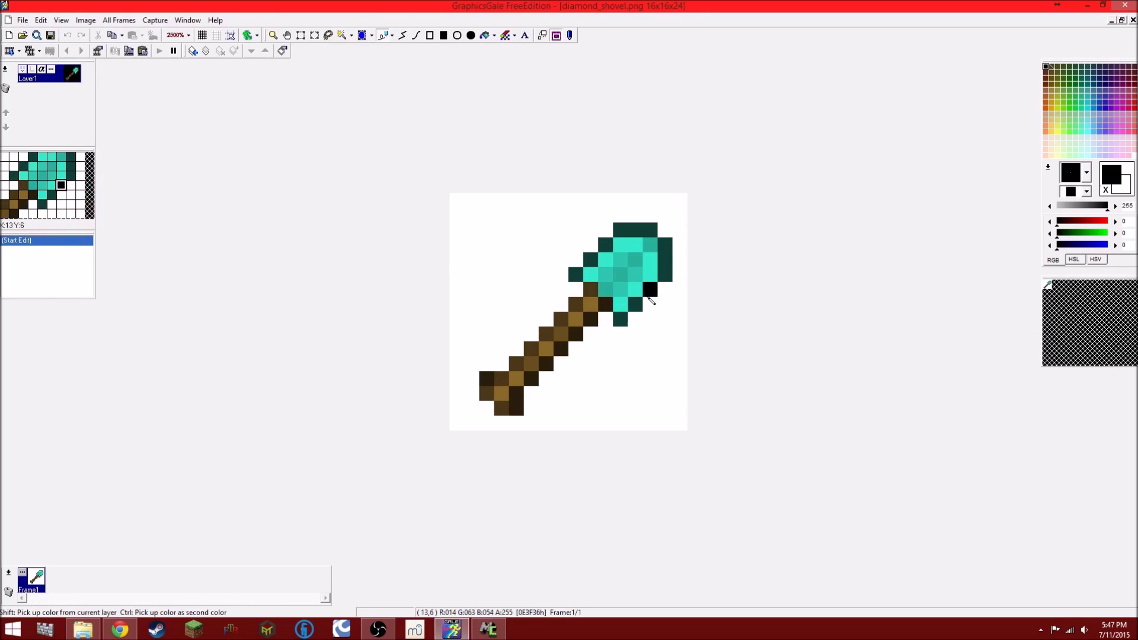
left_click(1100, 5)
double_click(109, 21)
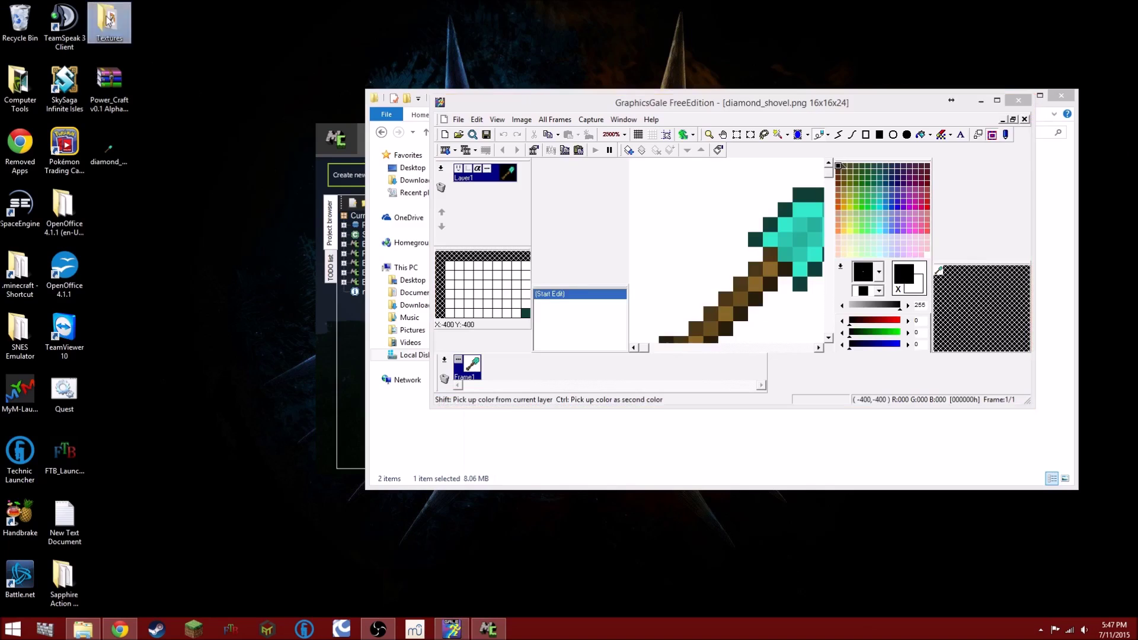
left_click_drag(785, 154, 750, 297)
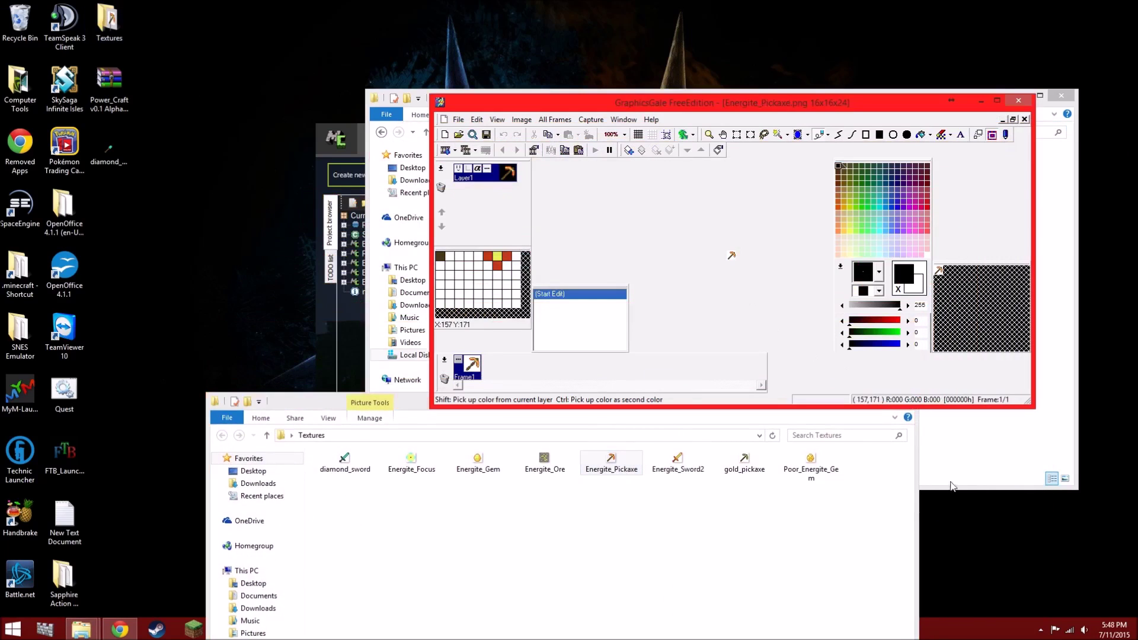
left_click(869, 500)
left_click(910, 402)
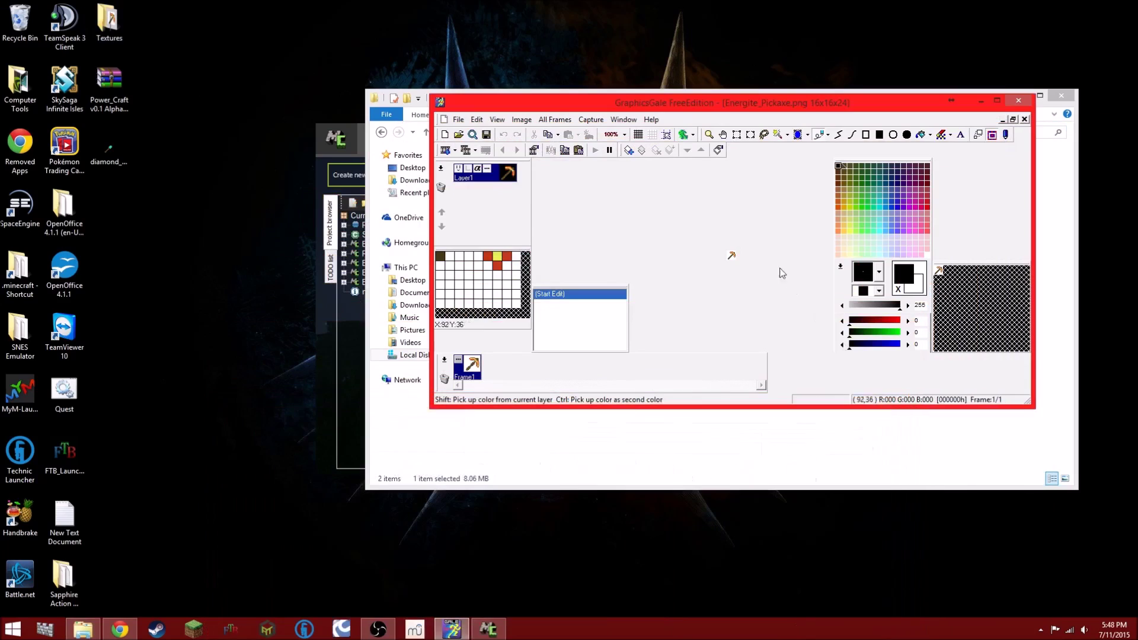
- Enlarge the Energite_Pickaxe image and sample the red of its outline as the Pen tool colour
left_click(709, 135)
left_click(731, 250)
left_click(730, 249)
left_click(731, 250)
left_click(731, 249)
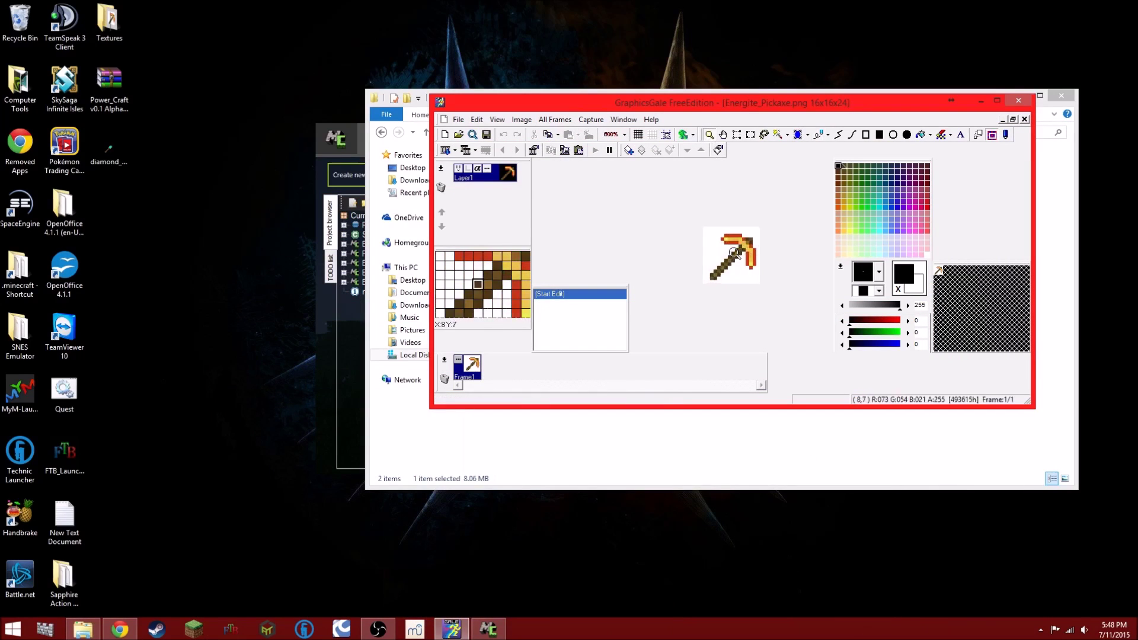
left_click(730, 250)
left_click(730, 249)
left_click(730, 250)
left_click(996, 102)
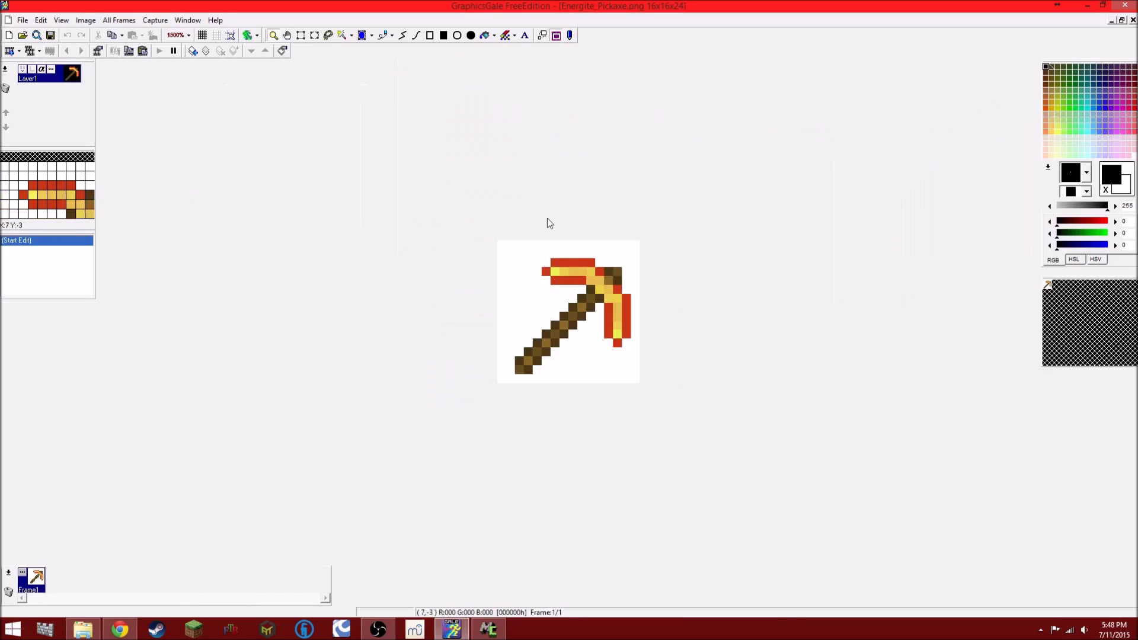
left_click(383, 36)
left_click(630, 309)
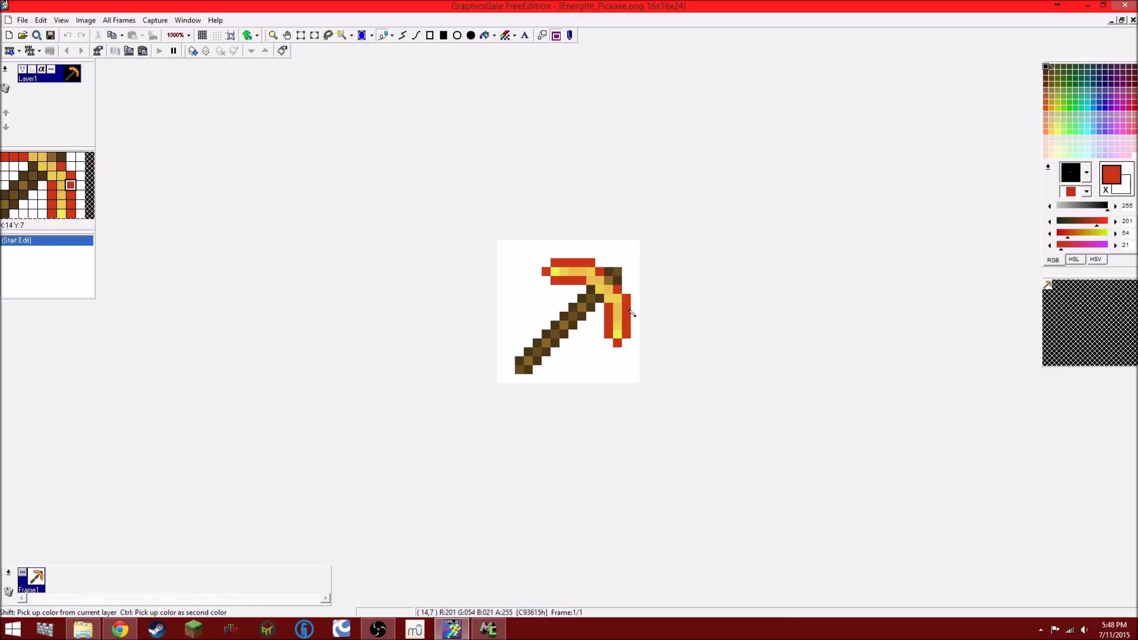
- Return to the diamond_shovel image and recolour the dark outline pixels of the shovel head with the sampled red
left_click(1112, 21)
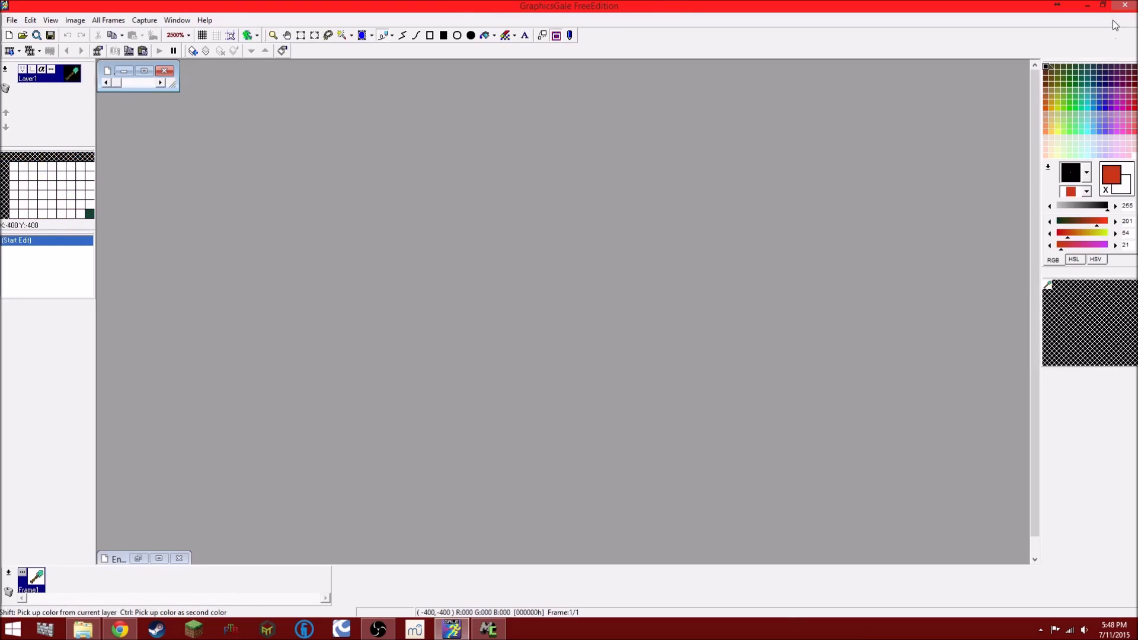
left_click(144, 72)
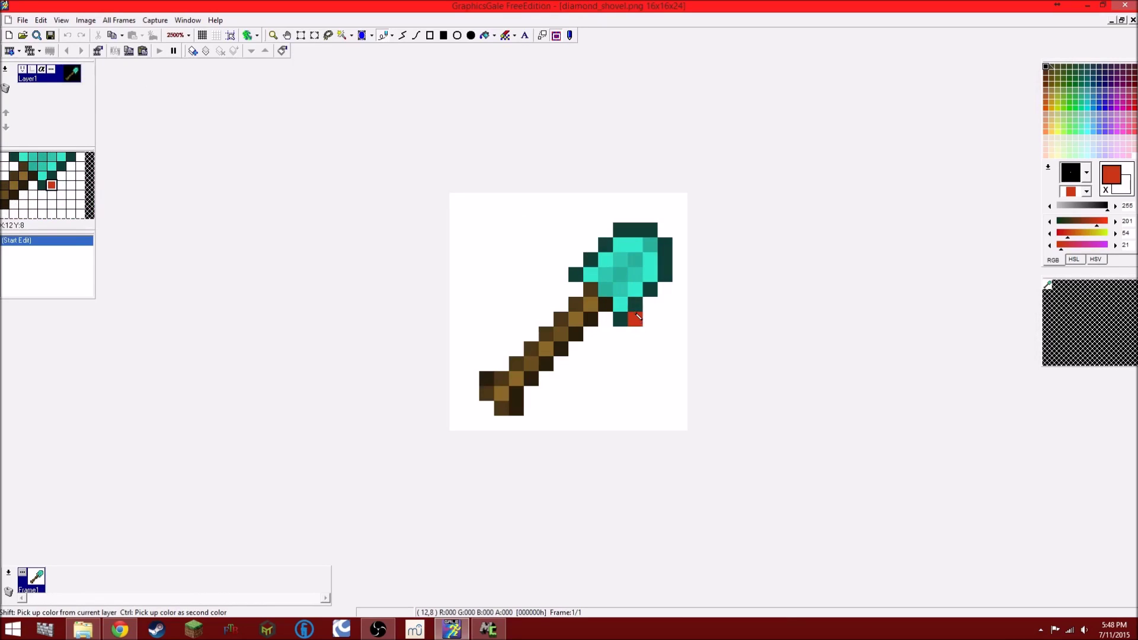
left_click(635, 304)
left_click(650, 290)
left_click(665, 274)
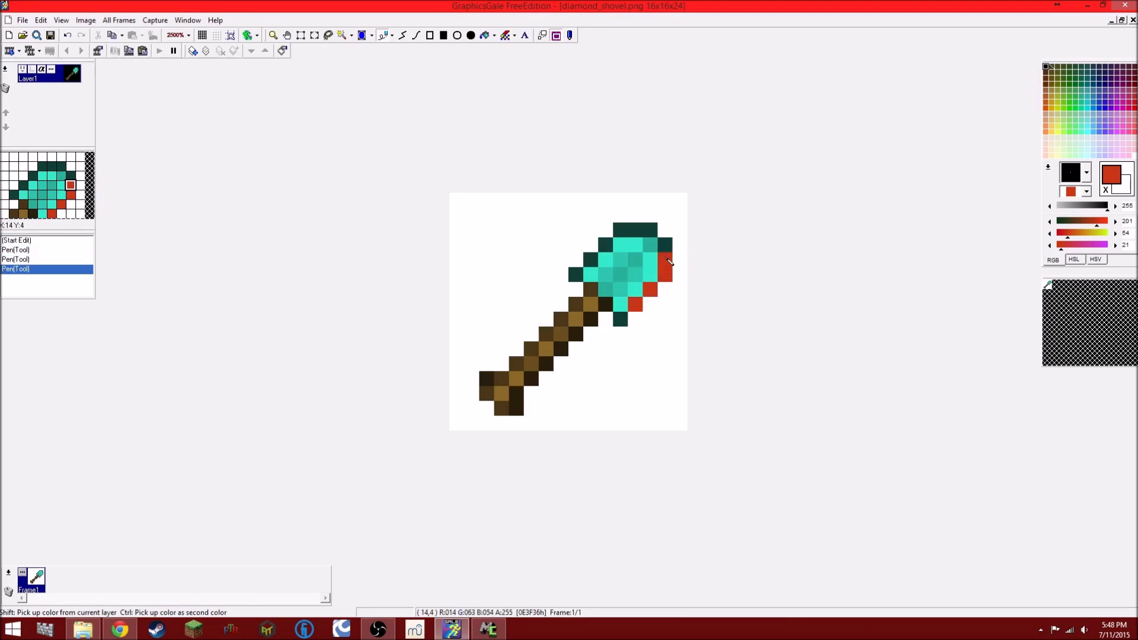
left_click(664, 245)
left_click(650, 230)
left_click(635, 230)
left_click(621, 230)
left_click(606, 245)
left_click(590, 259)
left_click(576, 275)
left_click(609, 319)
left_click(620, 319)
- Sample the medium brown of the shovel handle and paint over the handle's darkest pixels with it
right_click(575, 305)
left_click(604, 308)
left_click(576, 334)
left_click(561, 349)
left_click(547, 363)
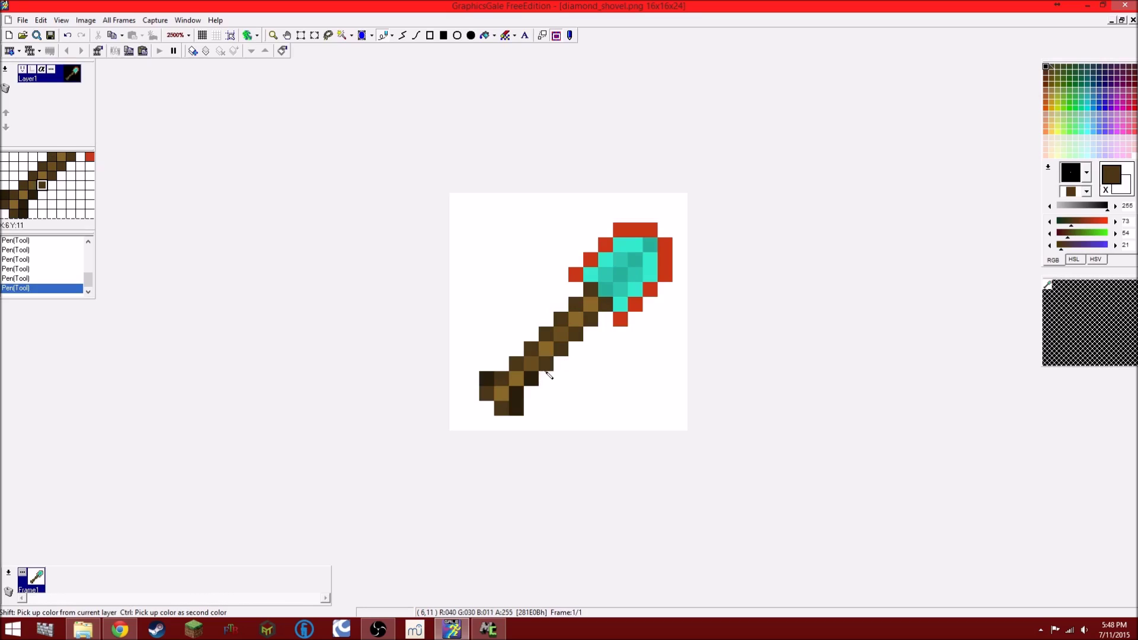
left_click(517, 408)
left_click(516, 393)
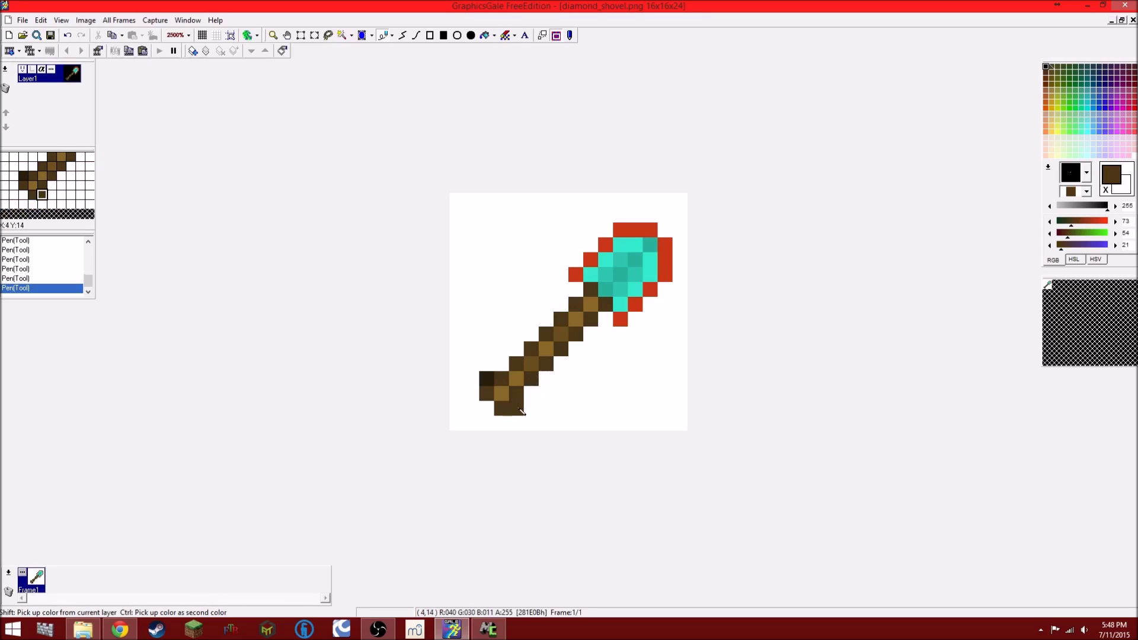
left_click(487, 379)
right_click(553, 380)
- Choose a bright yellow from the palette and recolour the light turquoise pixels just inside the shovel head's outline
left_click(1058, 133)
left_click(651, 276)
mouse_move(651, 275)
left_mouse_down()
mouse_move(635, 245)
mouse_move(591, 274)
left_mouse_up()
left_click(635, 290)
left_click(620, 304)
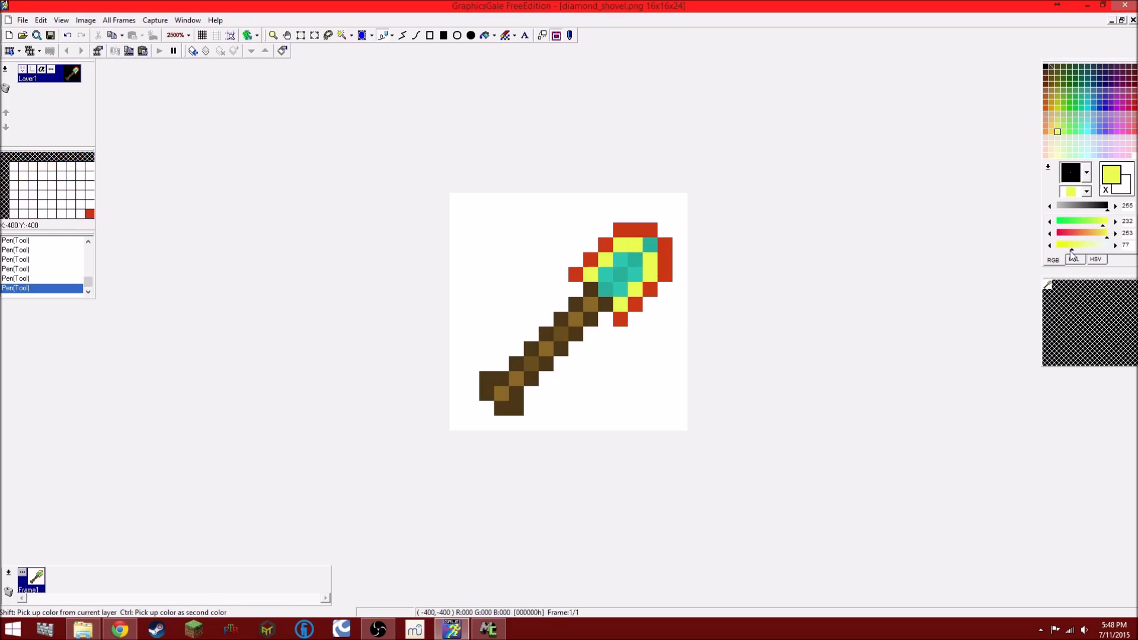
- Lower the colour's green value to 183 and paint the inner turquoise pixels of the shovel head light orange
left_click_drag(1107, 236, 1094, 235)
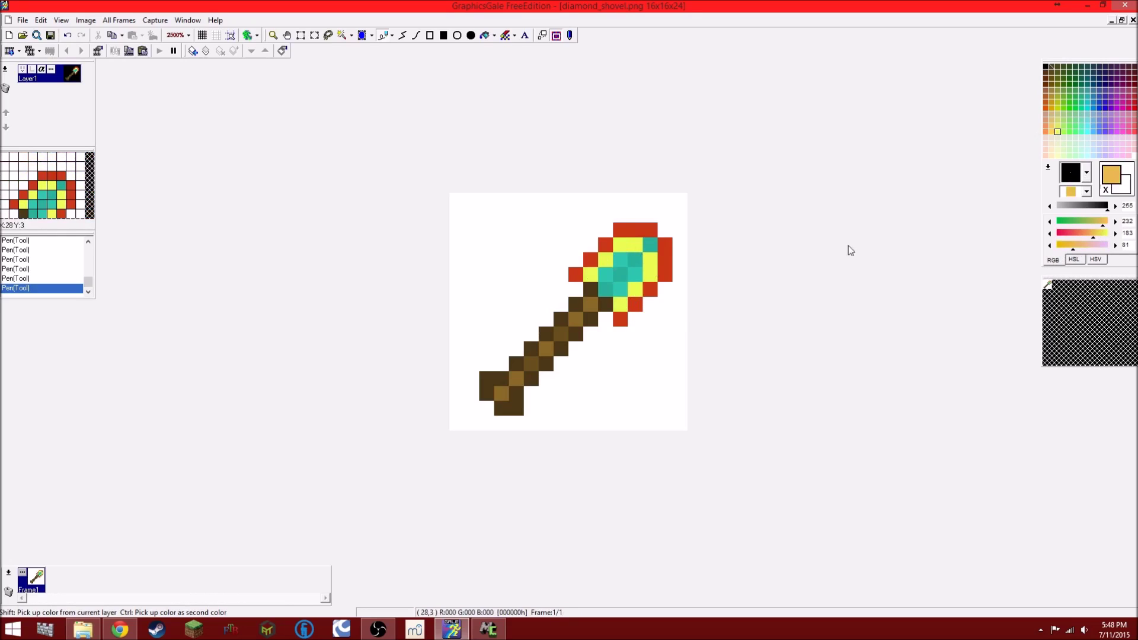
left_click(633, 261)
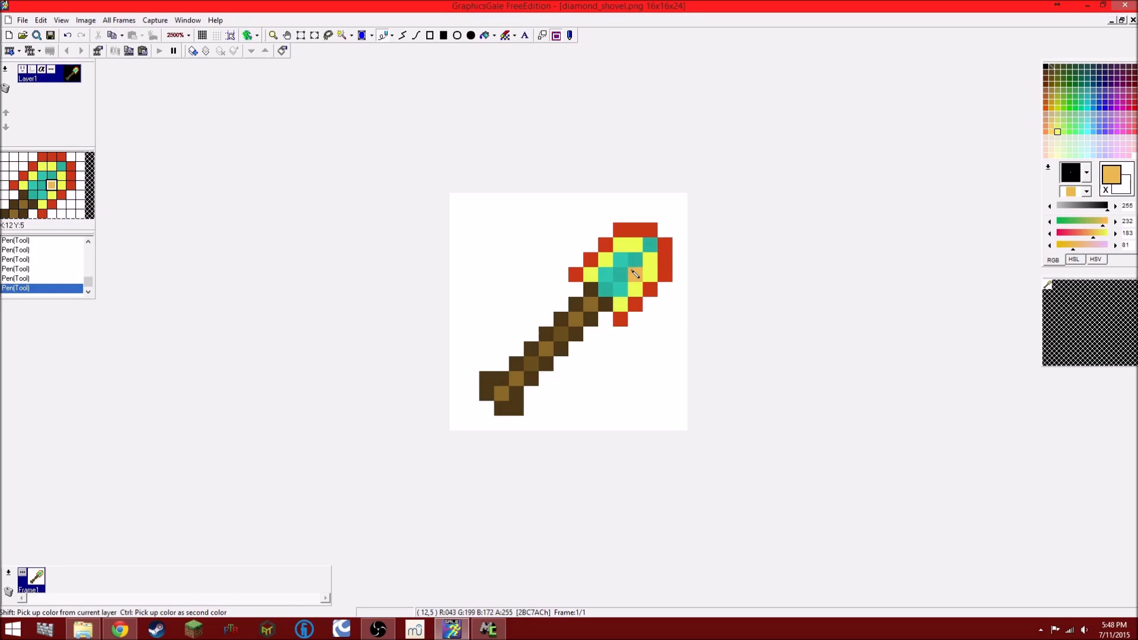
left_click(620, 276)
left_click(605, 288)
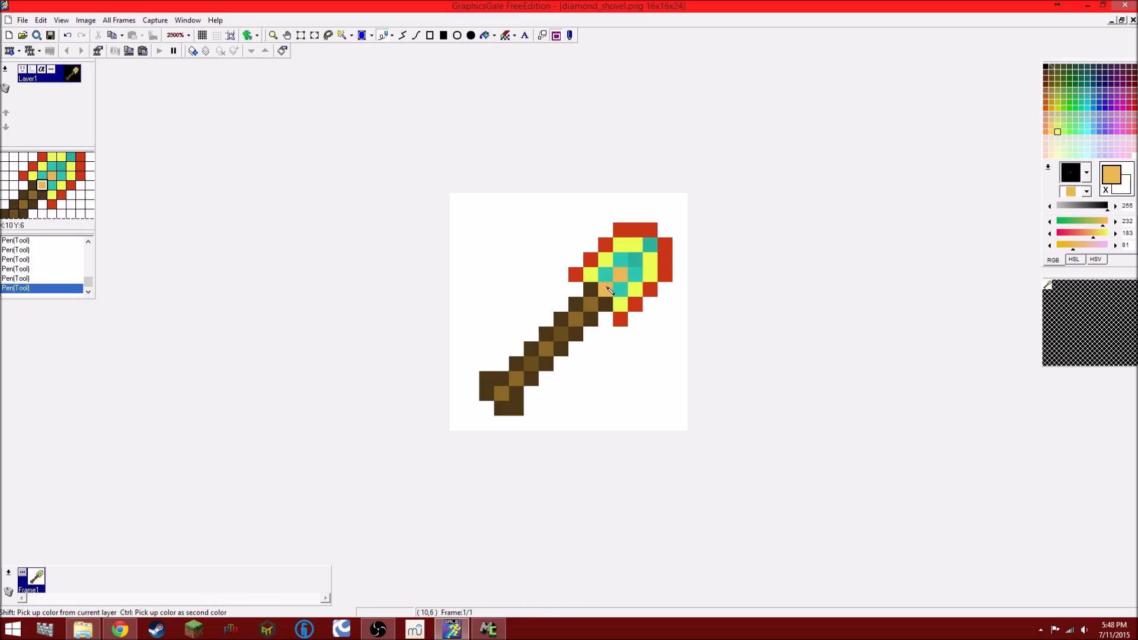
left_click(636, 274)
left_click(620, 290)
left_click(620, 260)
left_click(611, 279)
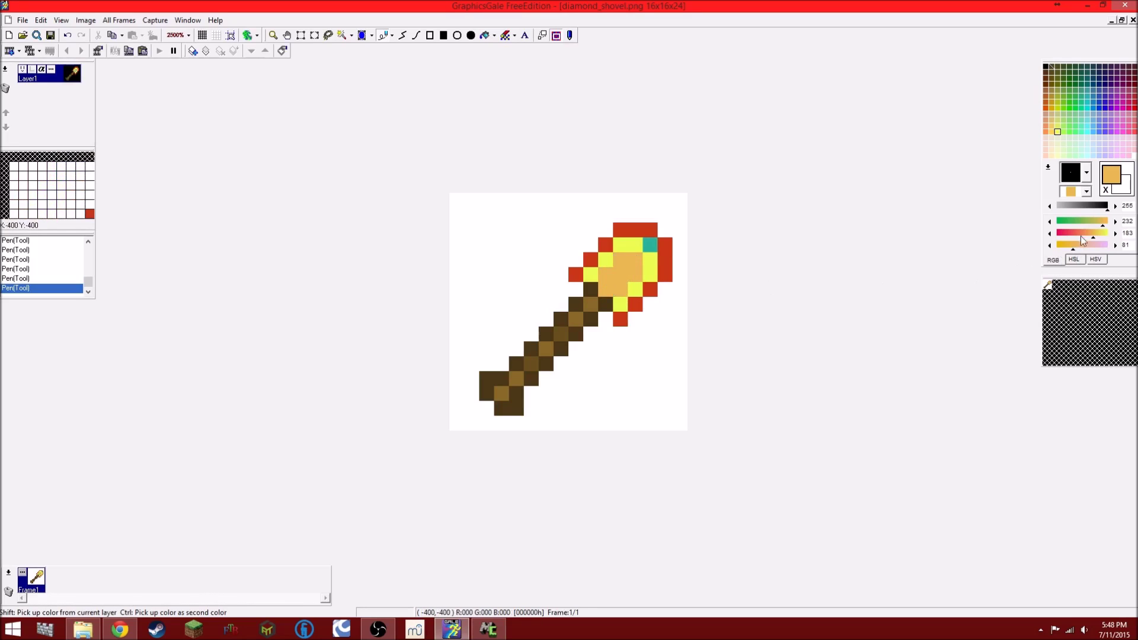
- Lower the green value further for a deeper orange and shade the remaining turquoise pixel and the centre of the shovel head
left_click_drag(1095, 241, 1085, 240)
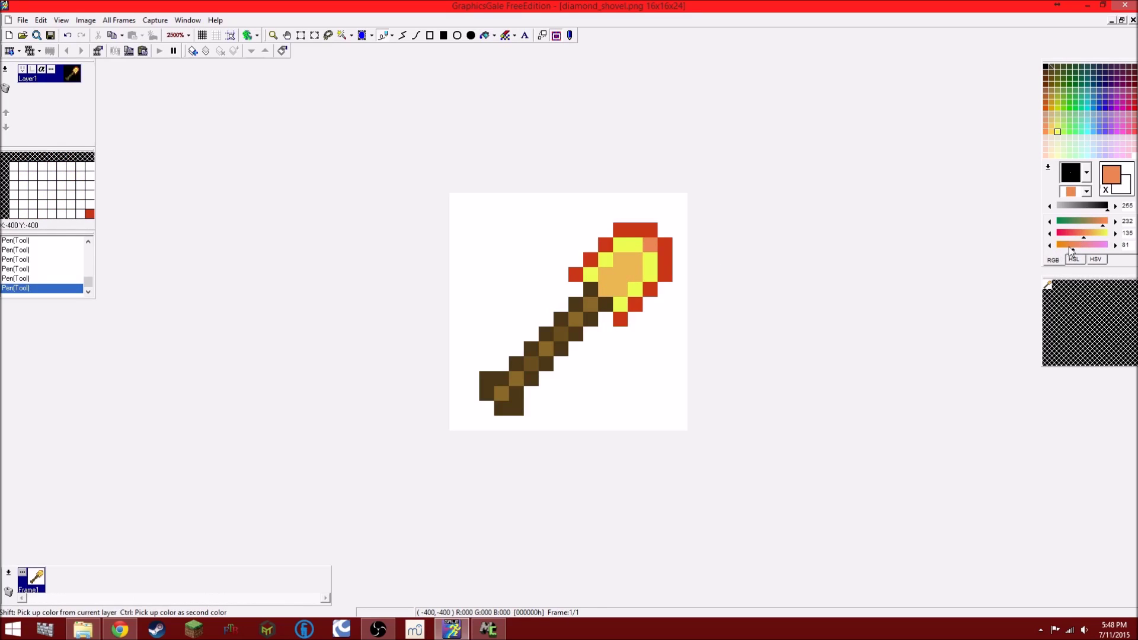
left_click(637, 259)
left_click(624, 274)
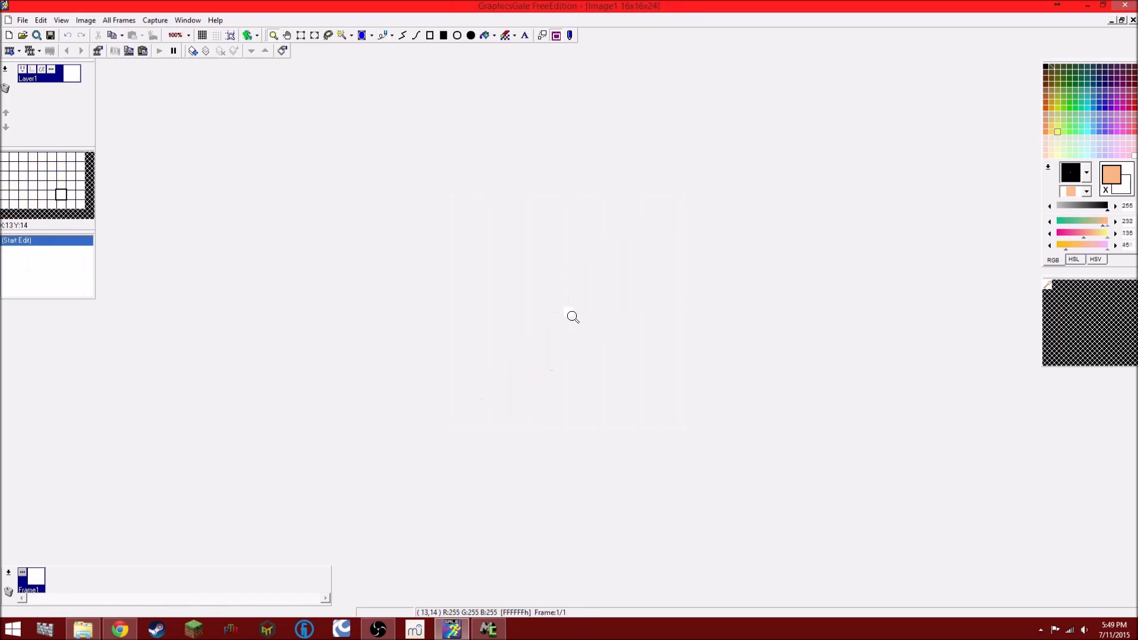
- Flood-fill the whole blank 16x16 canvas with bright green (RGB 100, 253, 77)
scroll(569, 316, "up", 8)
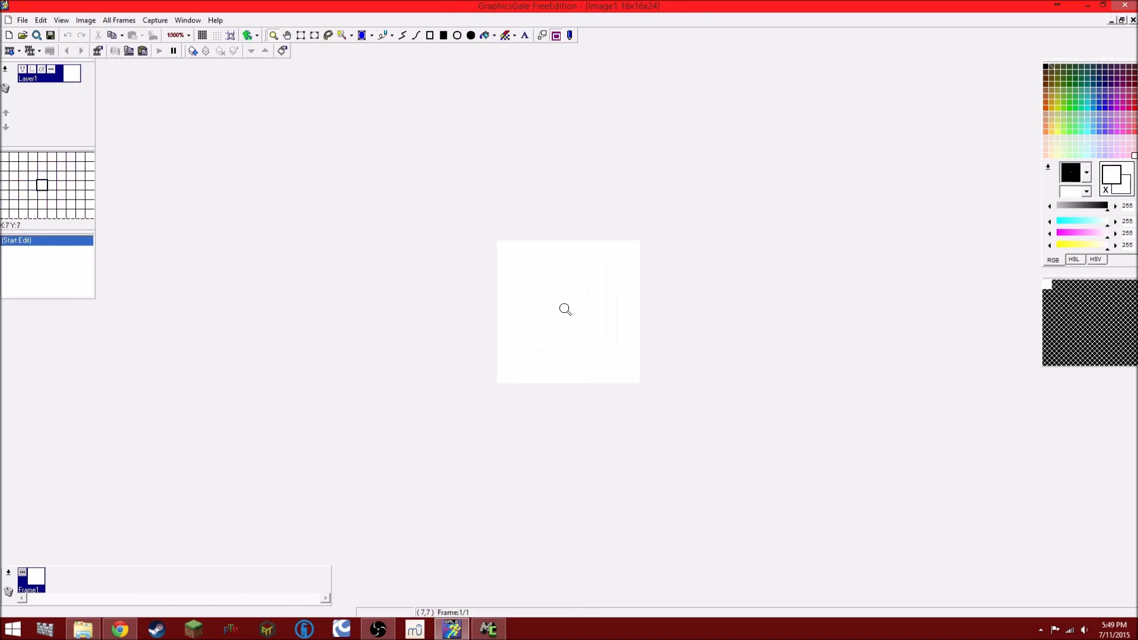
scroll(566, 309, "up", 1)
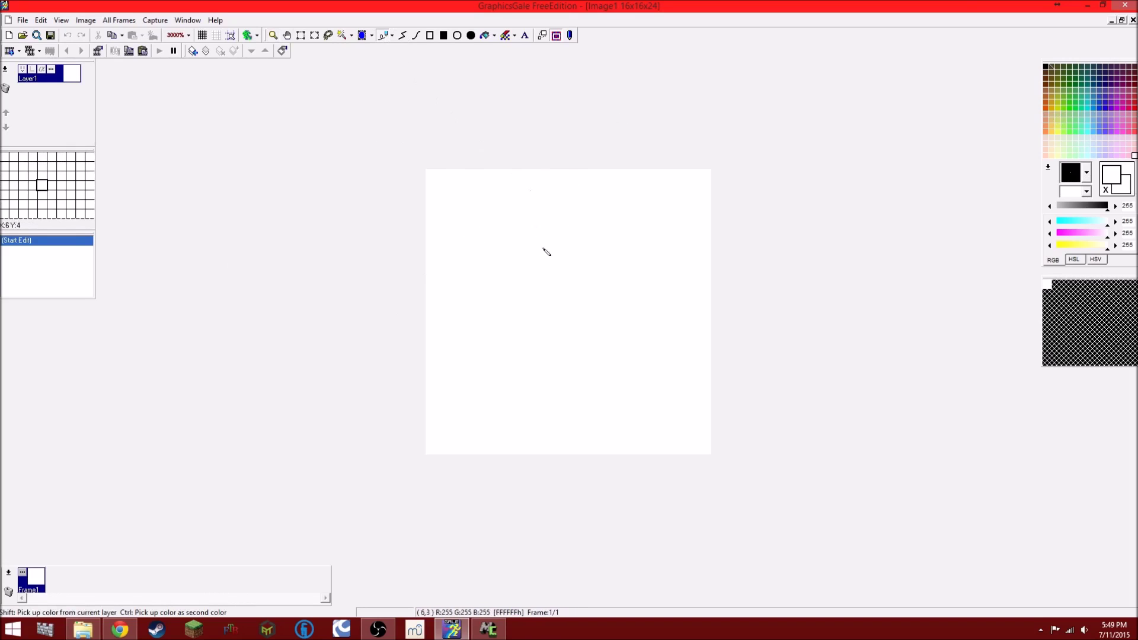
left_click(490, 38)
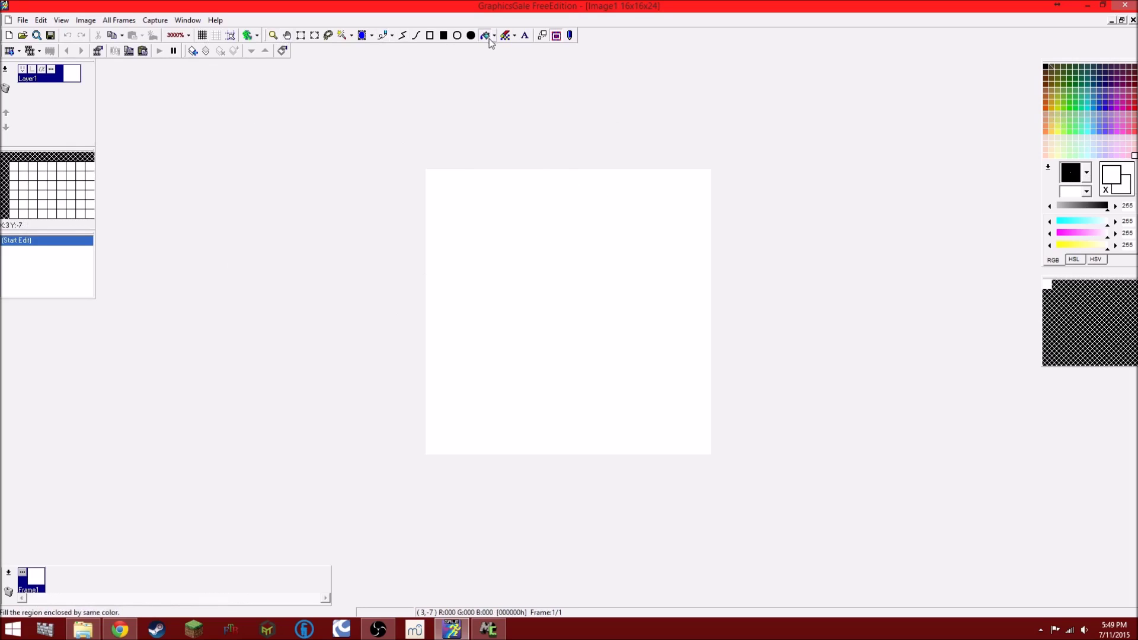
left_click(1069, 132)
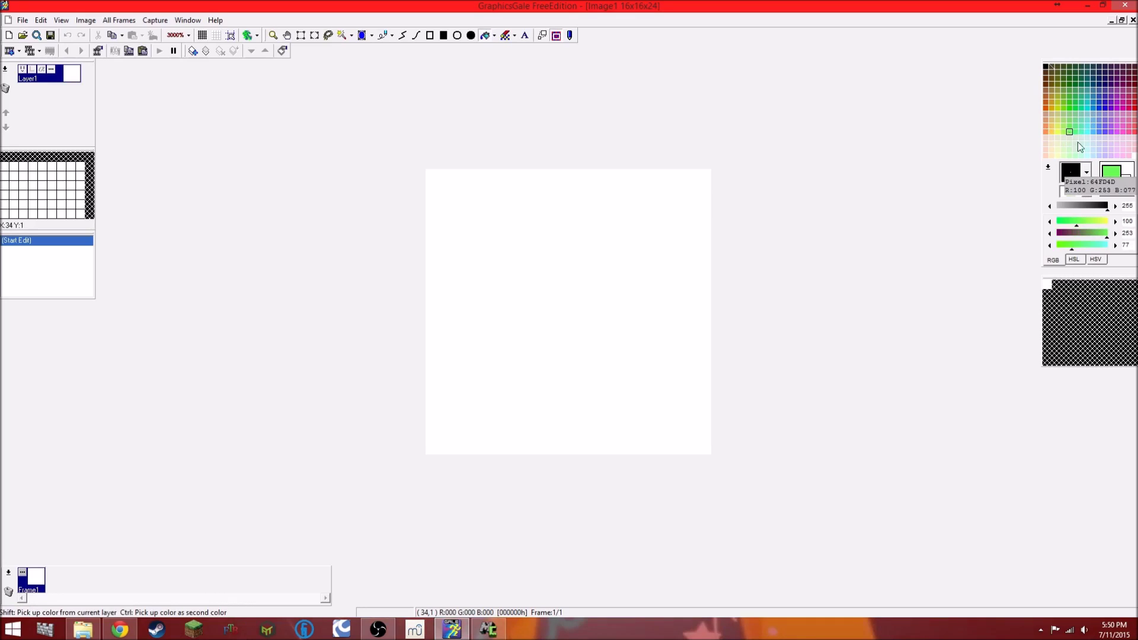
left_click(560, 333)
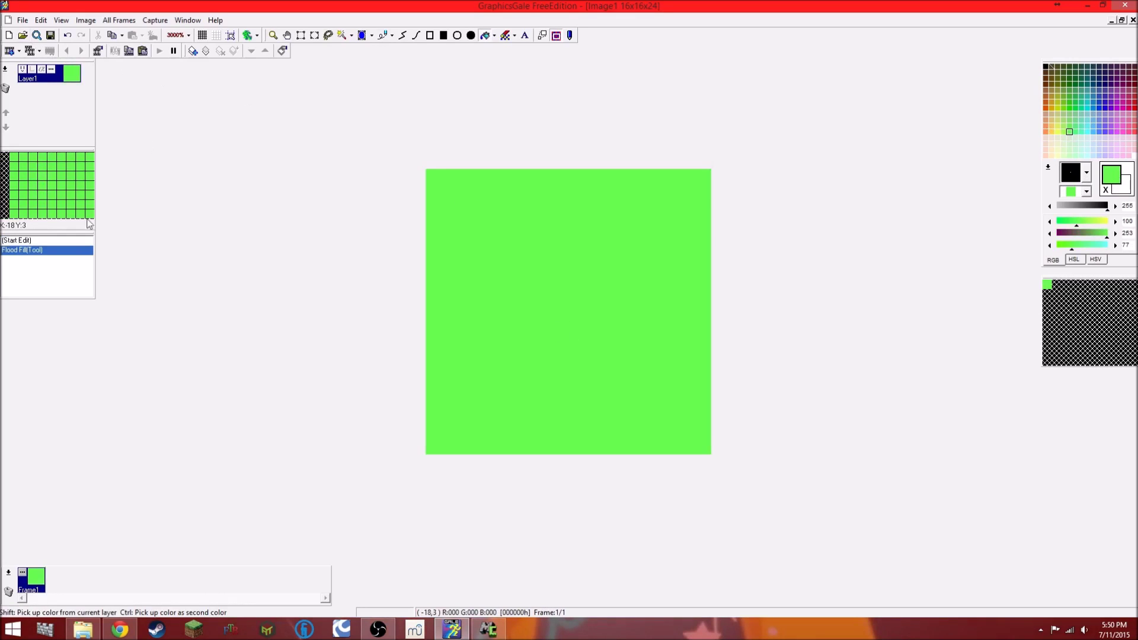
- Accept Layer1's properties without a transparent color, and set Frame1's transparent color to the background green
left_click(52, 73)
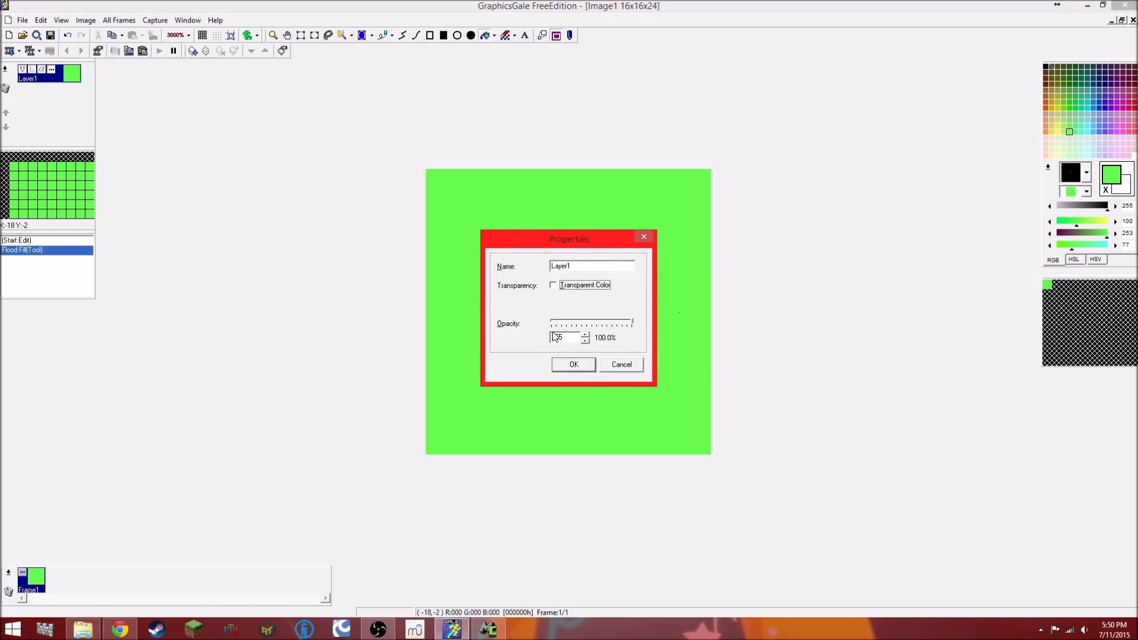
left_click(574, 365)
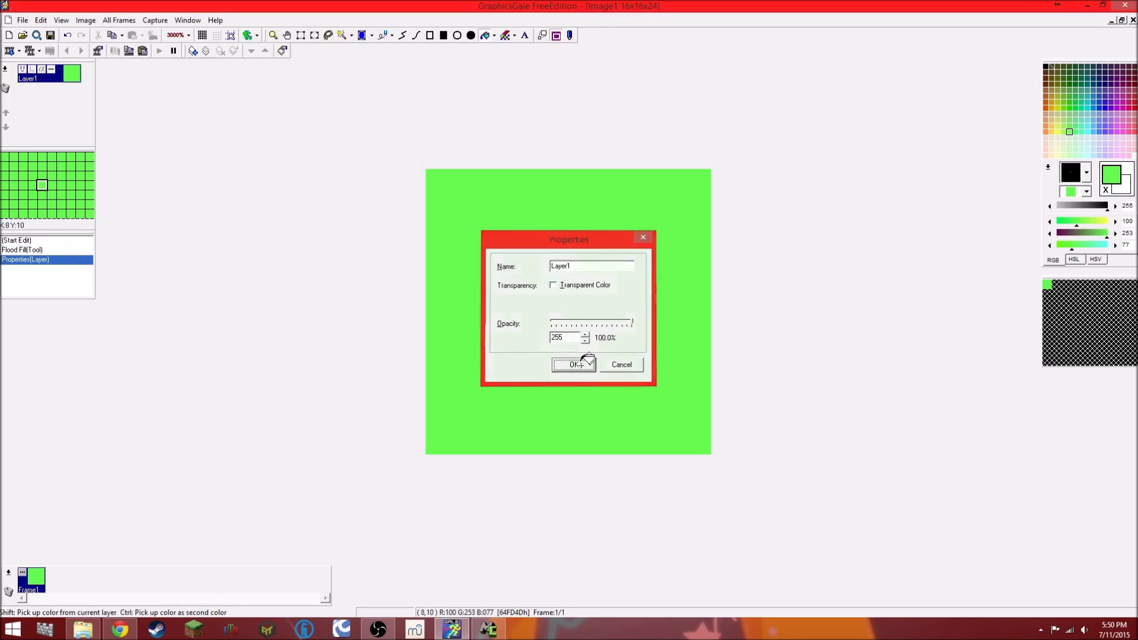
left_click(21, 575)
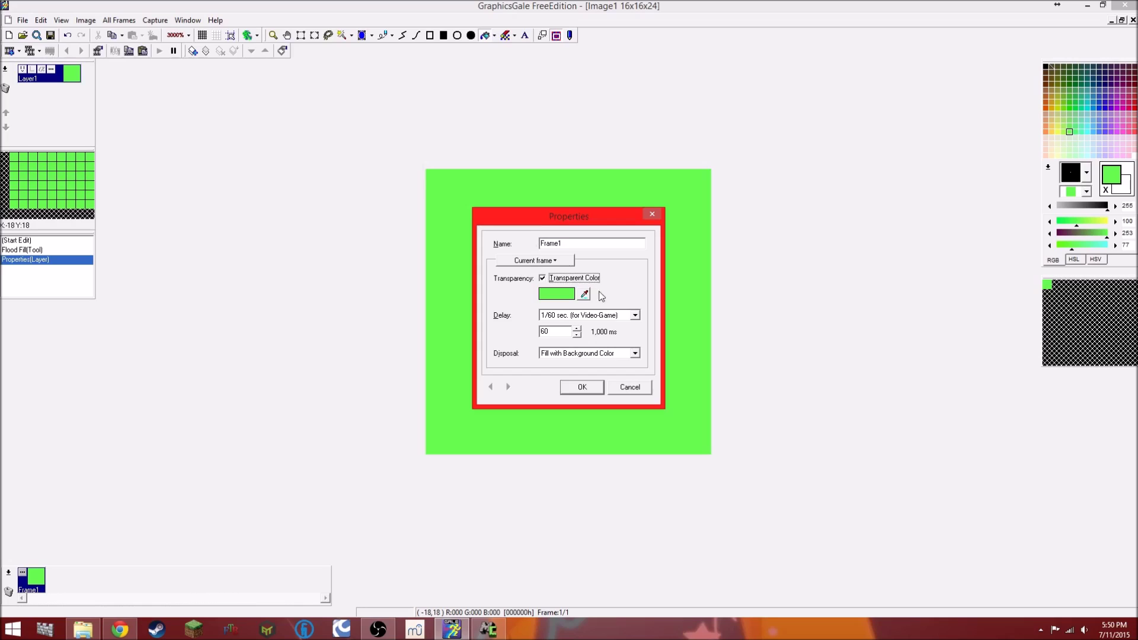
left_click(581, 388)
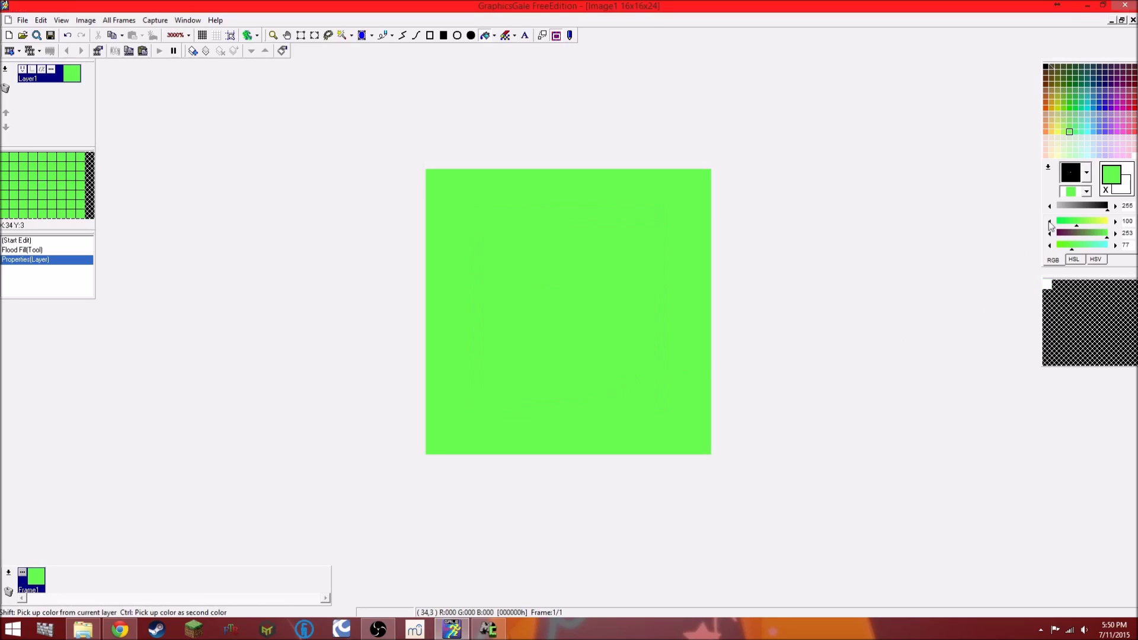
- Choose orange (RGB 218, 83, 2) and pen a zigzag across the canvas centre with one roughly horizontal stroke above and one below
left_click(1046, 109)
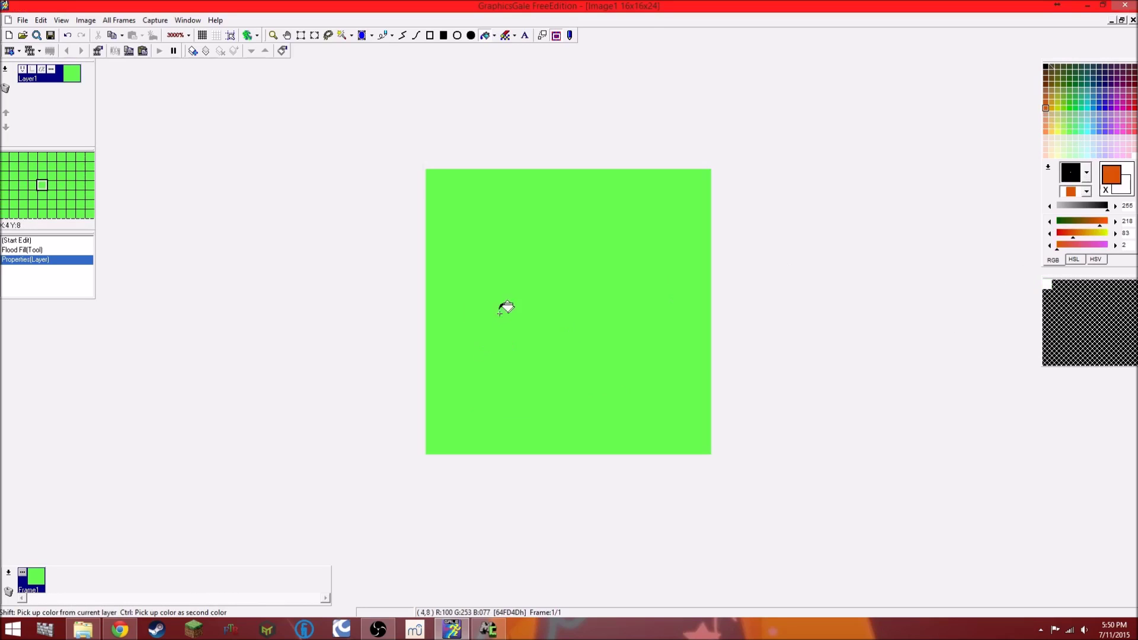
left_click(383, 34)
left_click_drag(506, 302, 650, 356)
left_click_drag(488, 391, 657, 410)
left_click_drag(541, 214, 651, 214)
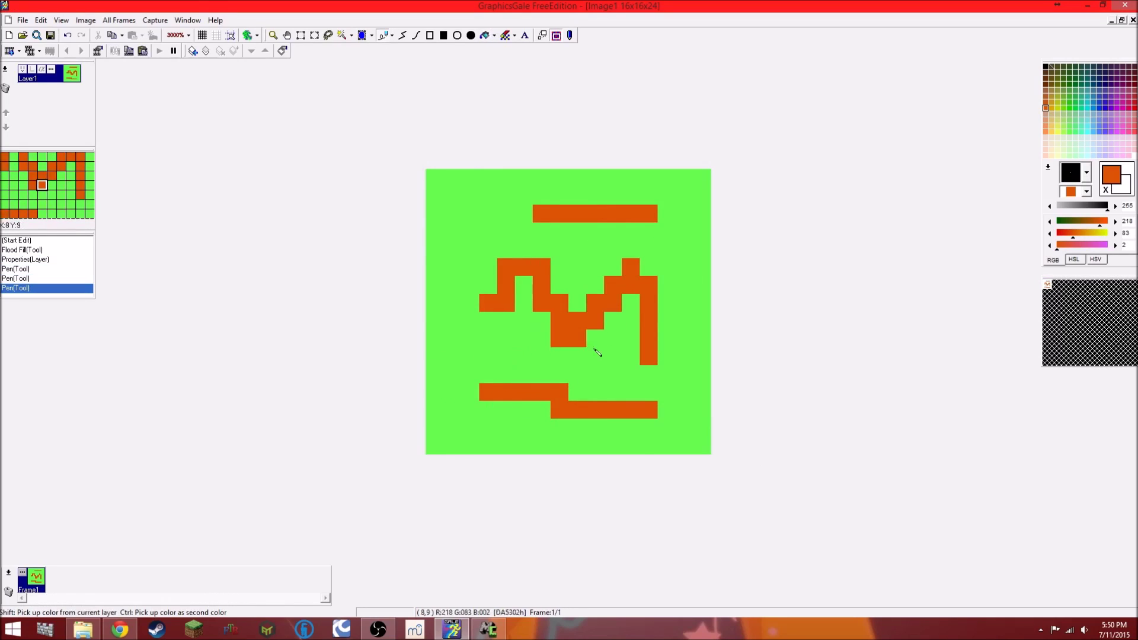
left_click(452, 372)
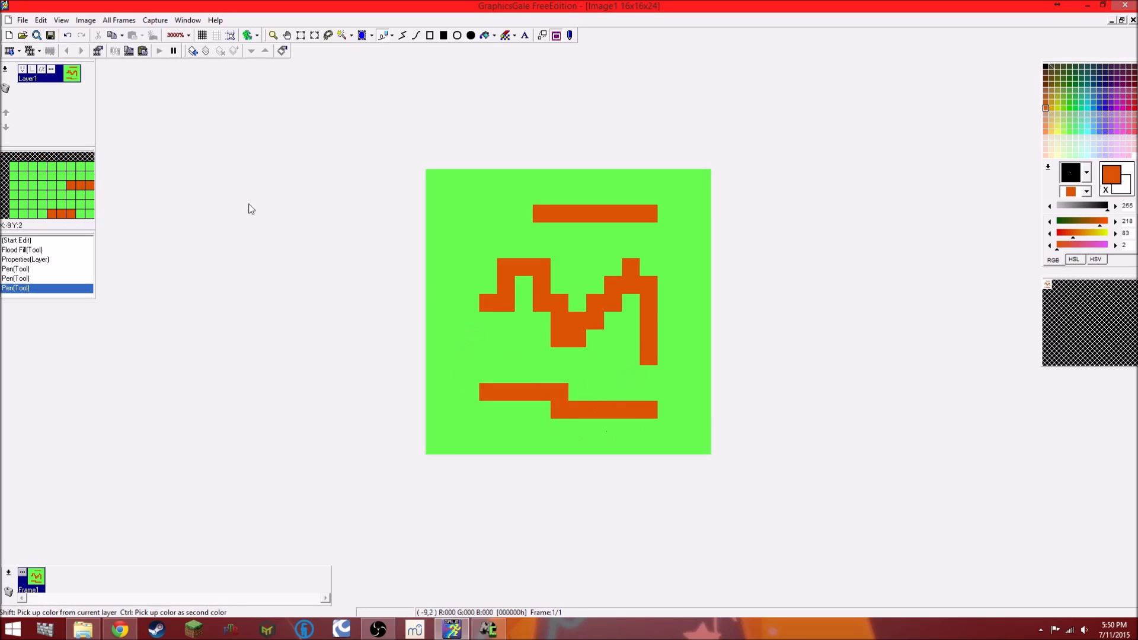
- Save the image to the Desktop as test in PNG format
left_click(19, 21)
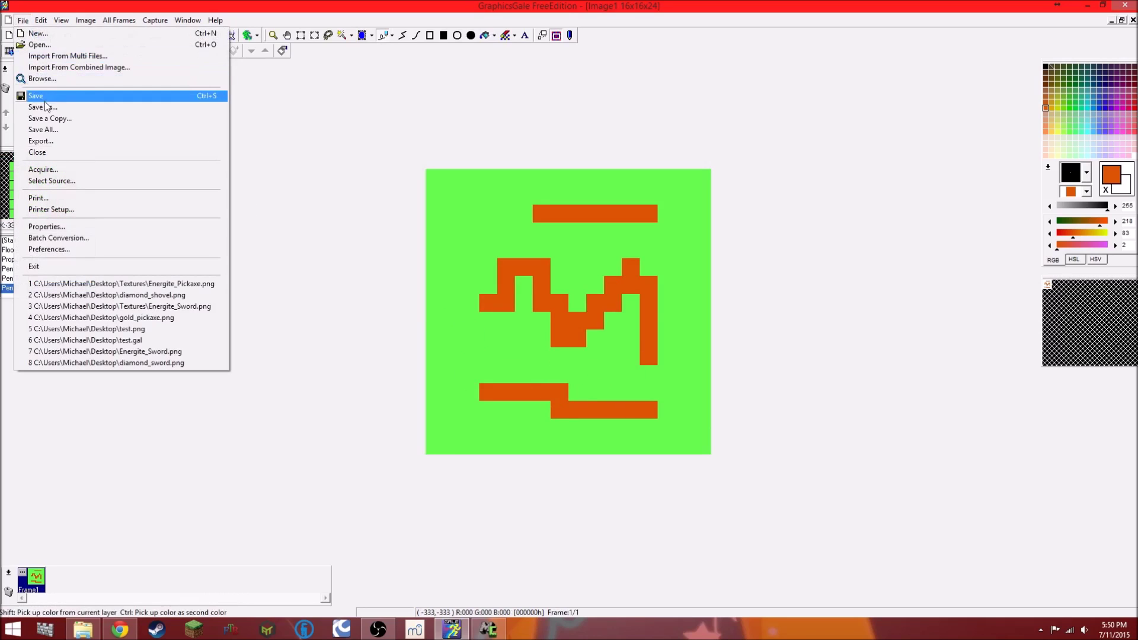
left_click(18, 94)
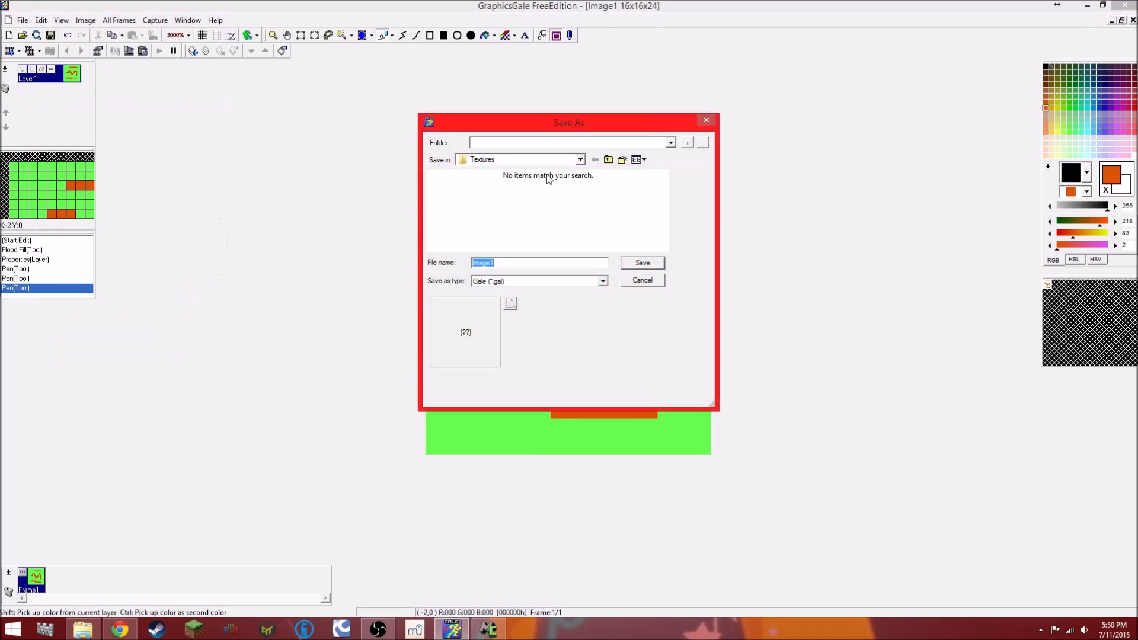
left_click(581, 161)
left_click(481, 172)
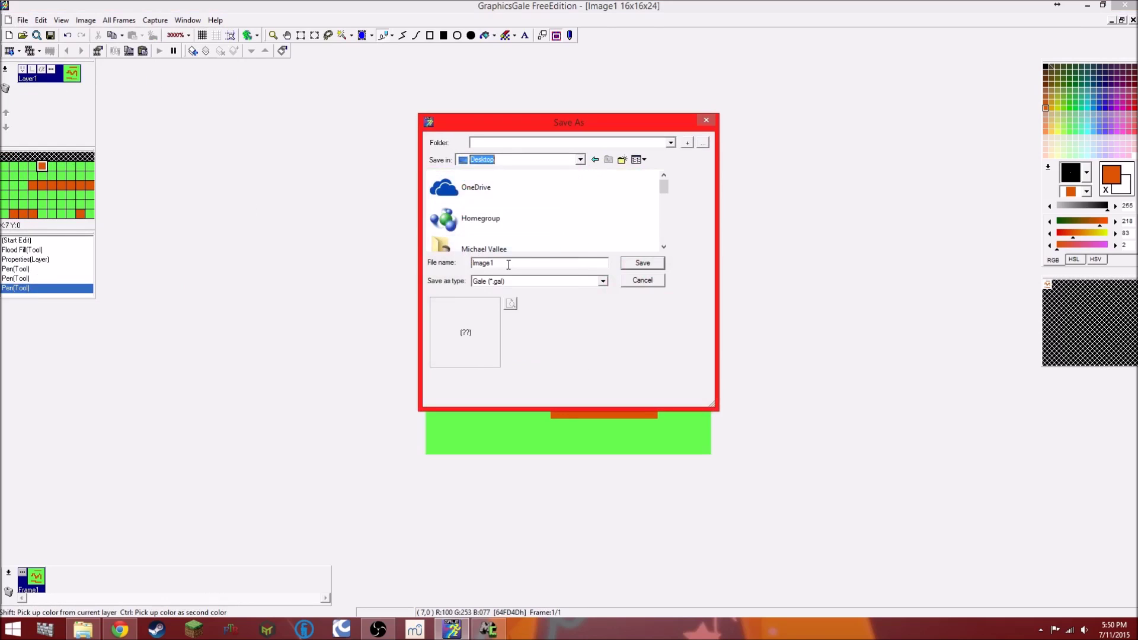
type("test")
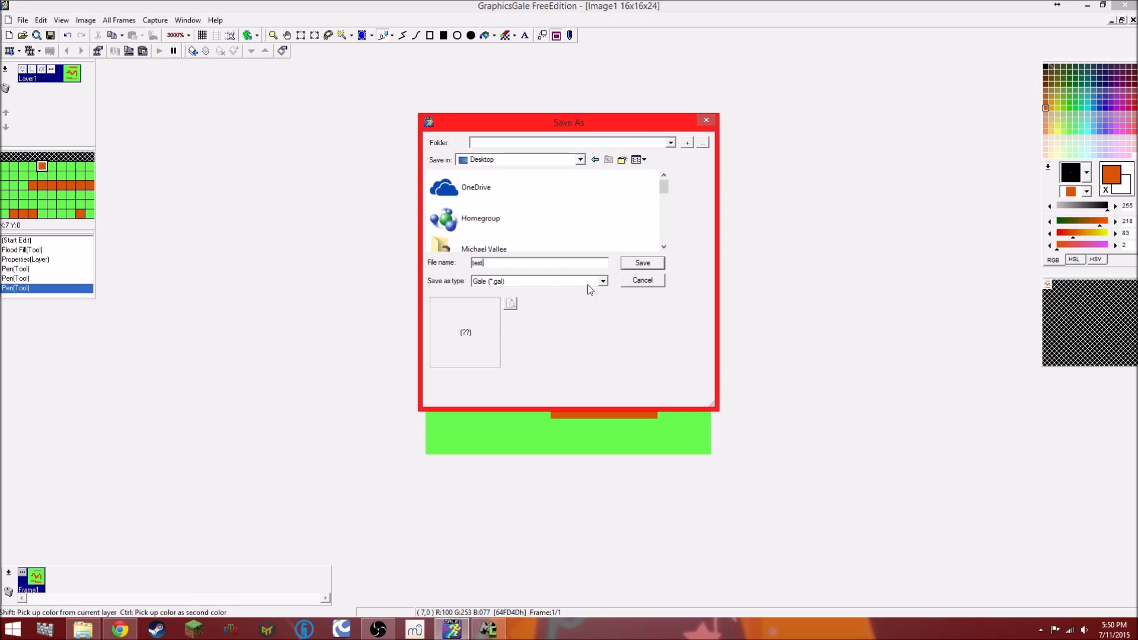
left_click(602, 281)
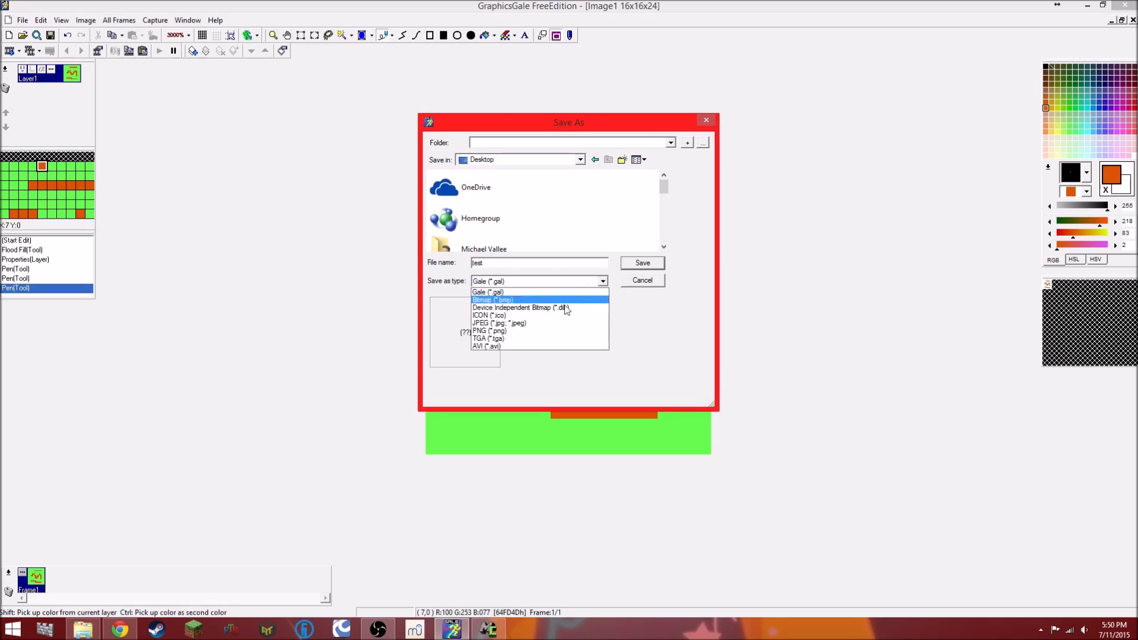
left_click(530, 337)
left_click(643, 263)
- Open the test image from the desktop in Windows Photo Viewer, examine its background transparency up close, and close the viewer
left_click(1091, 4)
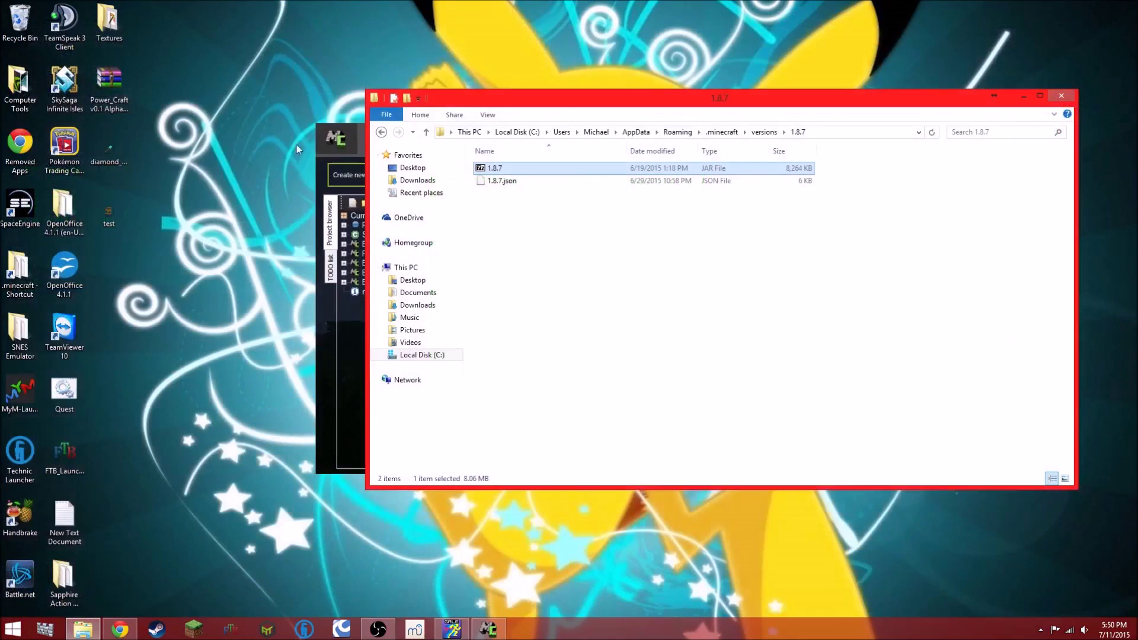
double_click(112, 201)
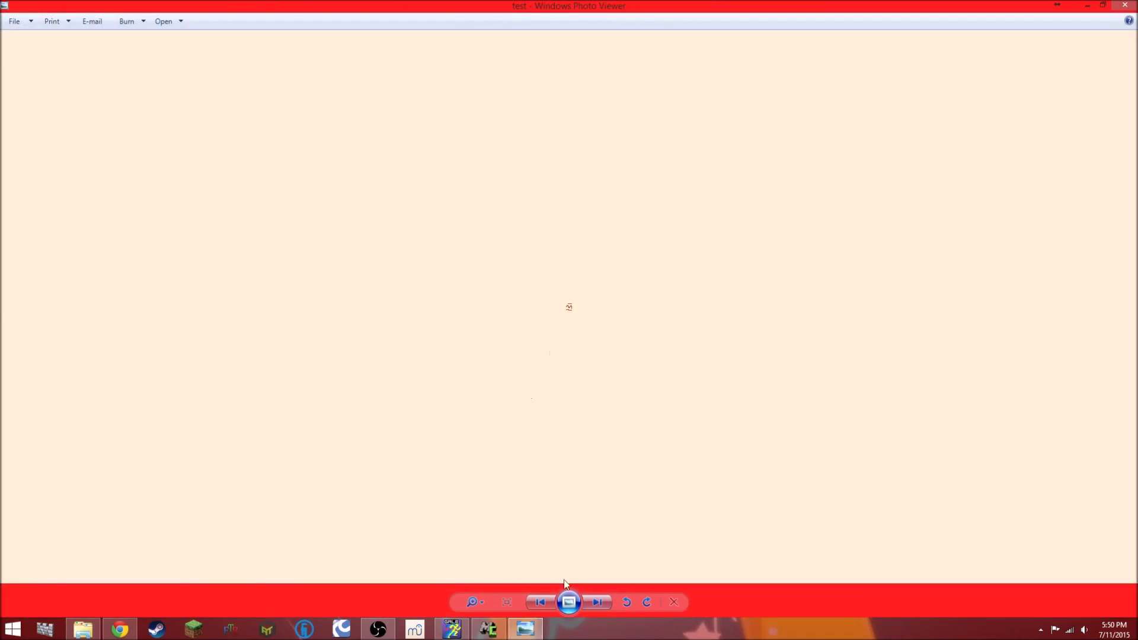
left_click(472, 602)
left_click_drag(472, 594, 470, 544)
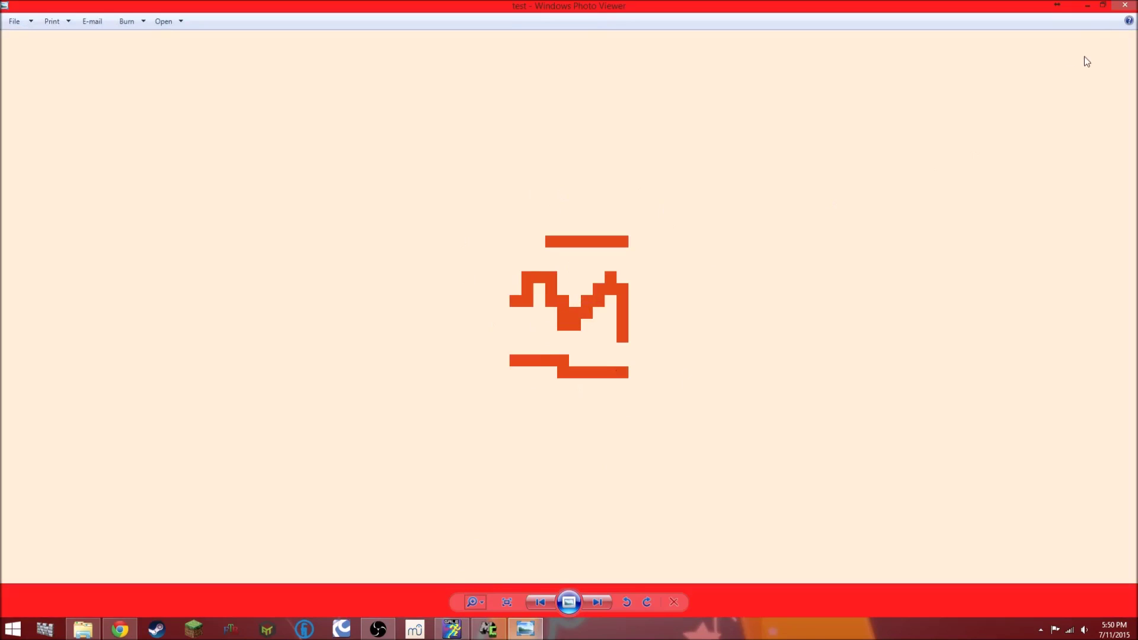
left_click(1128, 6)
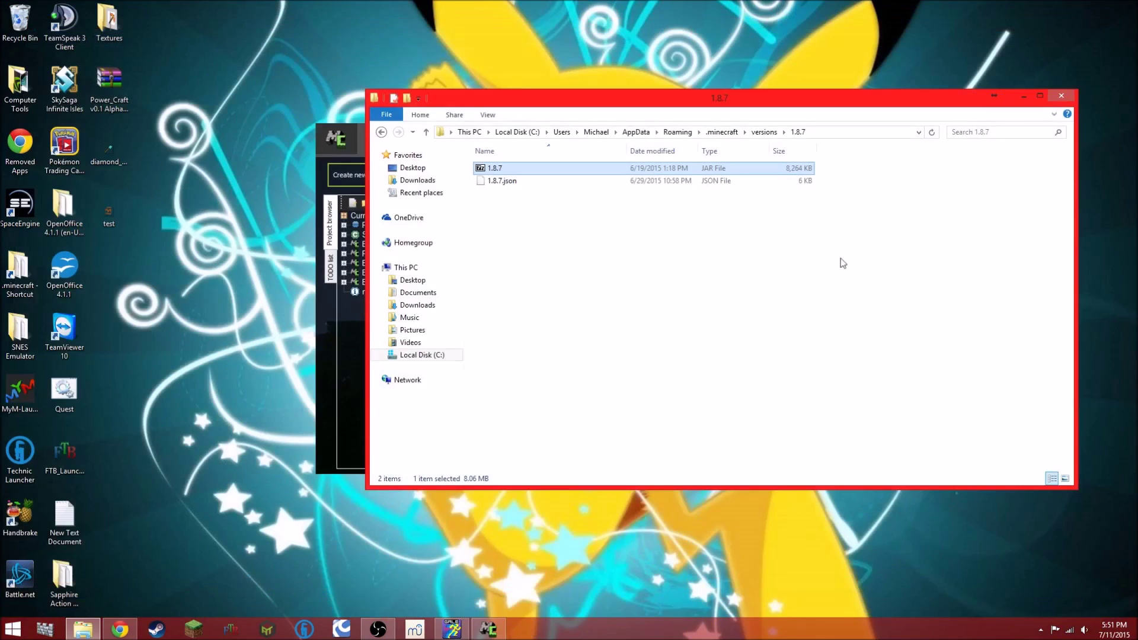
- Return to GraphicsGale, close the test image, and save the recoloured shovel as Energite_Shovel in PNG format in the Textures folder
left_click(452, 629)
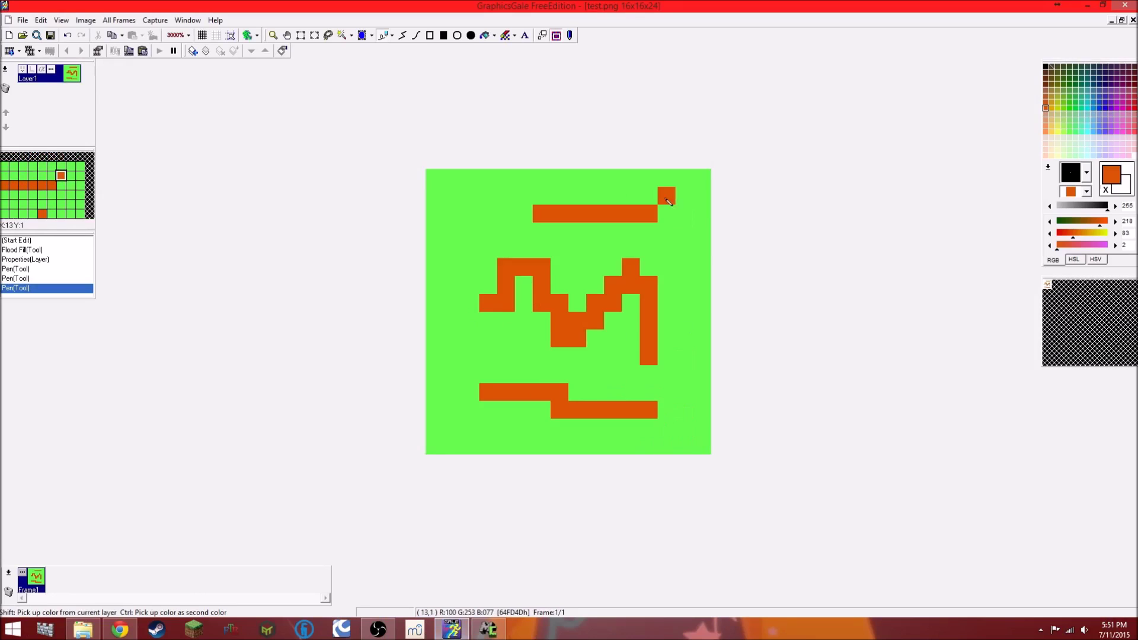
left_click(1133, 19)
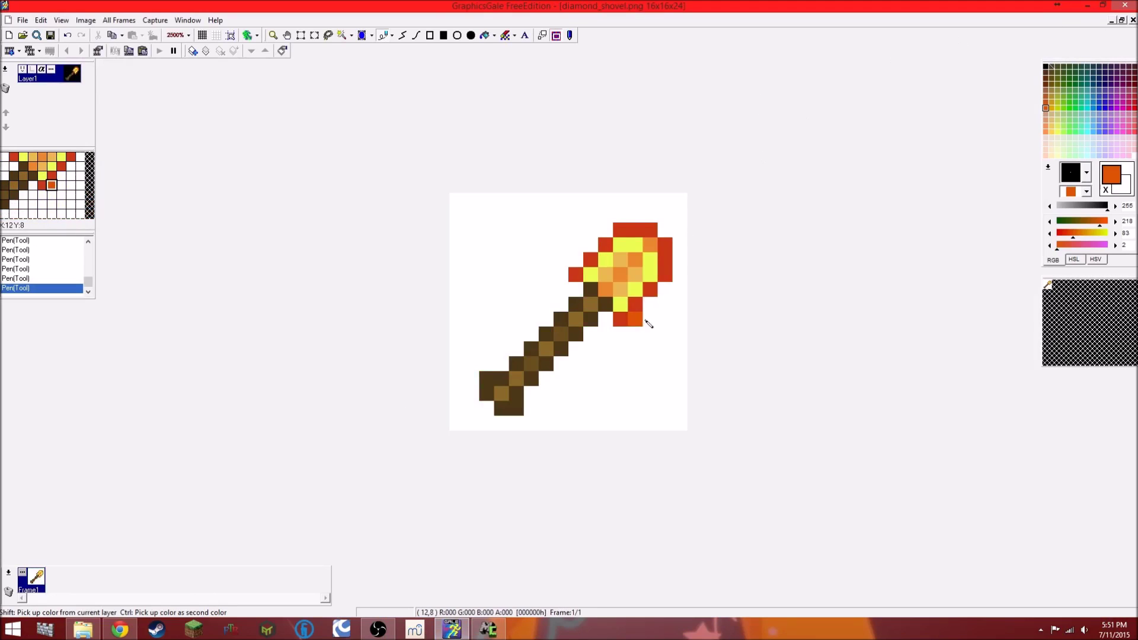
left_click(23, 20)
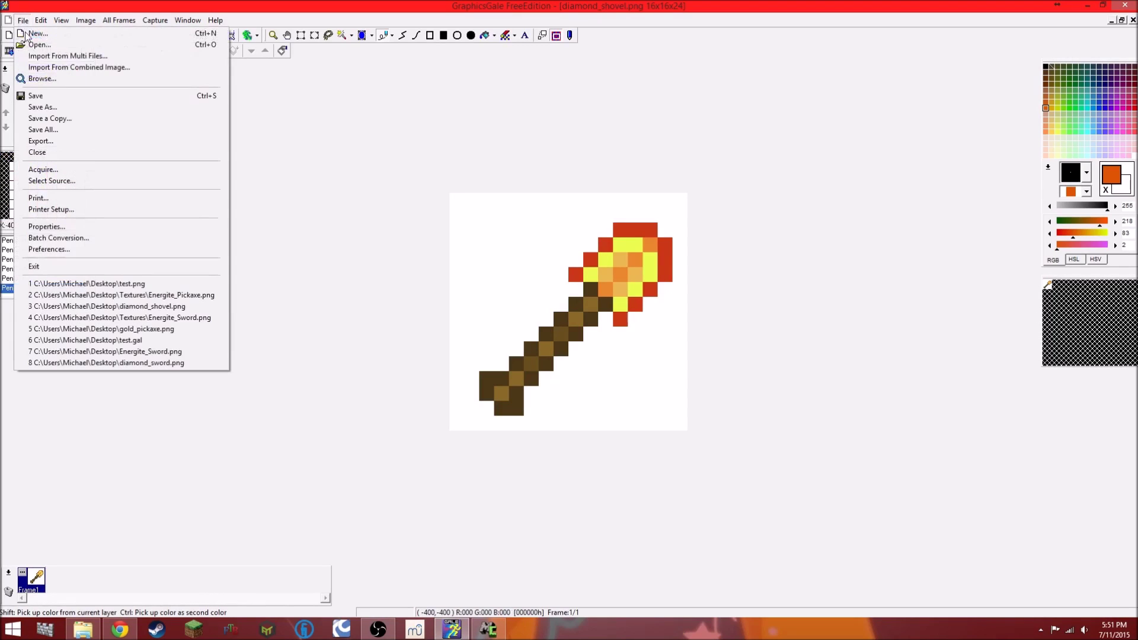
left_click(43, 107)
left_click_drag(662, 185, 664, 234)
double_click(465, 194)
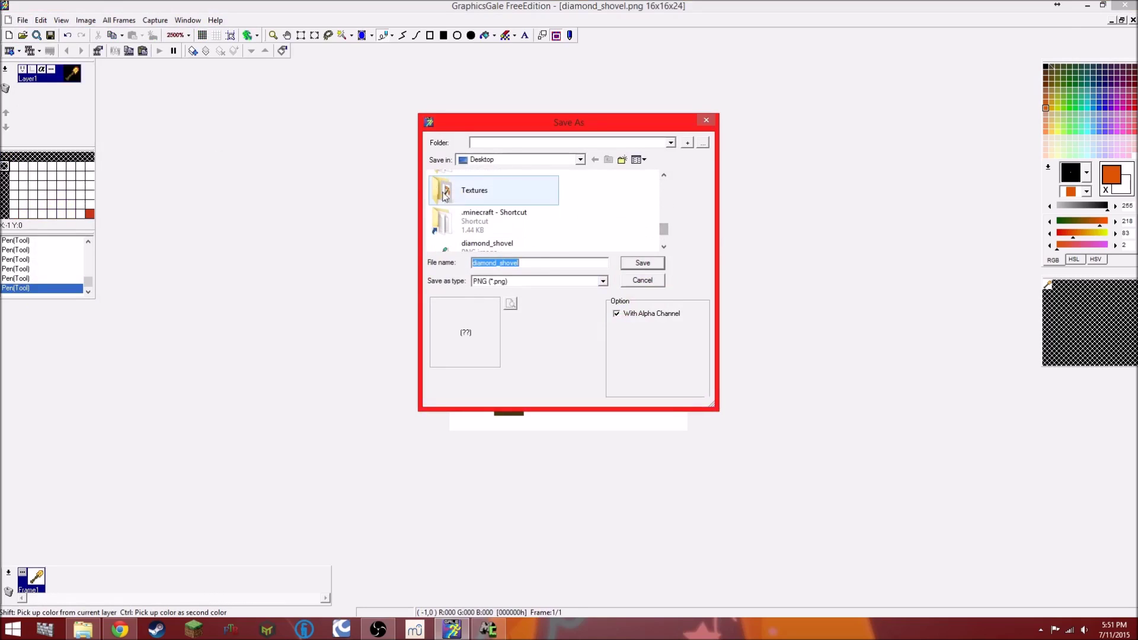
double_click(510, 263)
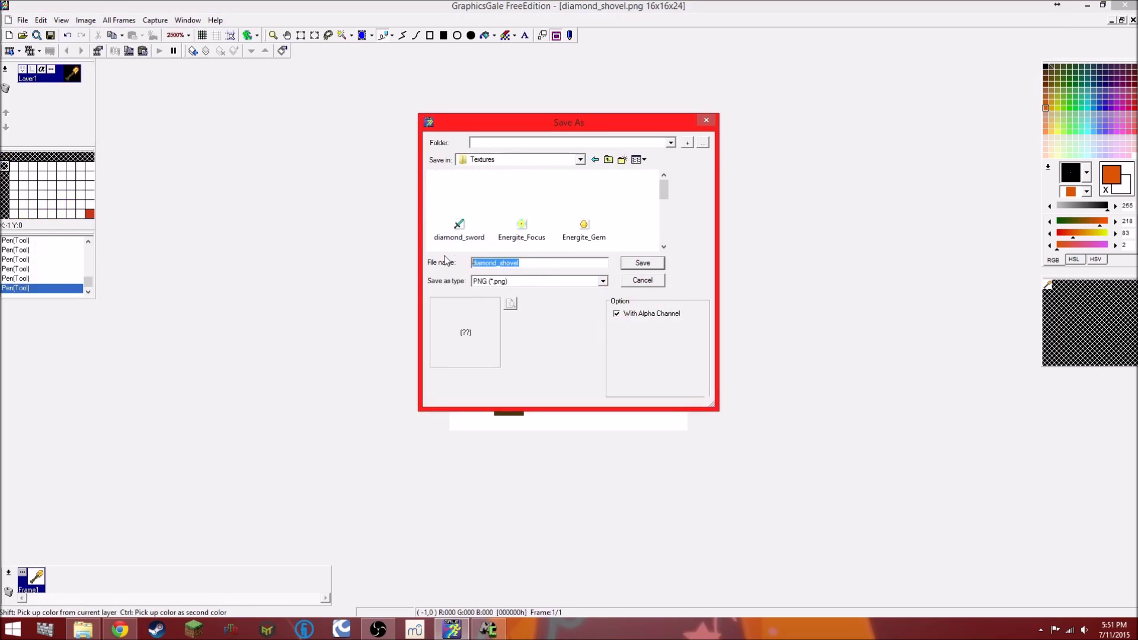
type("Energite_Sh")
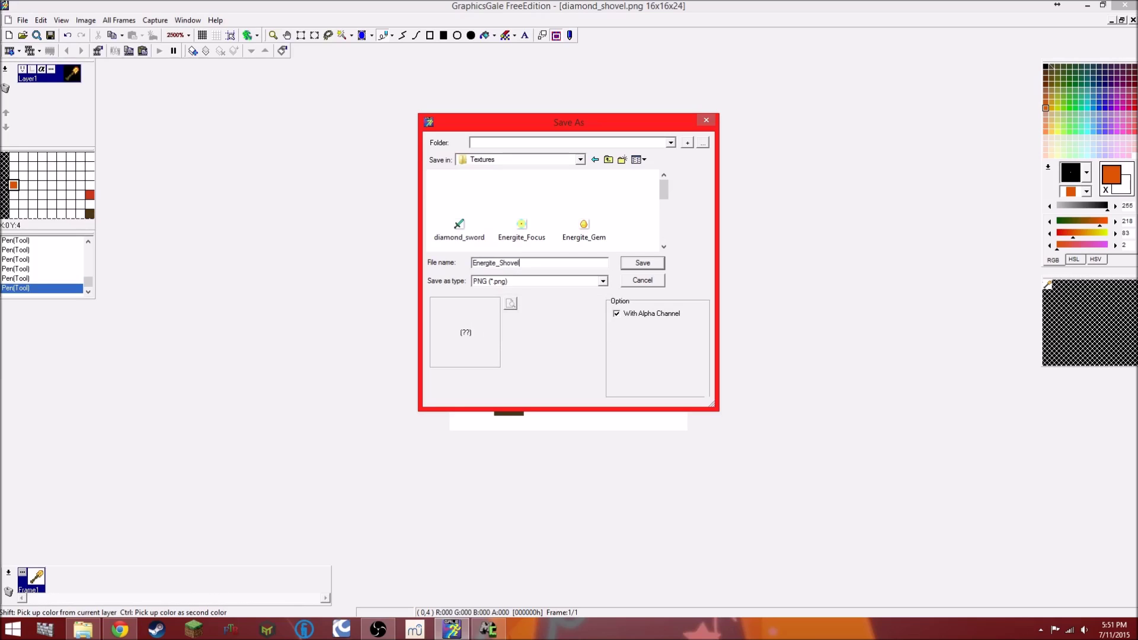
left_click(652, 265)
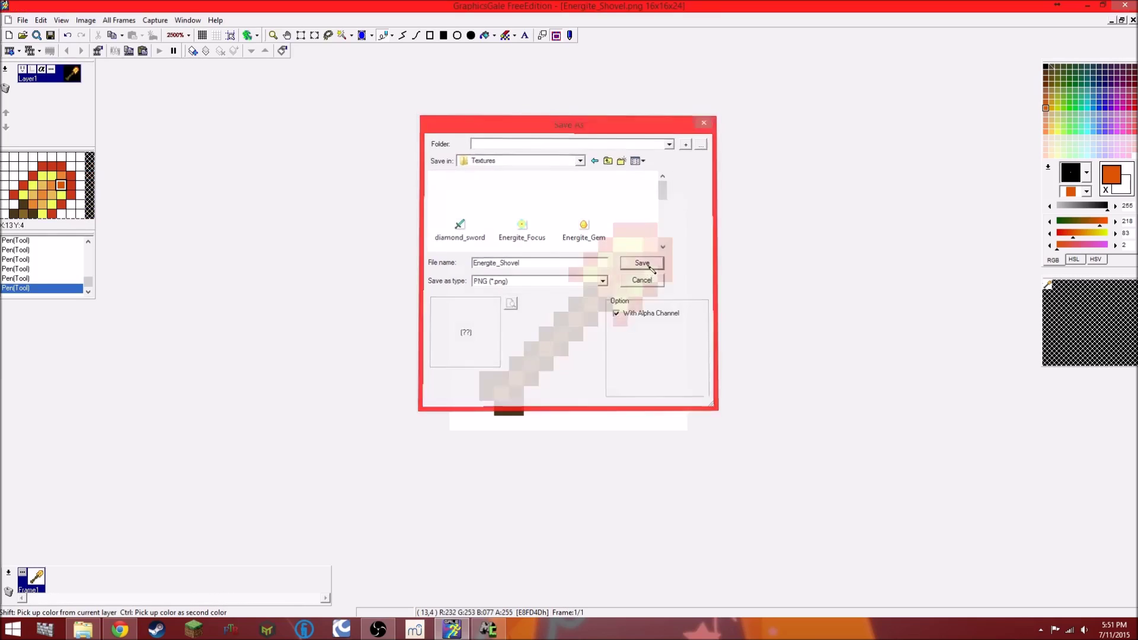
- Switch to MCreator and create a new mod element of type Tool named EnergiteShovel
left_click(1089, 5)
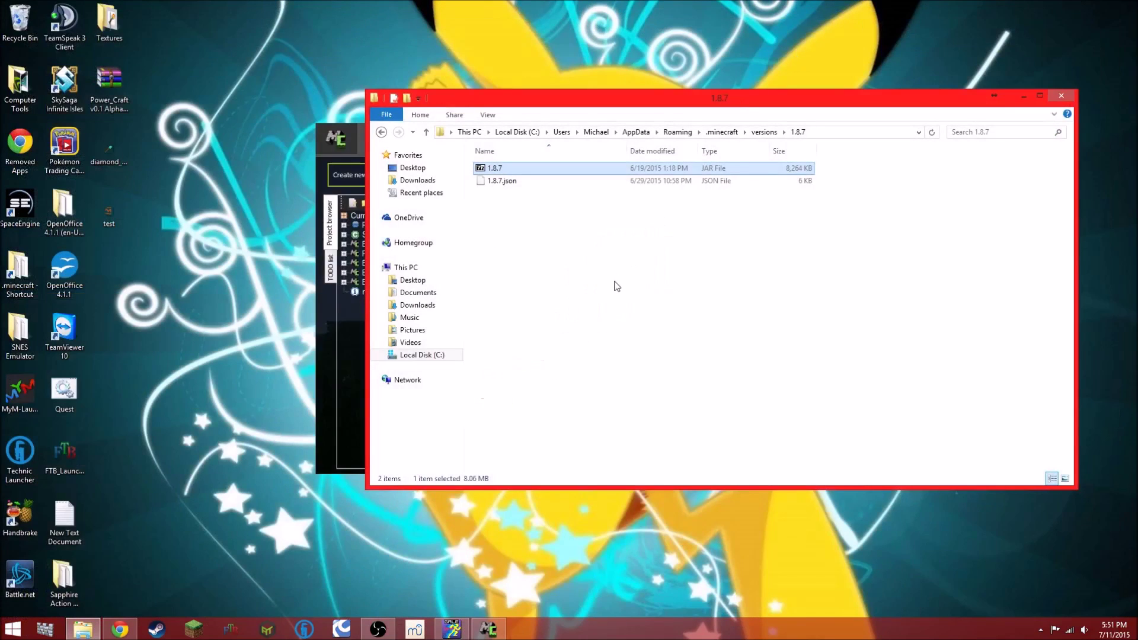
left_click(1024, 97)
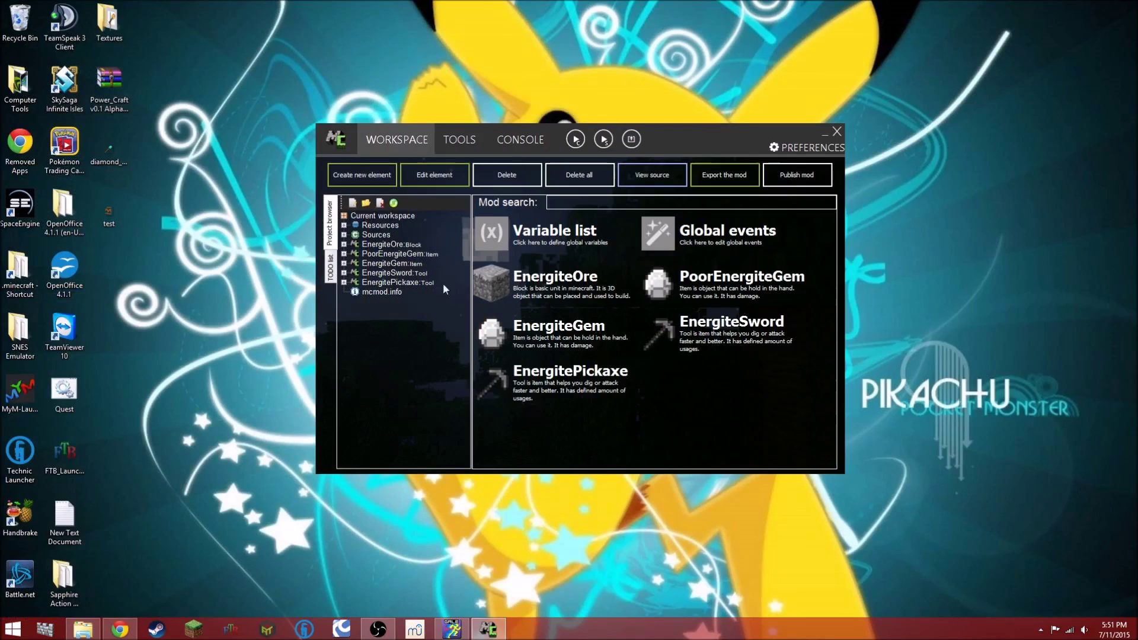
left_click(366, 176)
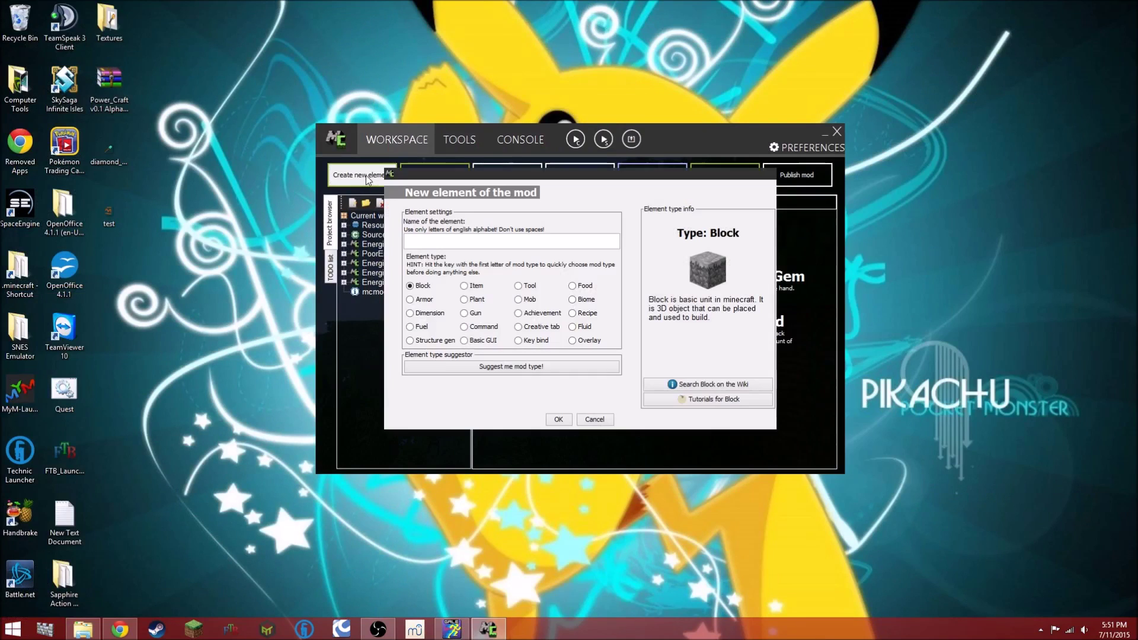
left_click(527, 286)
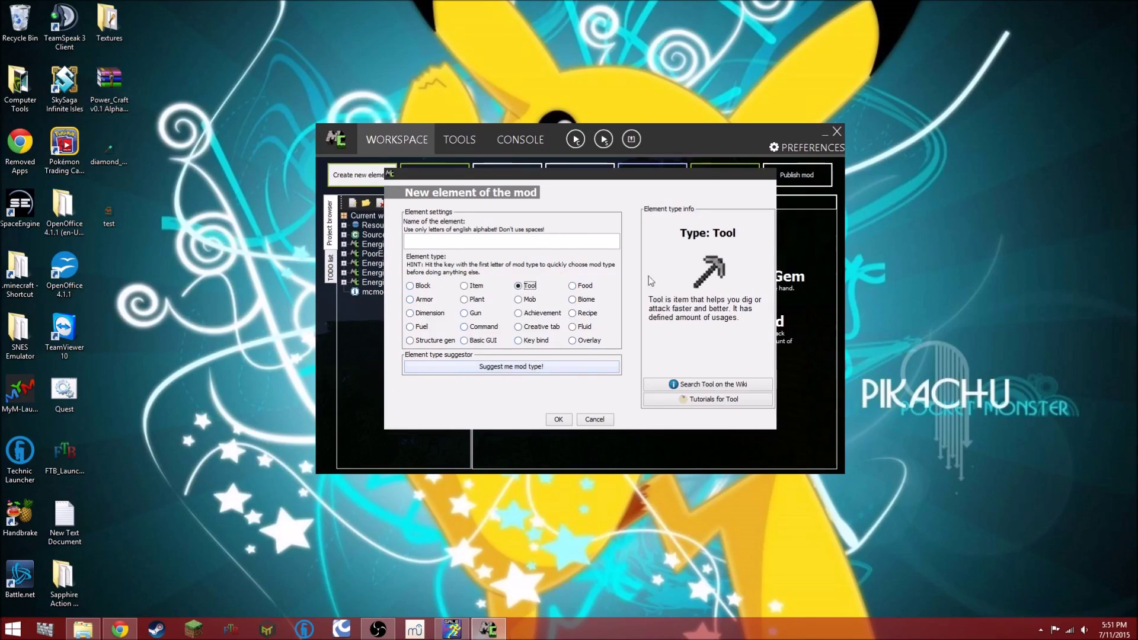
left_click(497, 245)
type("EnergiteShovel")
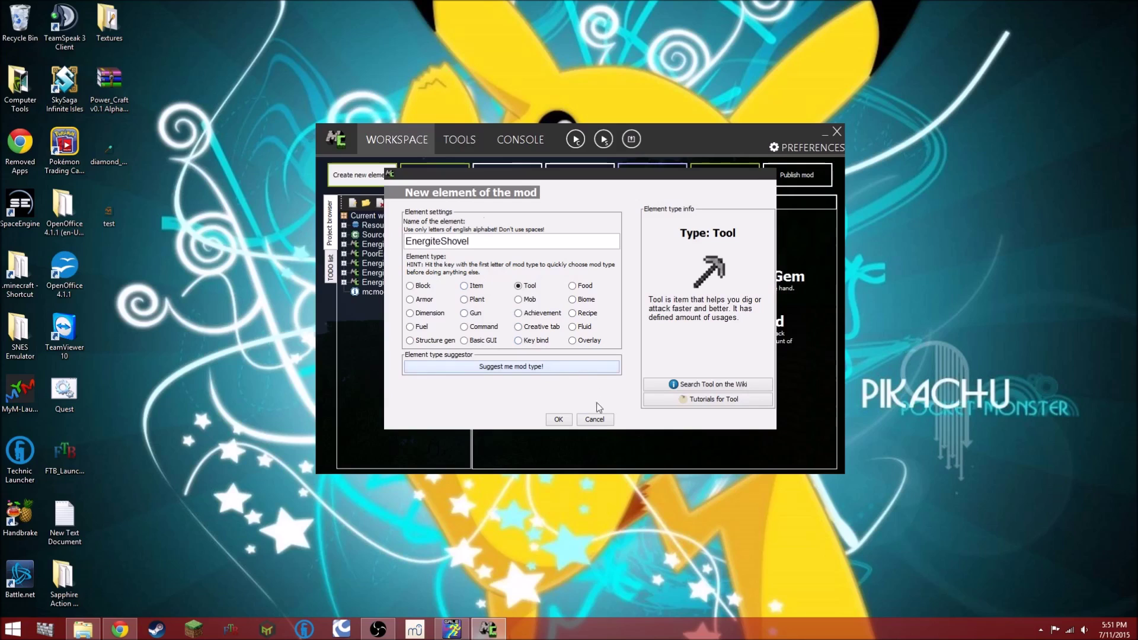
left_click(559, 420)
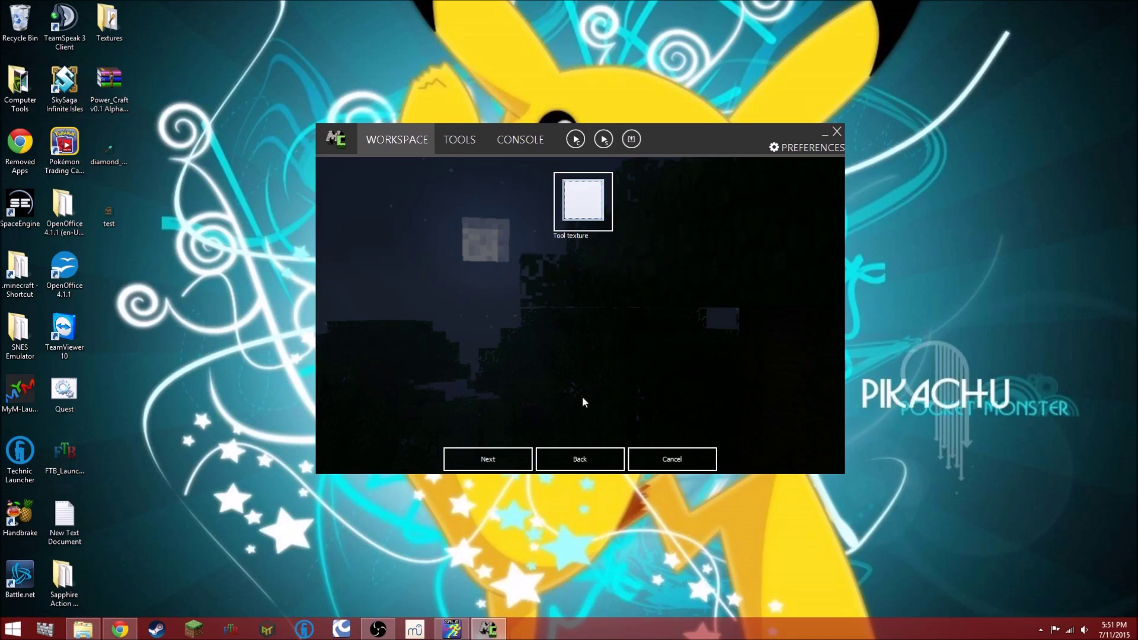
- Load the Energite_Shovel image from the desktop's Textures folder into the item/block texture creator
left_click(584, 200)
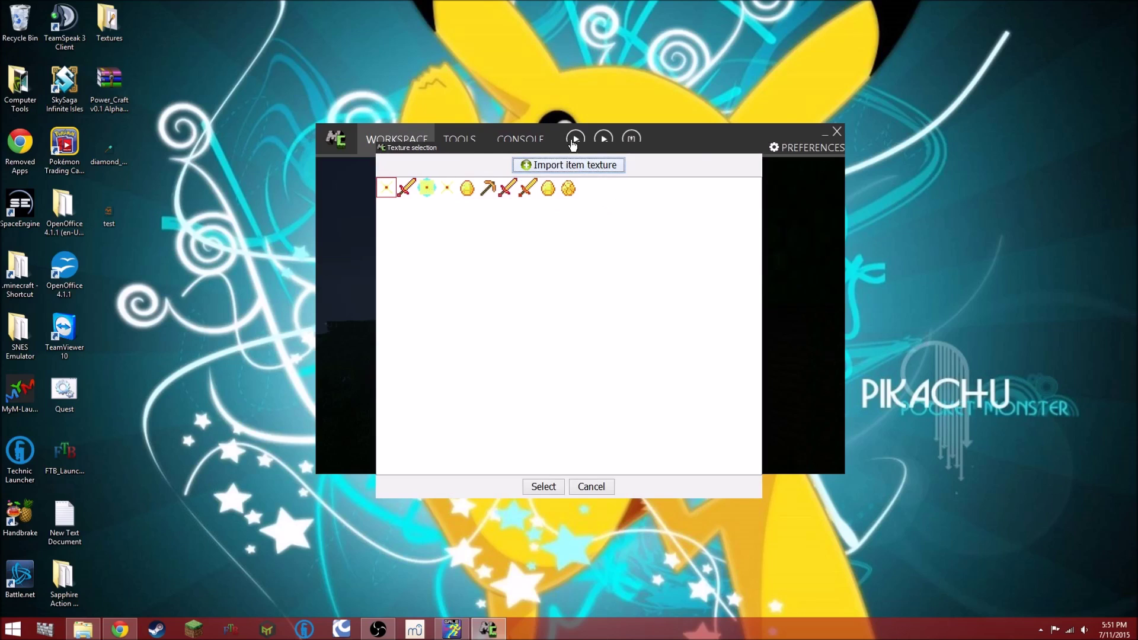
left_click(586, 492)
left_click(454, 141)
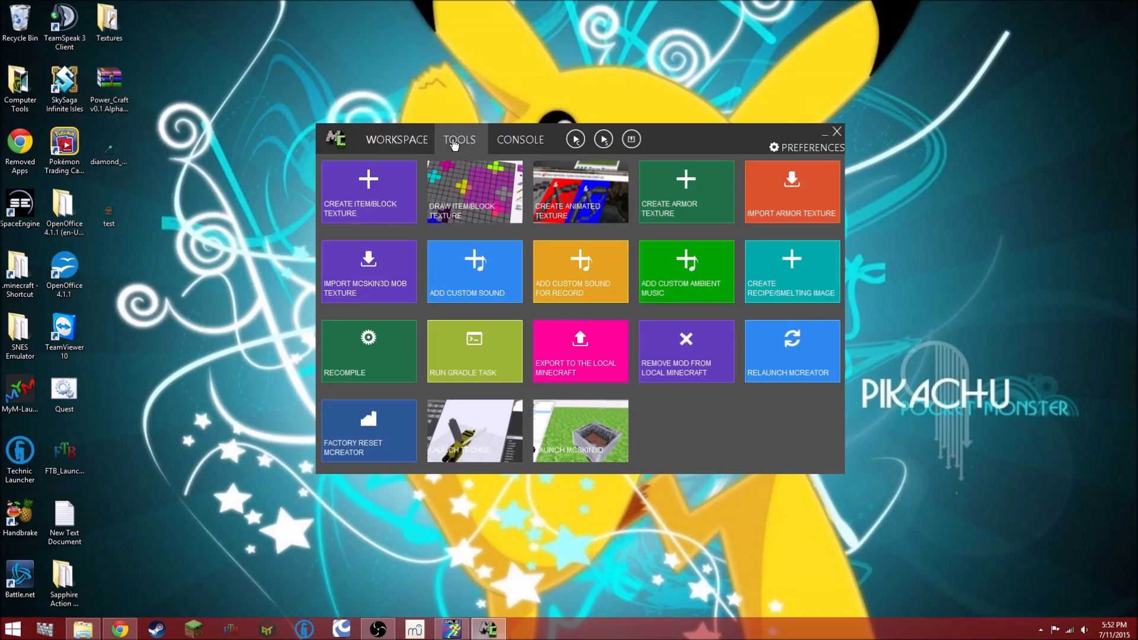
left_click(383, 211)
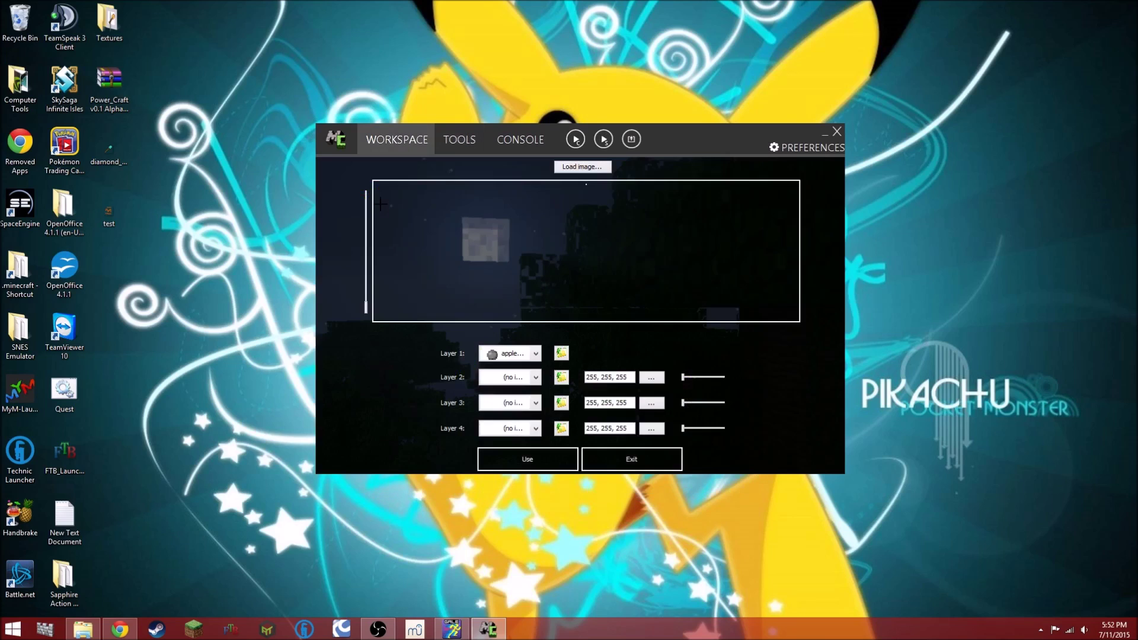
left_click(583, 167)
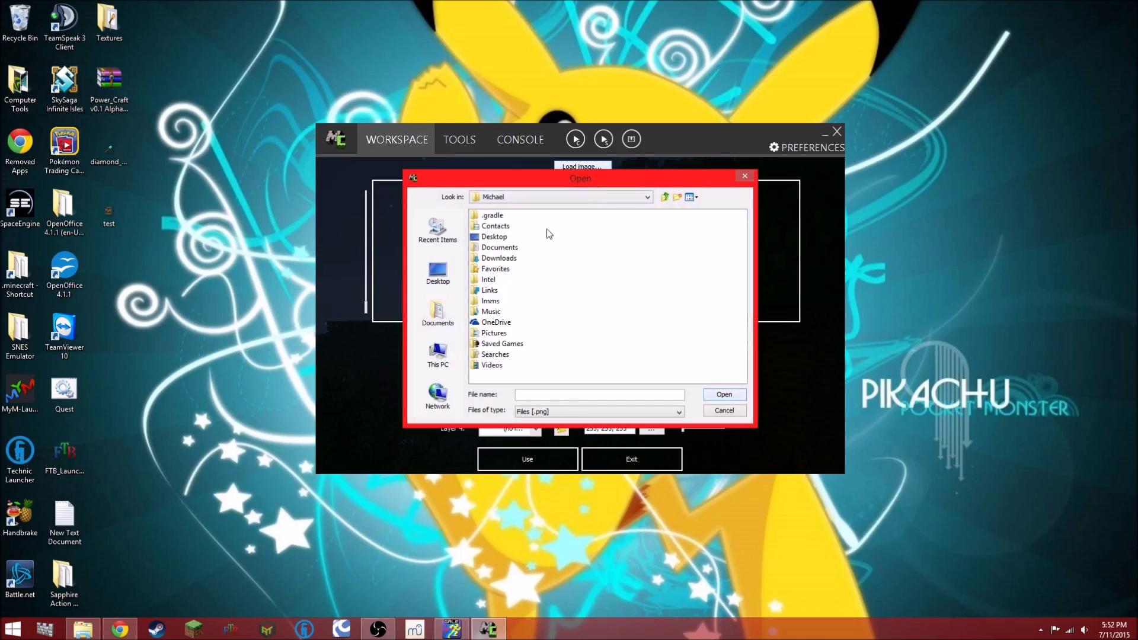
left_click(569, 198)
left_click(529, 219)
left_click(497, 324)
double_click(497, 324)
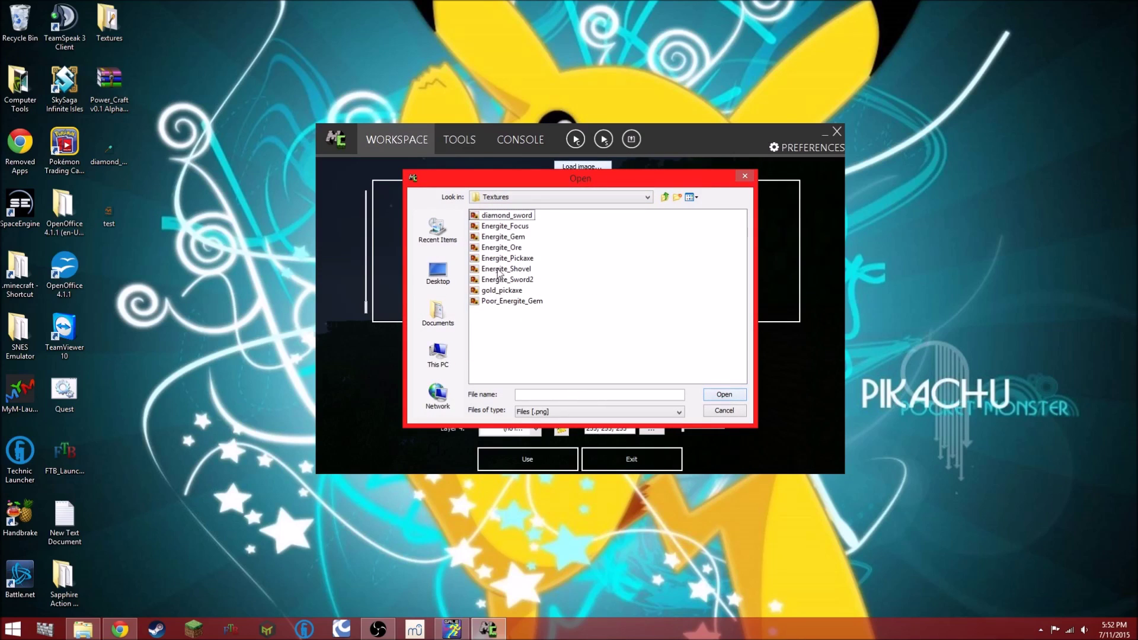
left_click(519, 270)
left_click(728, 396)
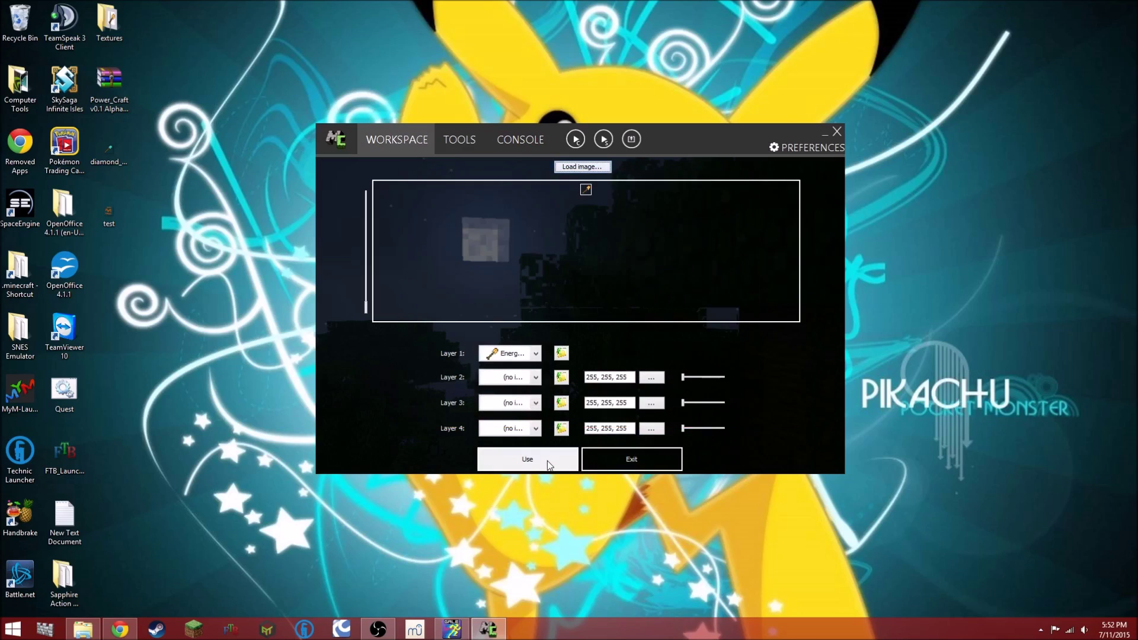
- Save the loaded image as a mod texture named Energite_Shovel and leave the texture creator
left_click(548, 463)
left_click(585, 327)
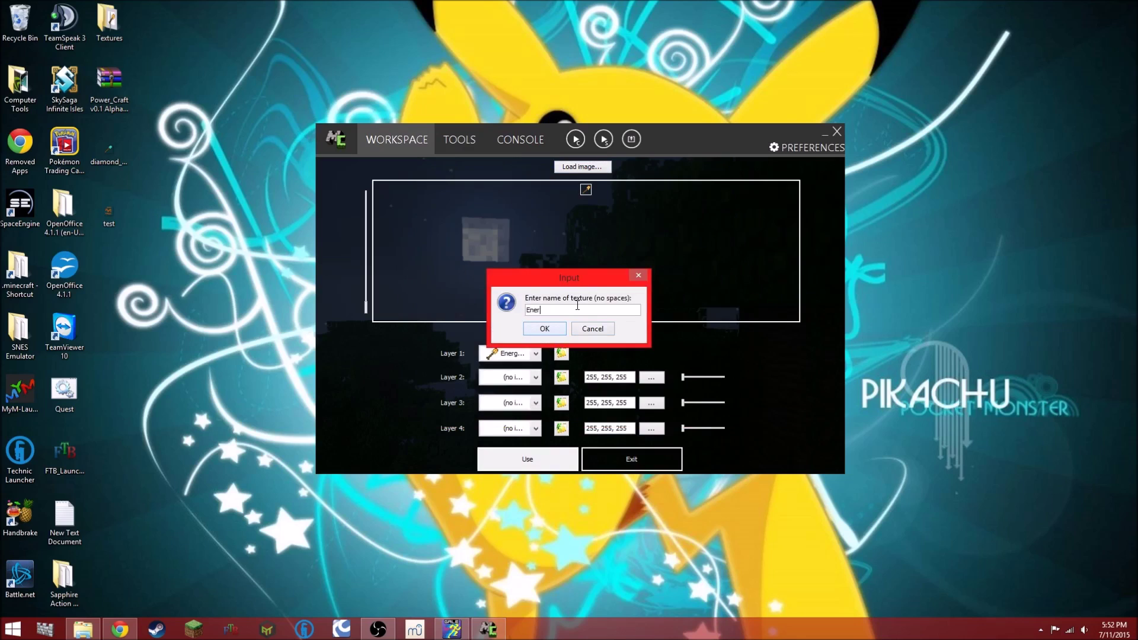
type("Energite_Shovel")
left_click(557, 331)
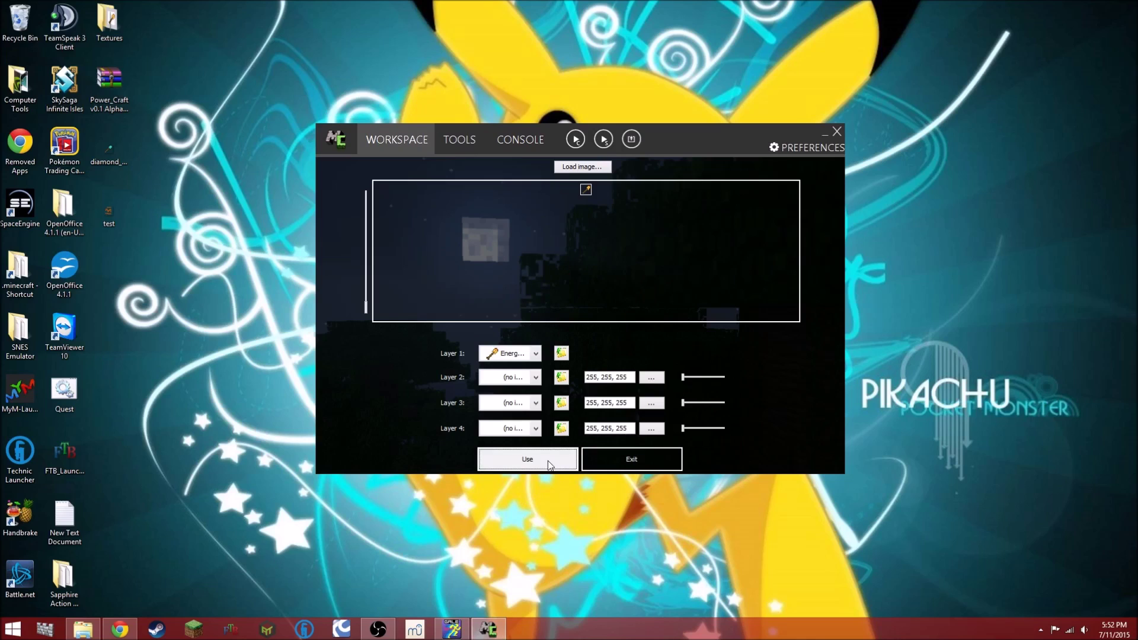
left_click(631, 459)
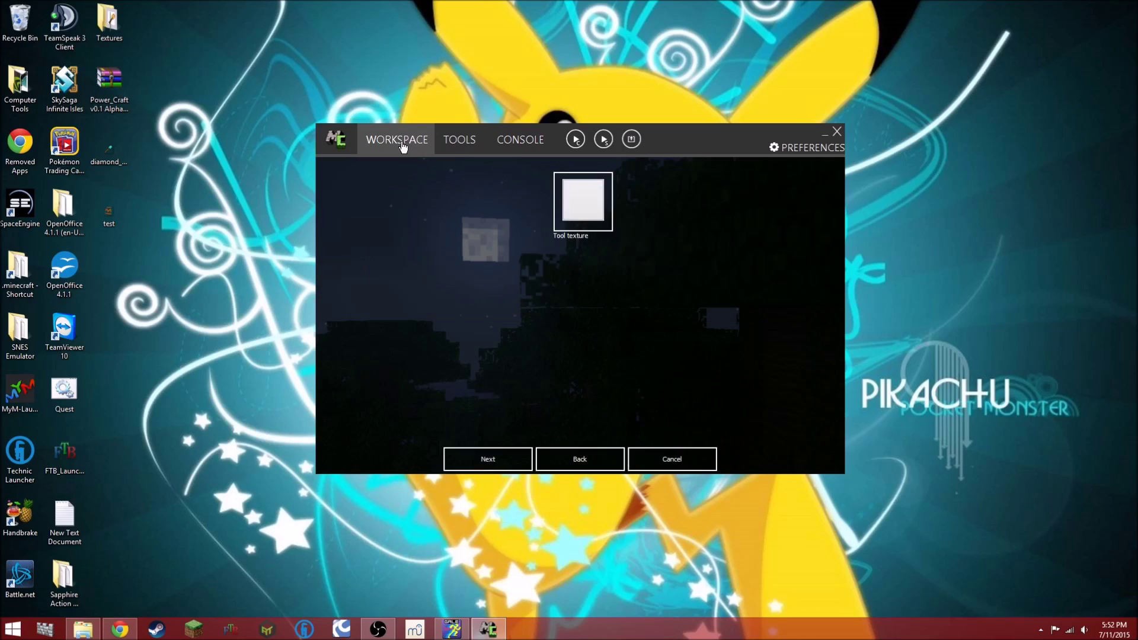
- Assign the Energite shovel texture to the new tool and continue to its properties
left_click(591, 207)
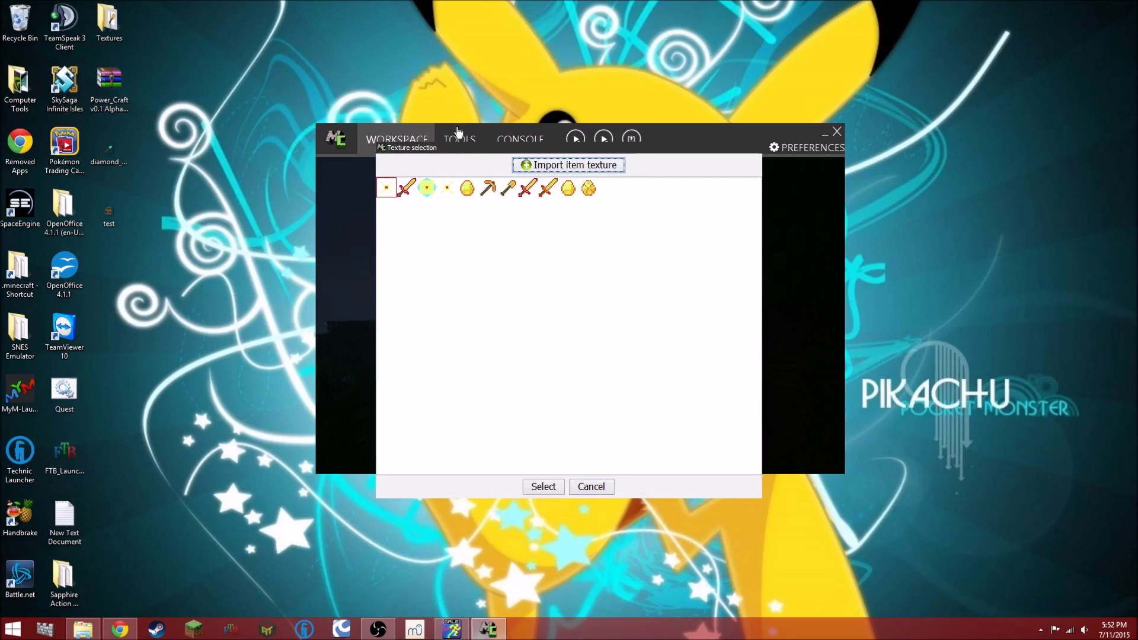
double_click(508, 192)
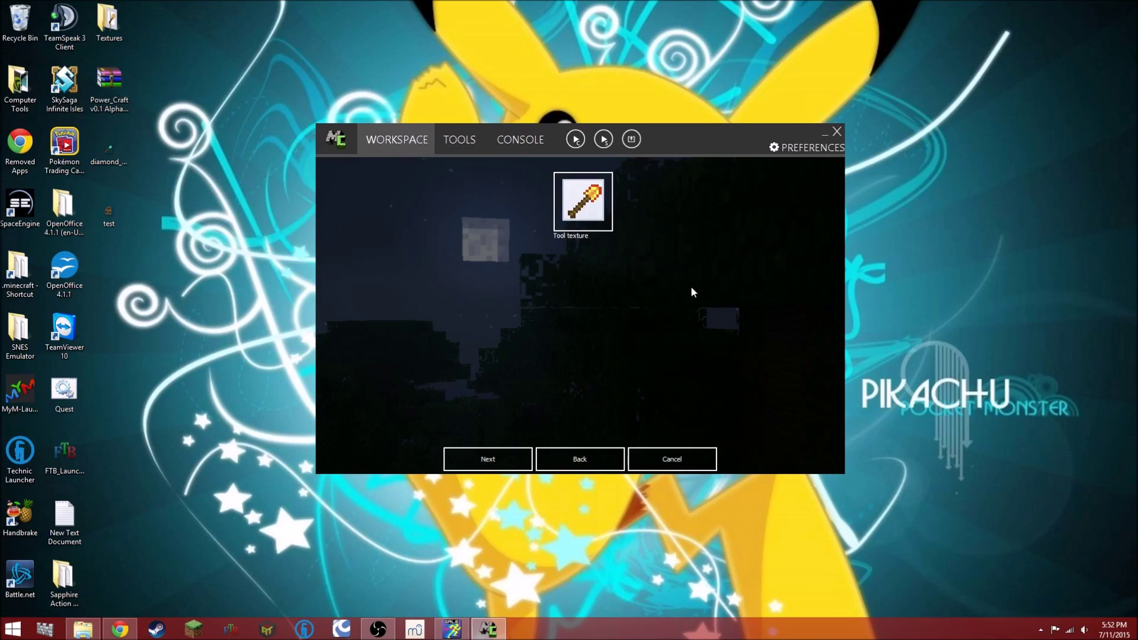
left_click(496, 454)
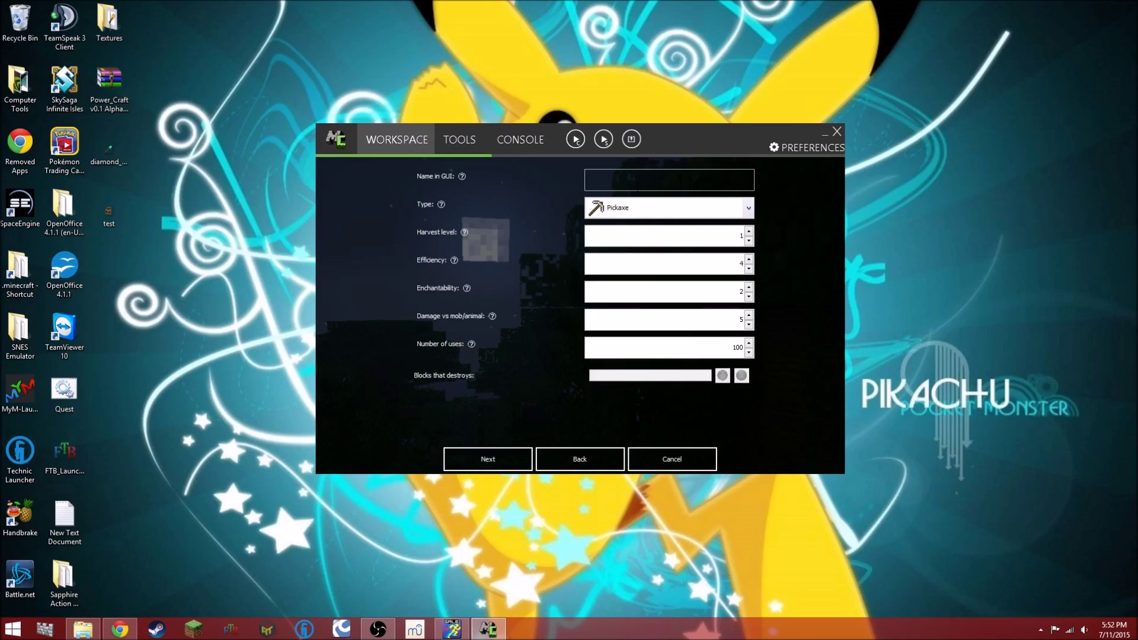
- Set the tool's in-game name to Energite Shovel and its type to Spade
type("Energite Shovel")
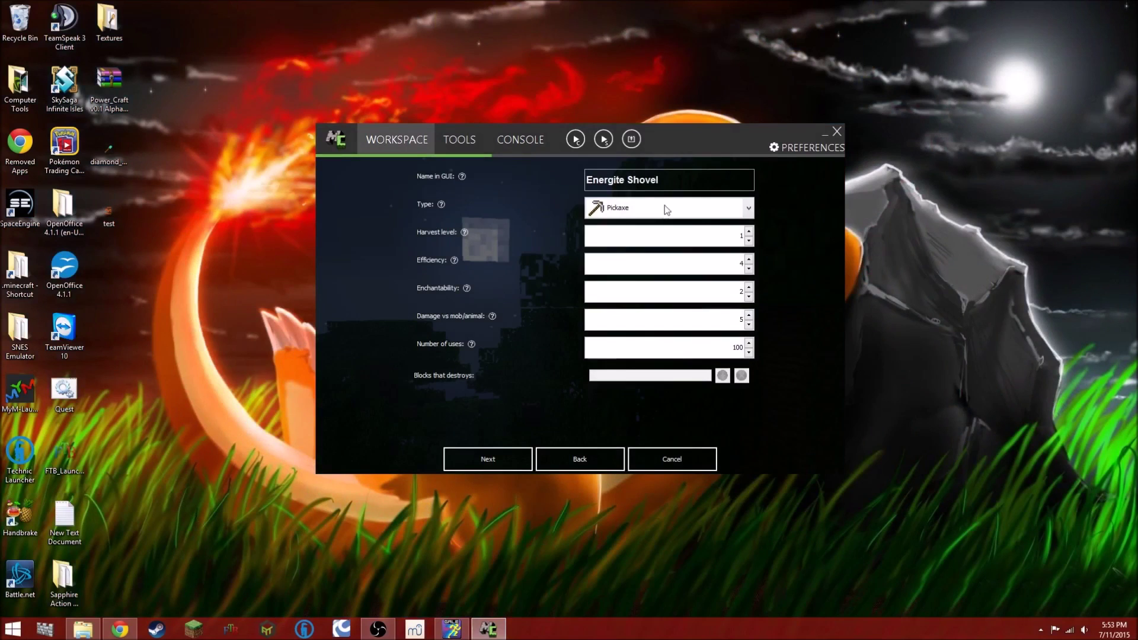
left_click(741, 214)
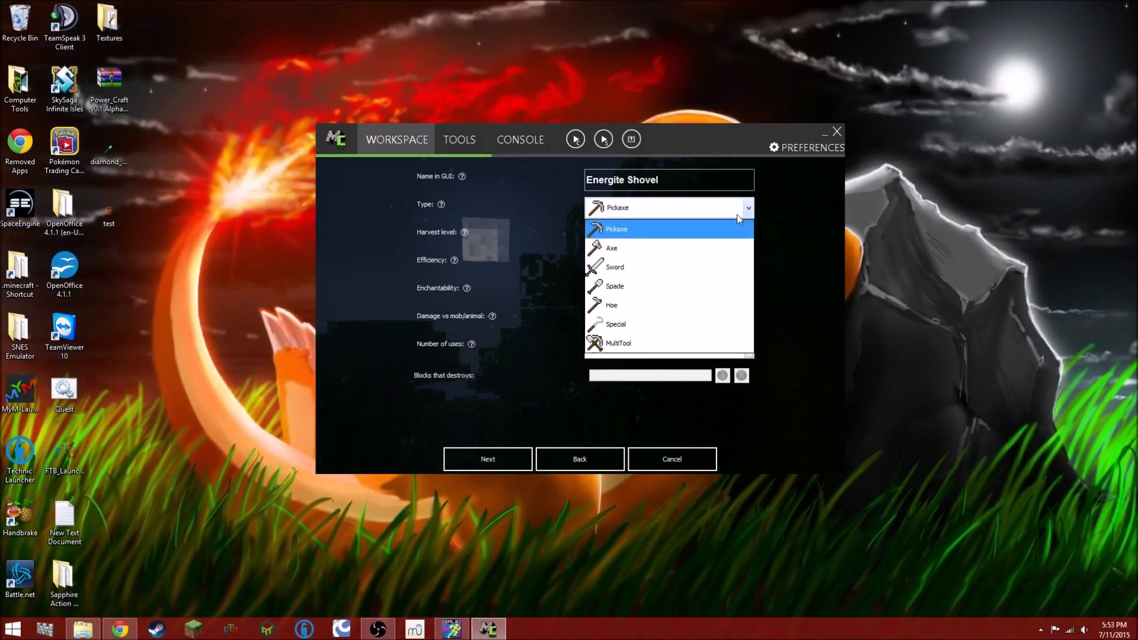
left_click(641, 288)
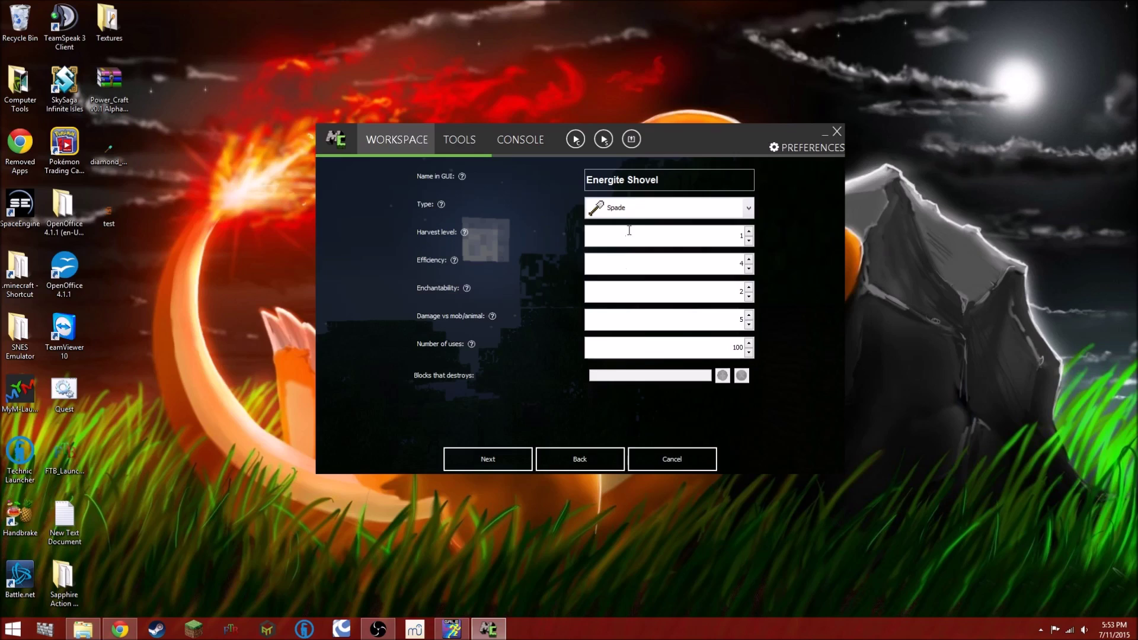
- Set the shovel's harvest level to 4 and adjust its efficiency
left_click_drag(740, 237, 748, 236)
type("4")
left_click_drag(738, 264, 753, 265)
left_click(748, 259)
left_click(749, 260)
left_click(749, 260)
left_click(749, 260)
left_click(749, 267)
left_click(749, 267)
left_click(749, 260)
- Adjust the shovel's enchantability and mob damage, and set its number of uses to 1000
key("Tab")
key("ctrl+a")
left_click(736, 291)
double_click(744, 319)
left_click(742, 321)
double_click(742, 321)
key("Tab")
type("1000")
left_click(722, 324)
left_click(505, 459)
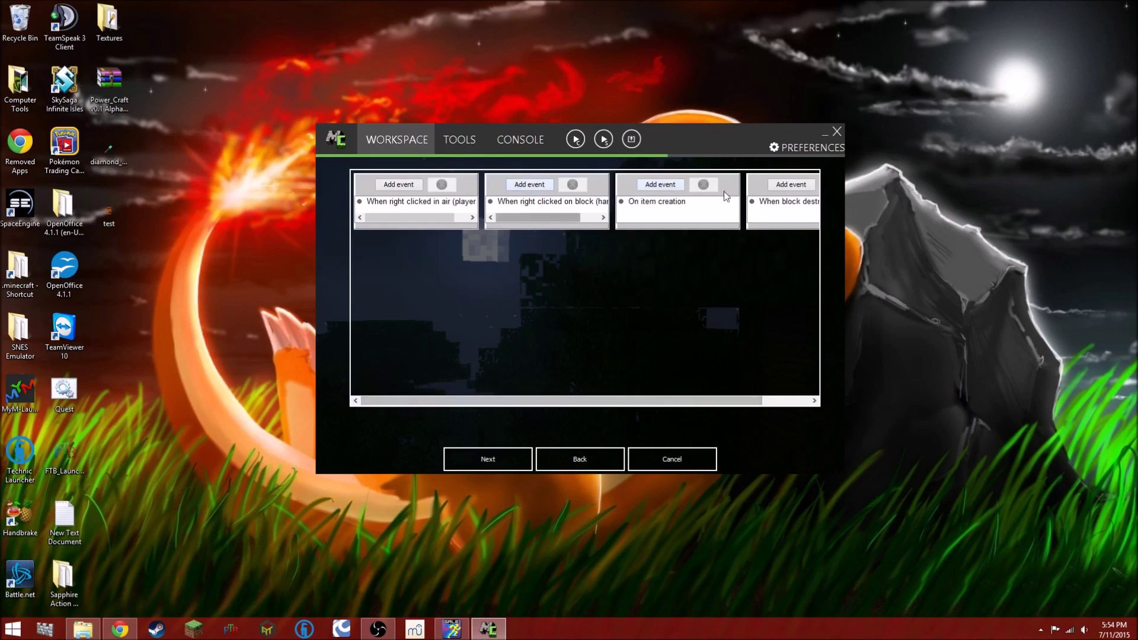
- Look through the tool's event triggers and continue to the recipe page without adding any events
left_click_drag(480, 406, 589, 407)
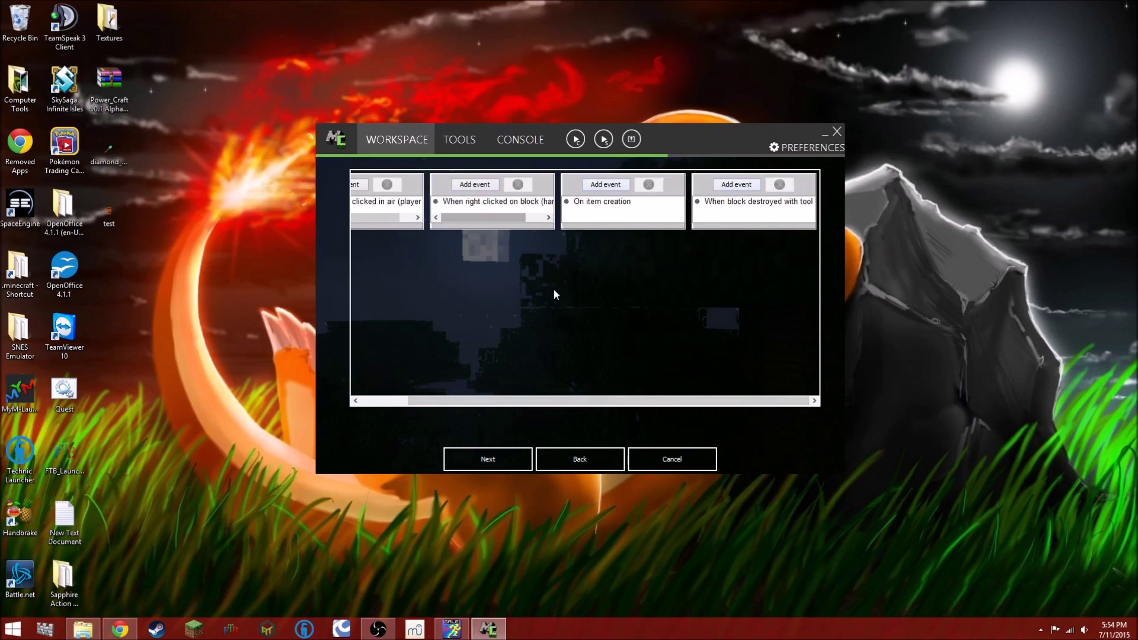
left_click_drag(540, 405, 418, 402)
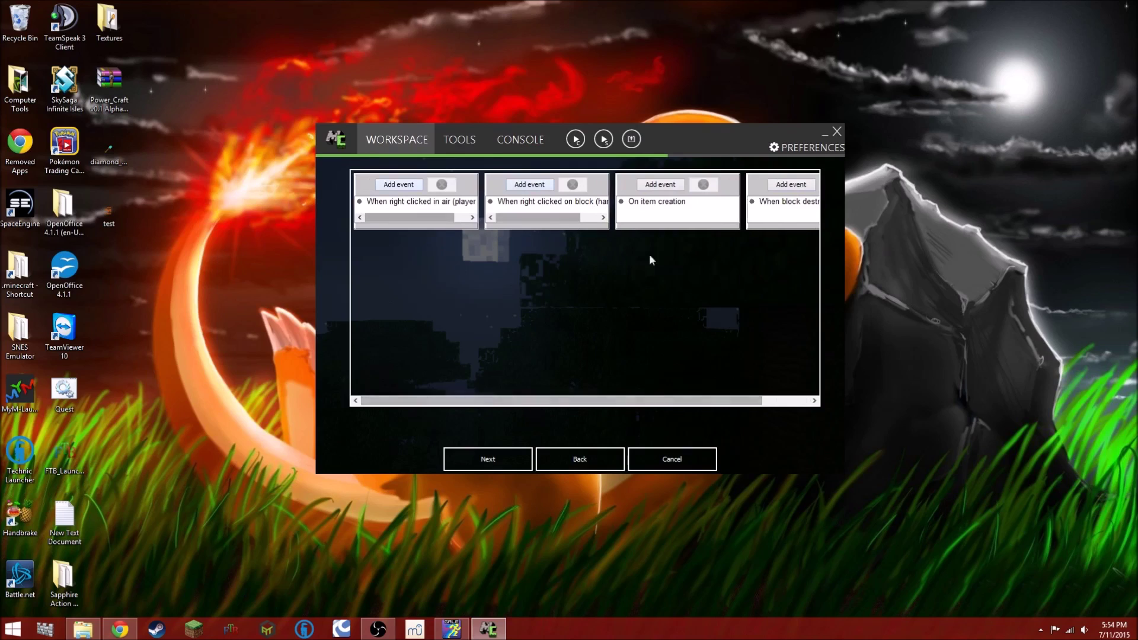
left_click_drag(505, 405, 421, 375)
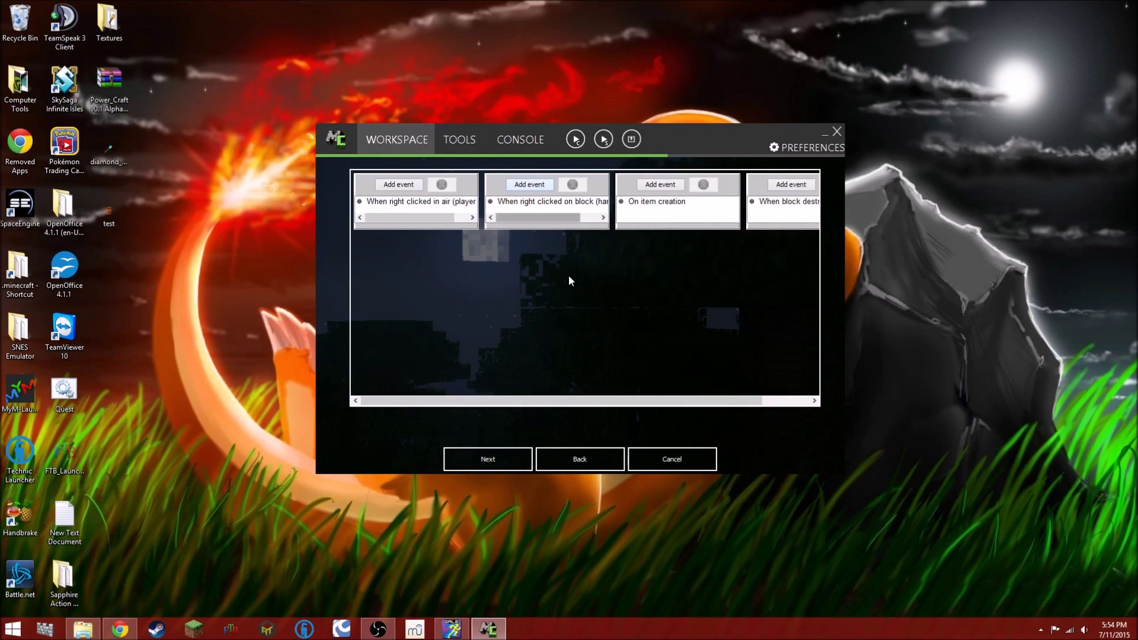
left_click(500, 463)
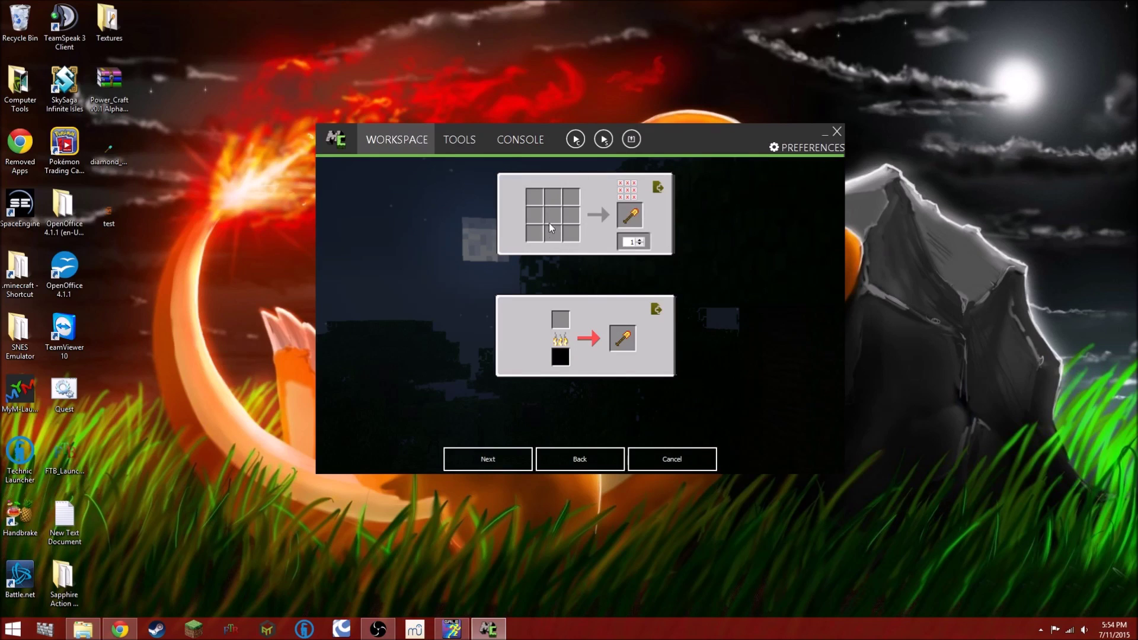
left_click(534, 202)
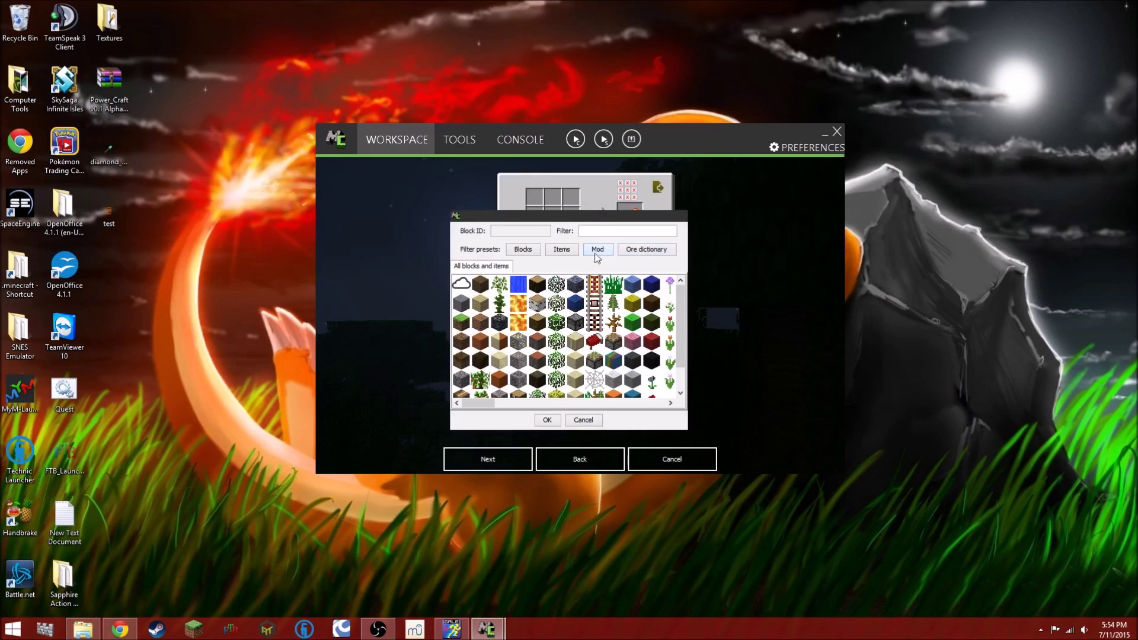
left_click_drag(495, 404, 662, 405)
scroll(661, 405, "down", 1)
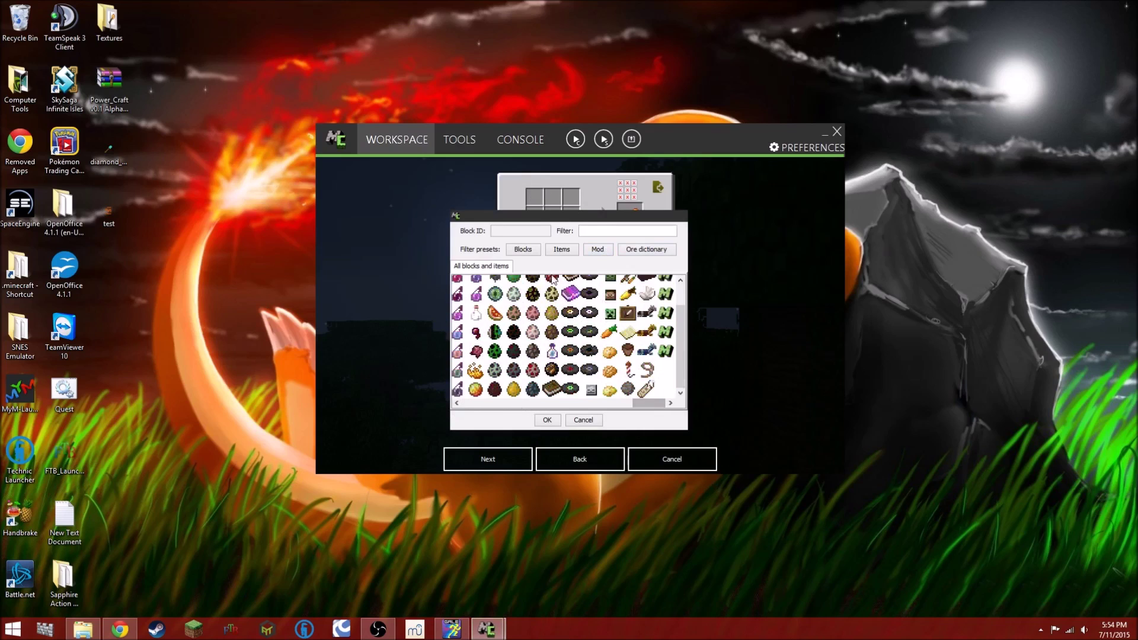
left_click(562, 249)
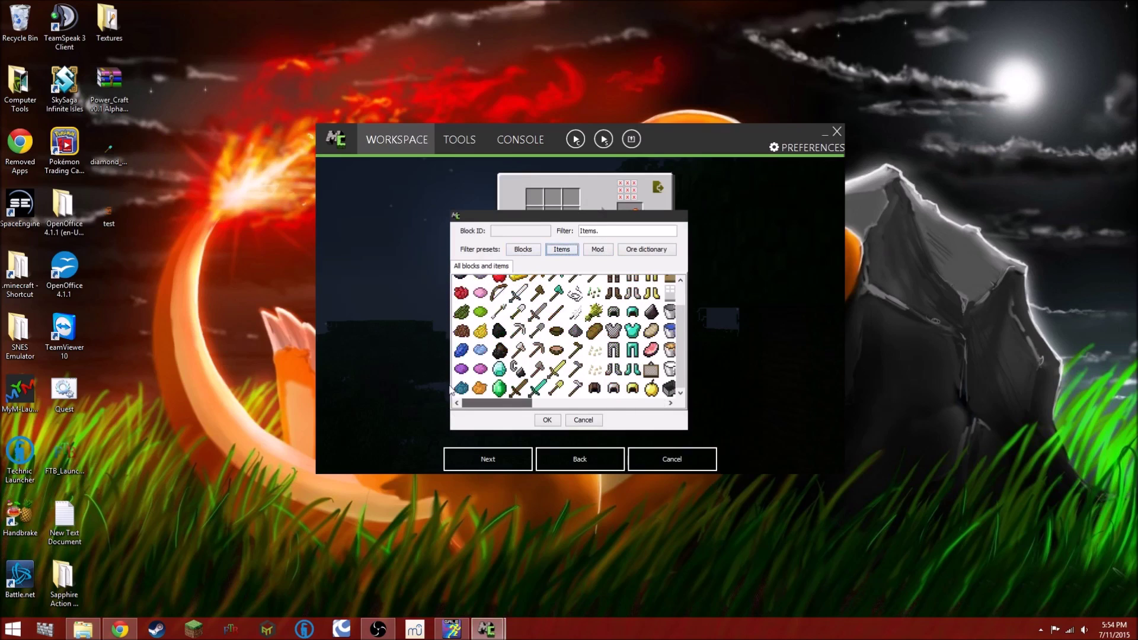
left_click(598, 249)
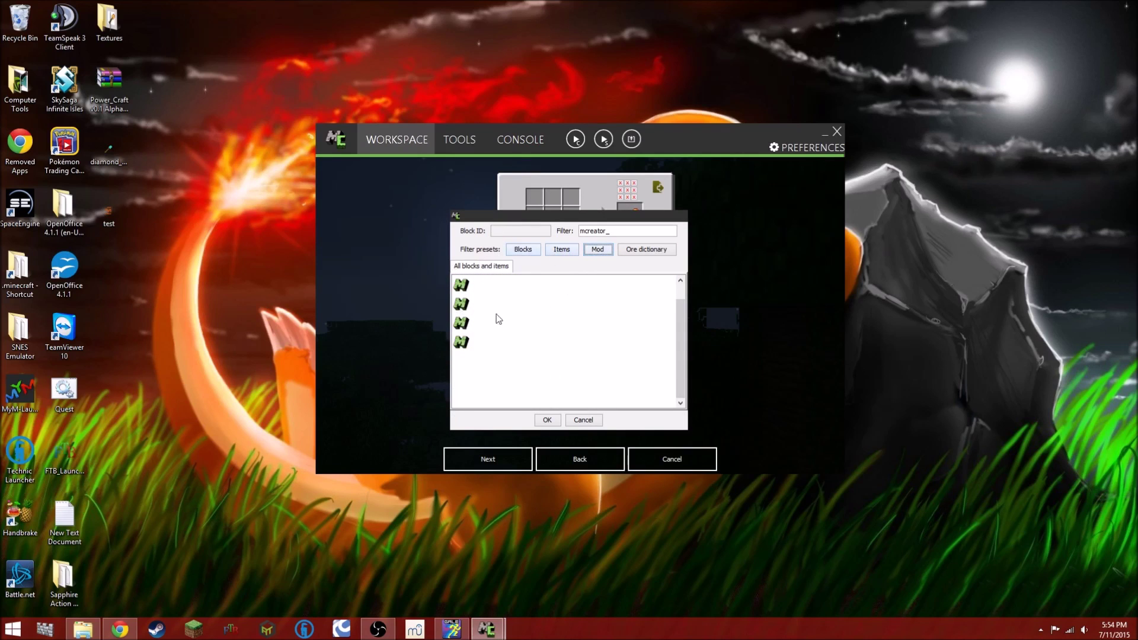
left_click(462, 326)
left_click(462, 309)
left_click(546, 421)
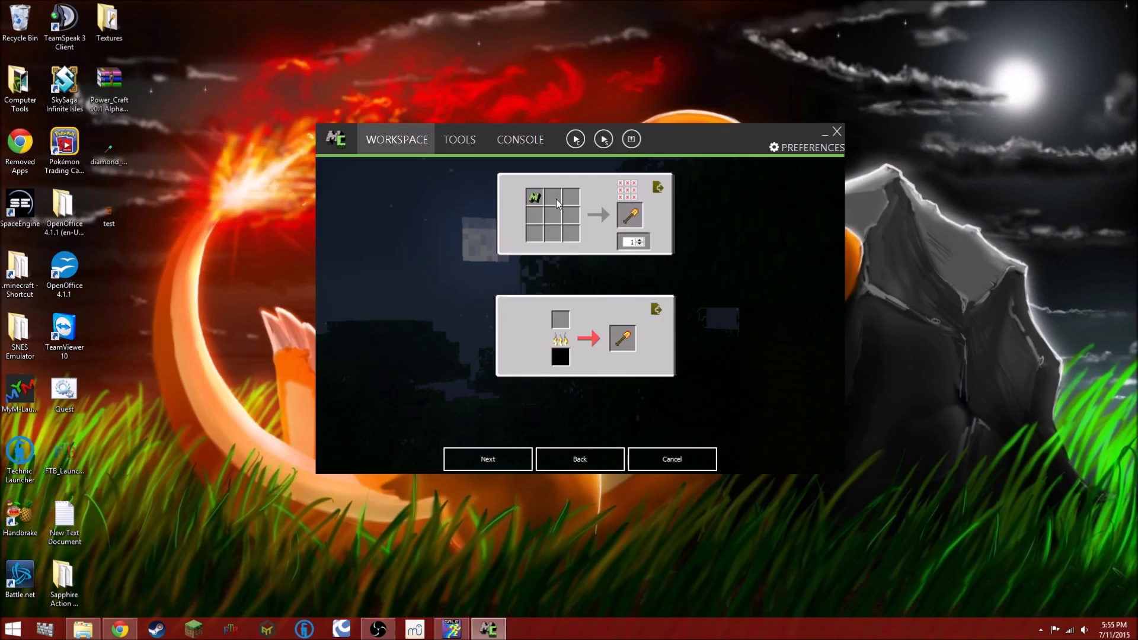
left_click(557, 204)
left_click(599, 249)
left_click(554, 314)
left_click(547, 419)
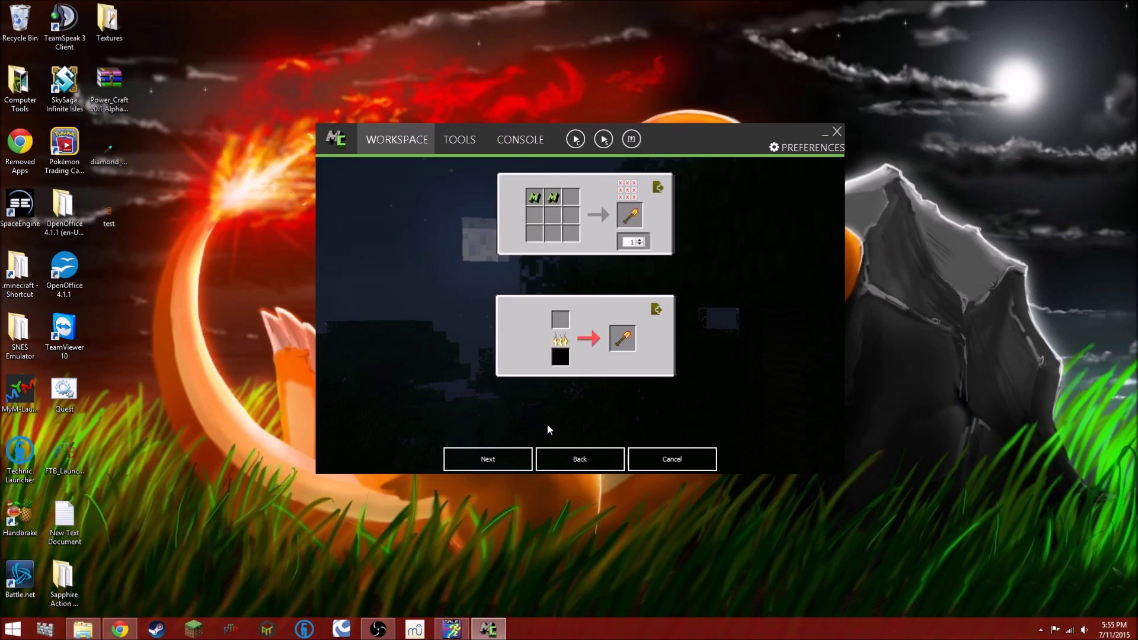
left_click(571, 197)
left_click(598, 249)
left_click(467, 308)
left_click(547, 420)
left_click(577, 196)
left_click(584, 419)
left_click(627, 183)
left_click(633, 183)
left_click(621, 183)
- Place the mod's EnergiteGem in the top-middle slot of the shovel's crafting recipe
left_click(553, 199)
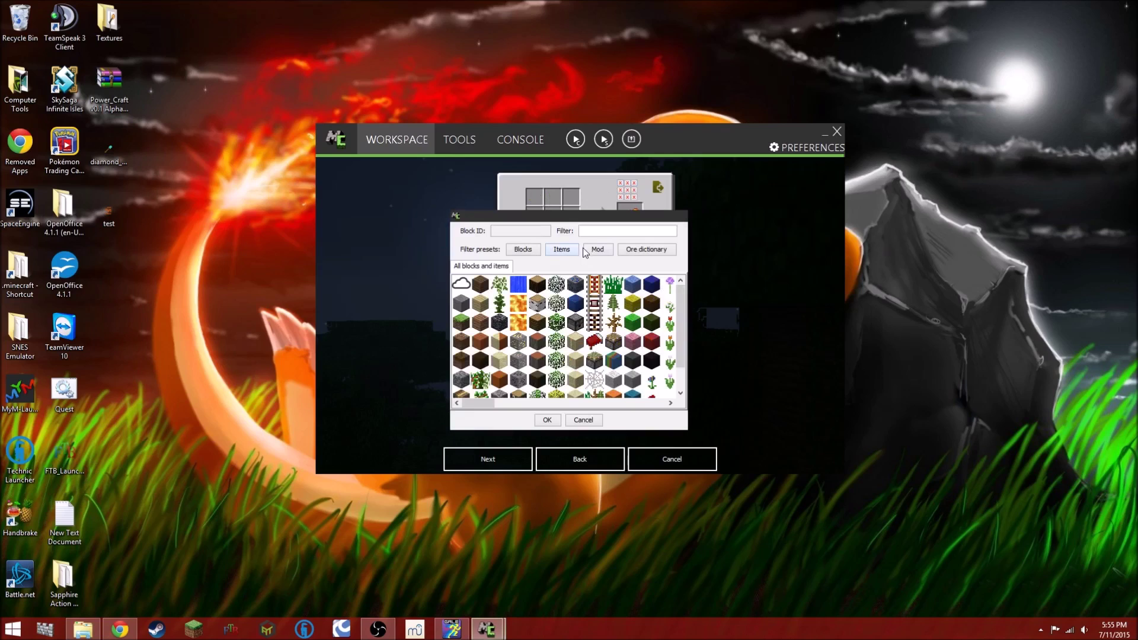
left_click(585, 252)
left_click(462, 304)
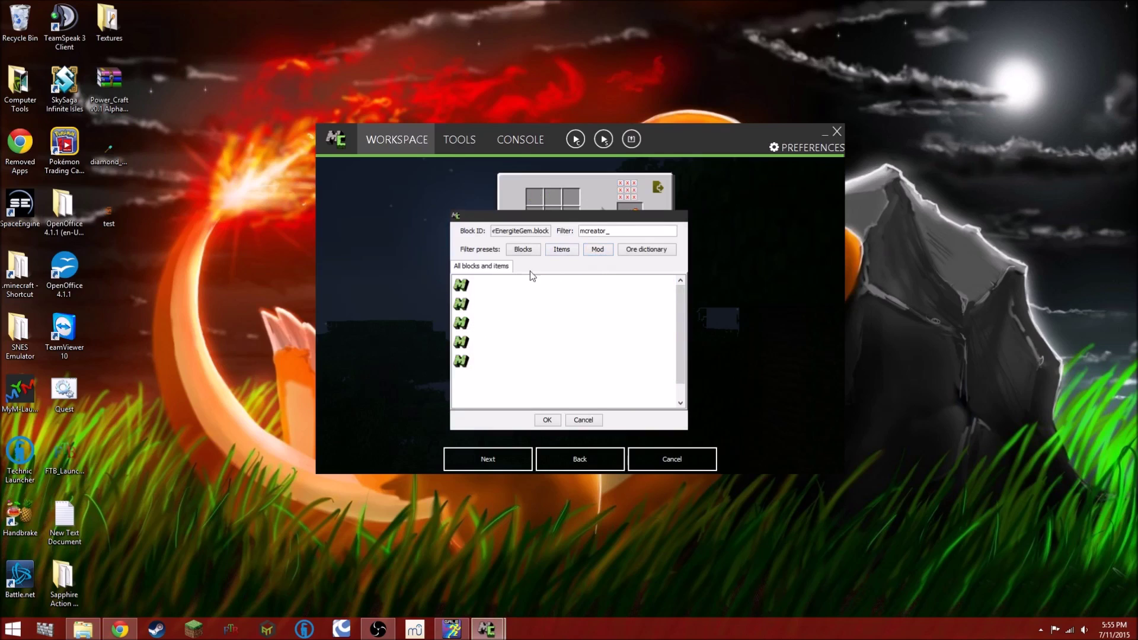
left_click(547, 420)
- Place sticks in the centre and bottom-middle slots of the crafting recipe and finish the EnergiteShovel element
left_click(557, 216)
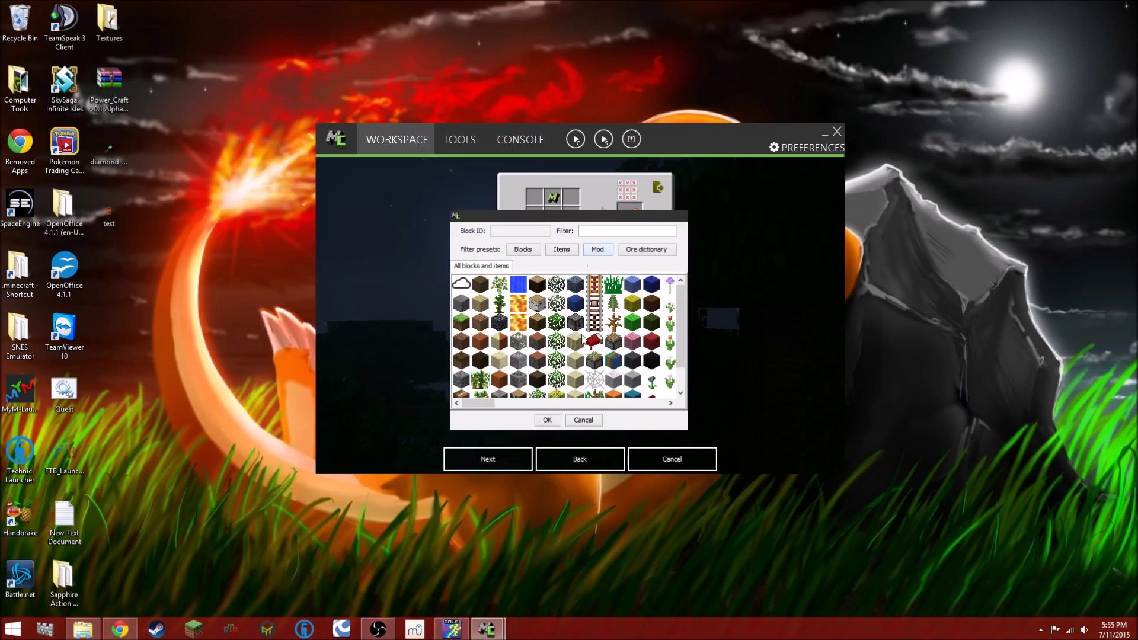
type("stic")
left_click(461, 304)
left_click(547, 420)
left_click(549, 237)
type("sti")
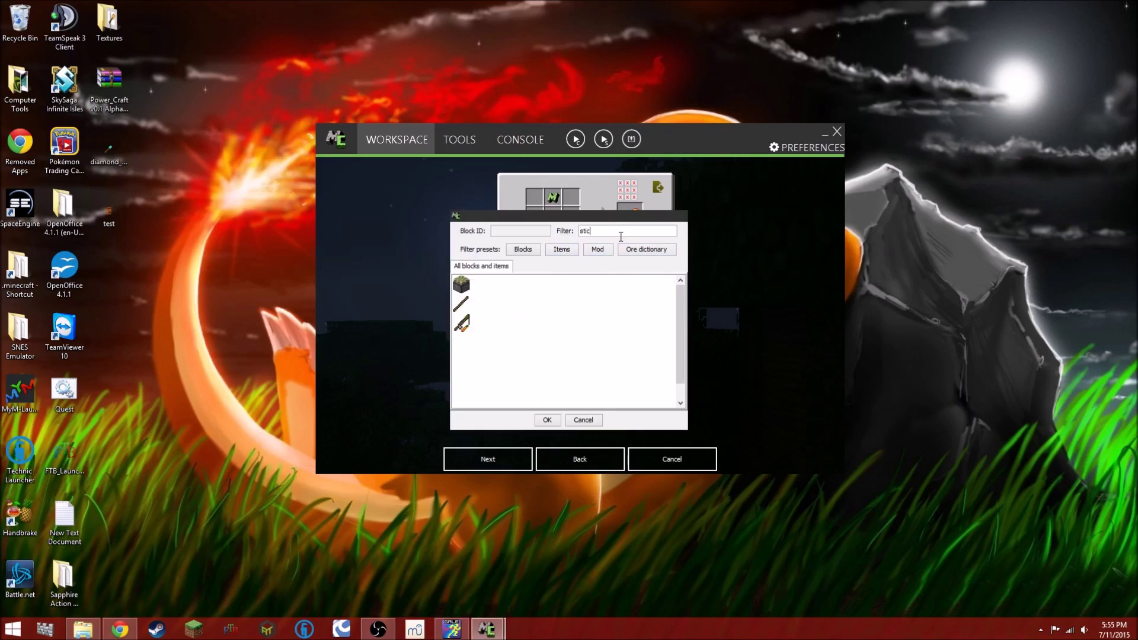
left_click(458, 305)
left_click(547, 420)
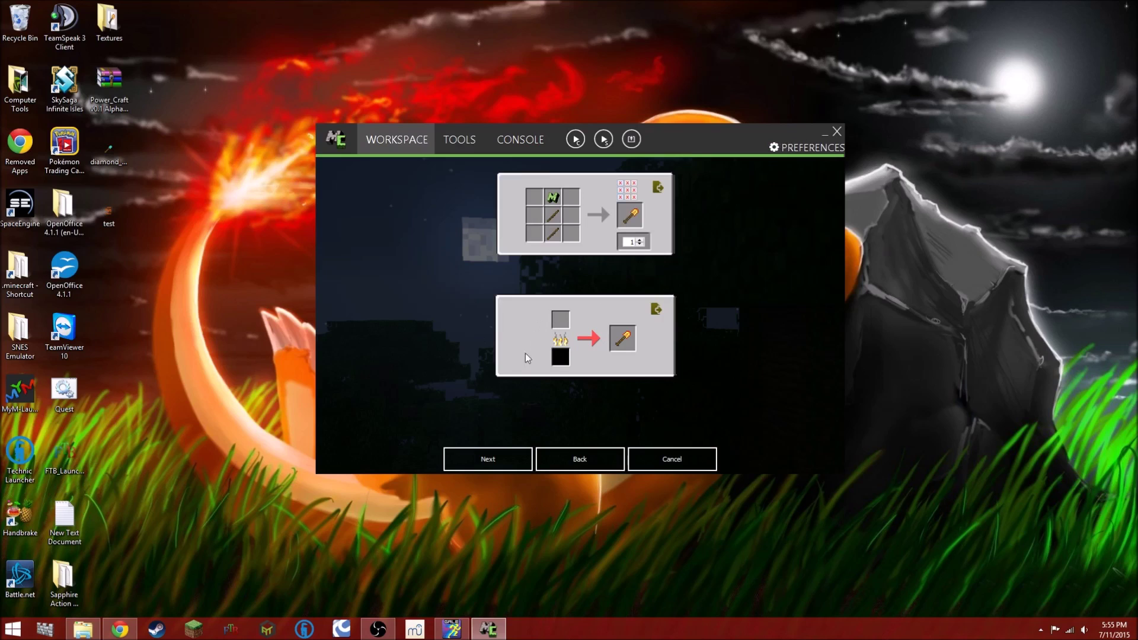
left_click(502, 457)
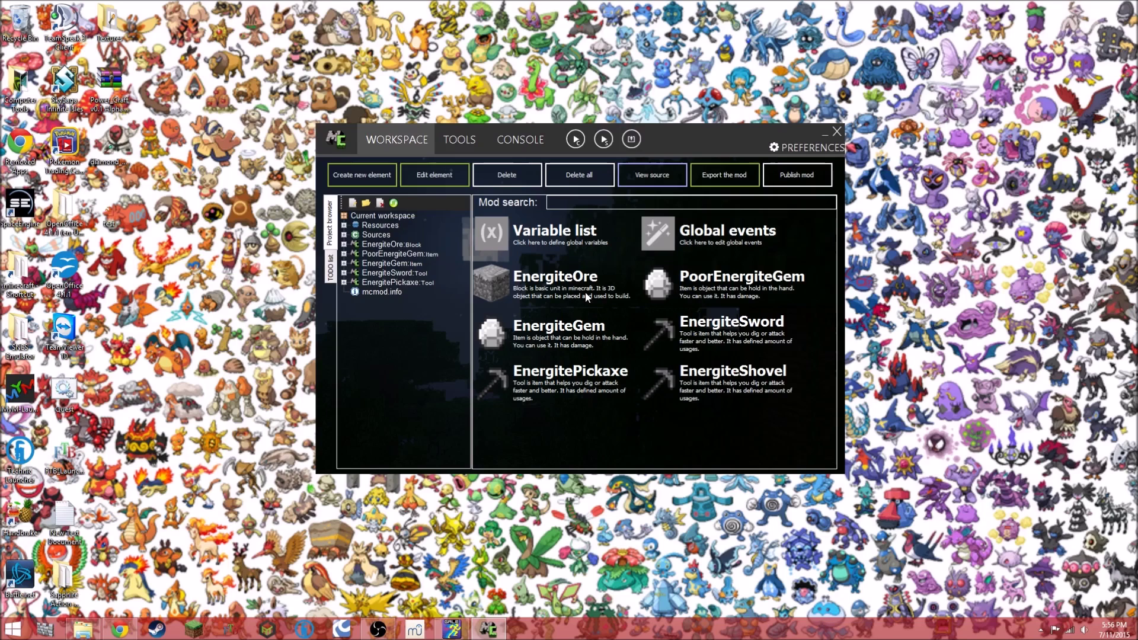
- Open the EnergiteOre block for editing and review its textures, basic properties and material choices
left_click(526, 282)
double_click(526, 283)
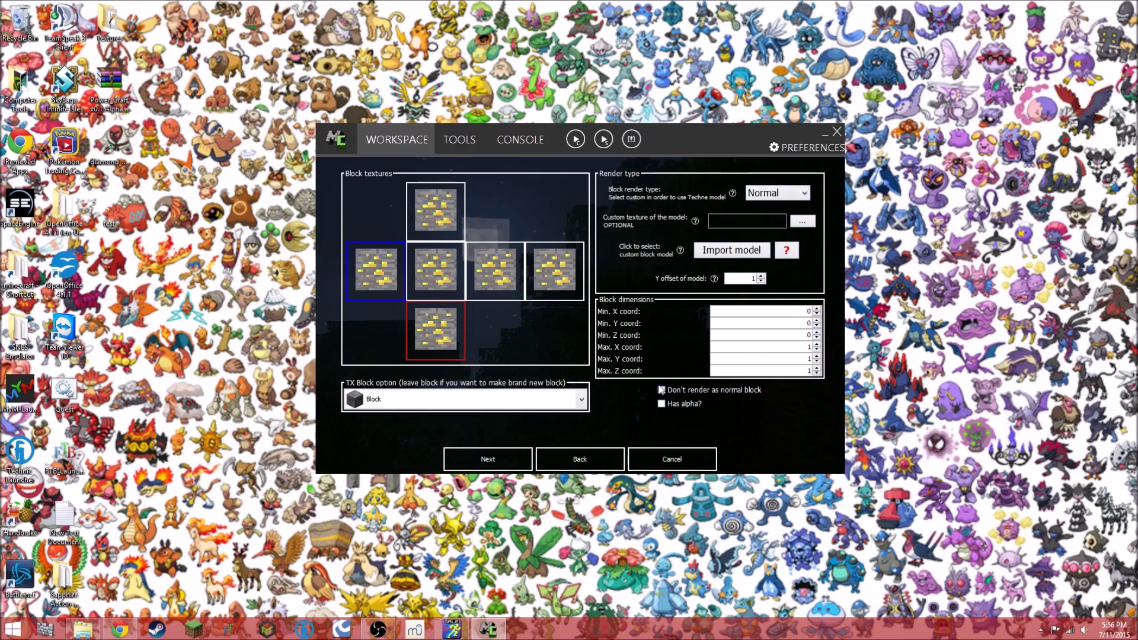
left_click(517, 465)
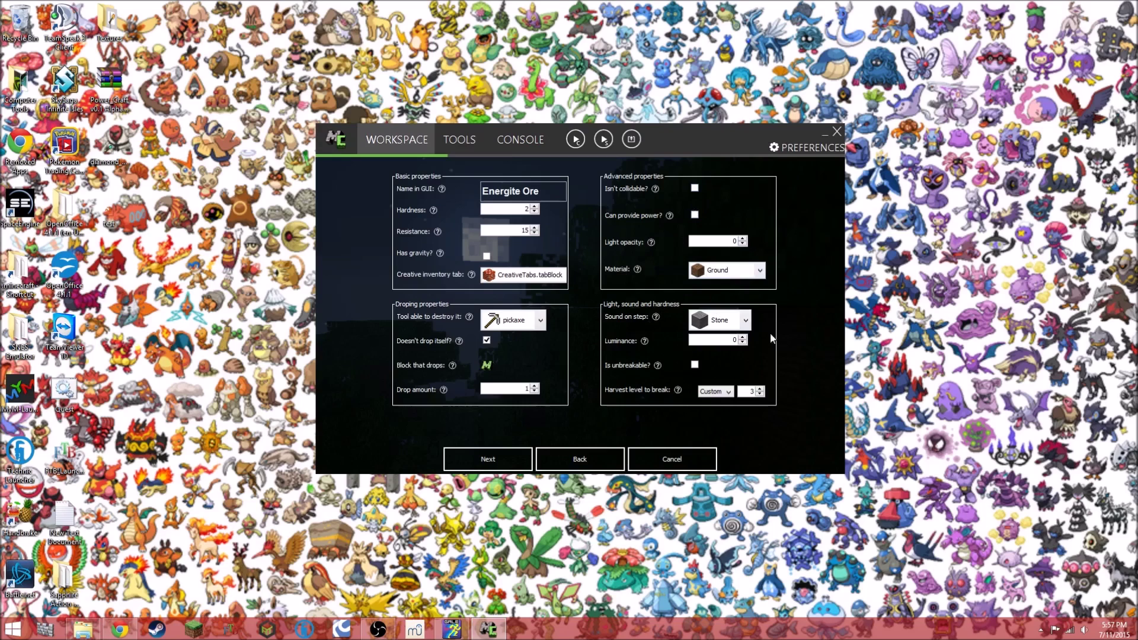
left_click(741, 270)
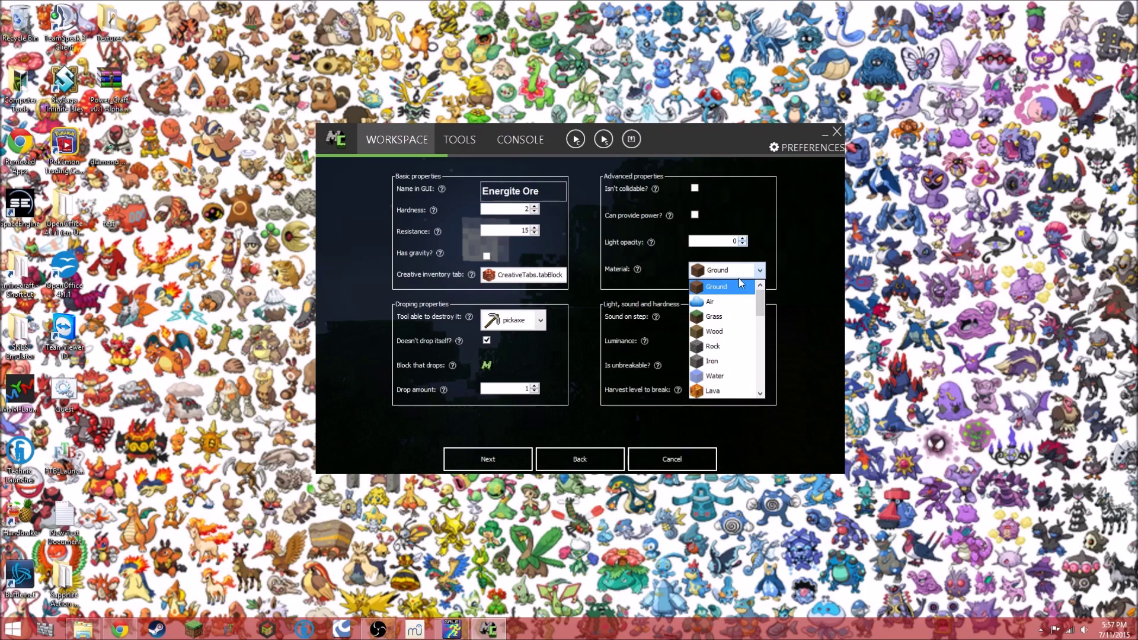
left_click(727, 287)
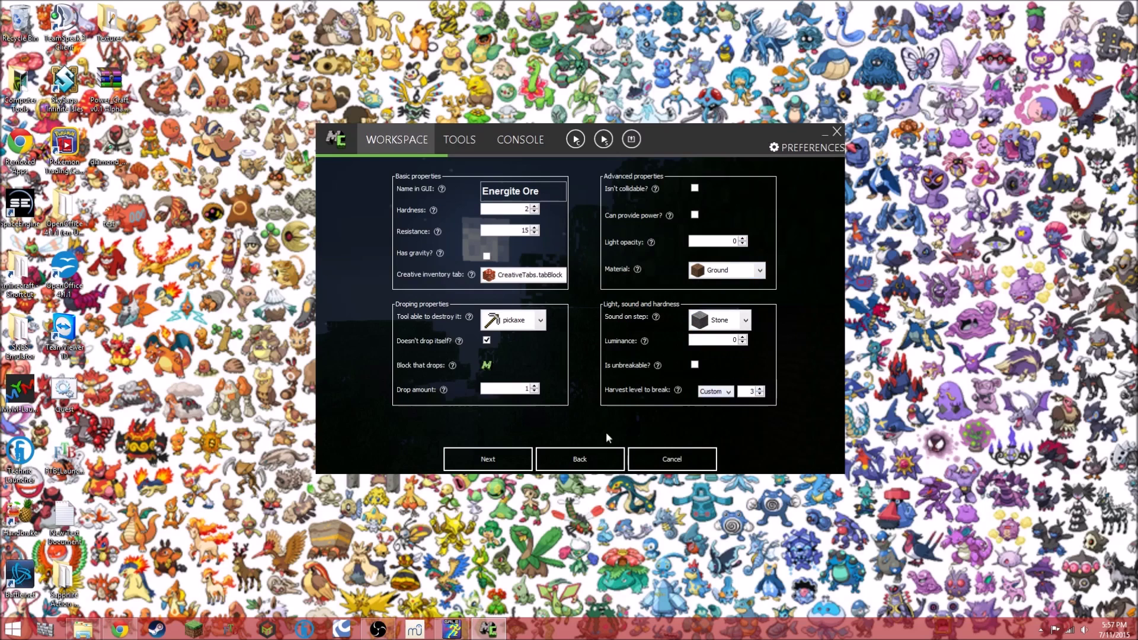
left_click(507, 463)
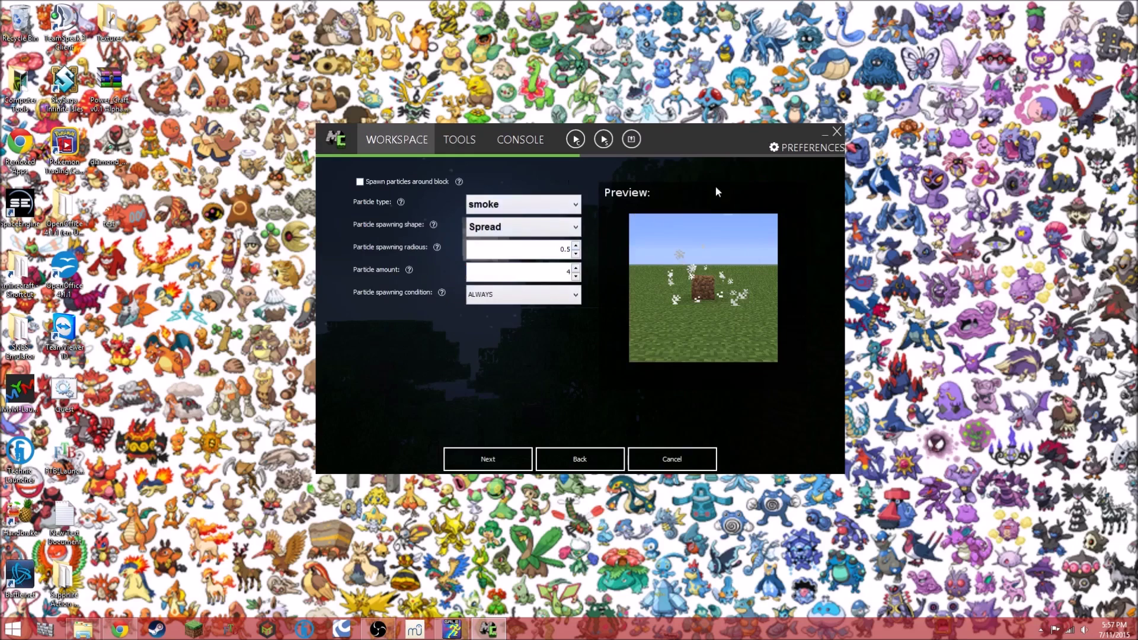
- Look through the ore block's particle settings and its full set of event triggers without adding any events
left_click(520, 466)
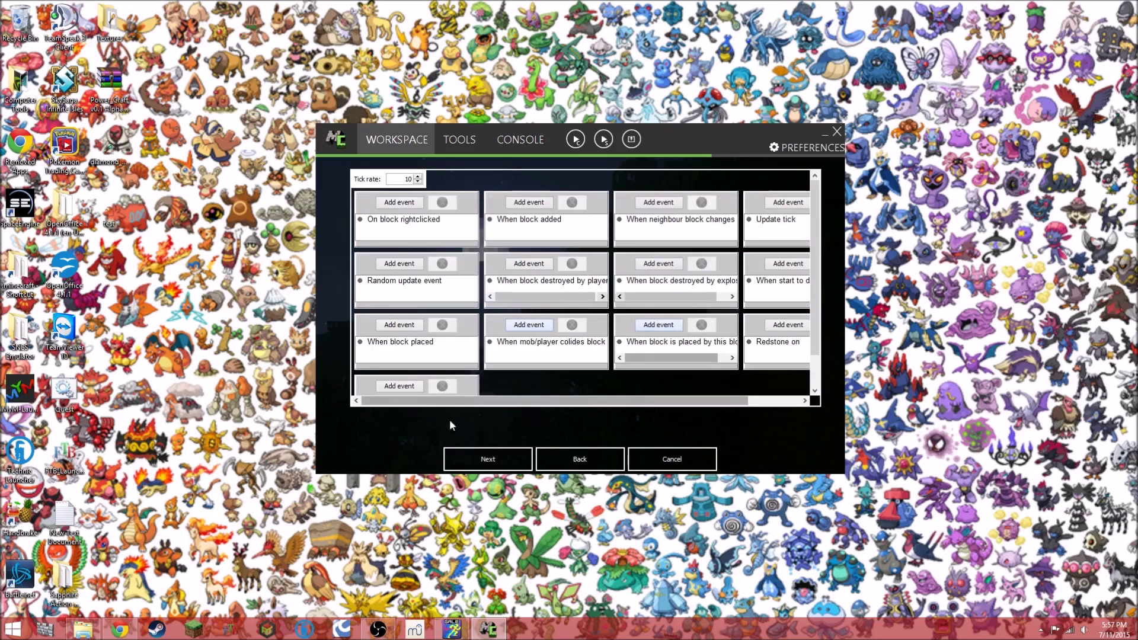
left_click_drag(498, 402, 549, 395)
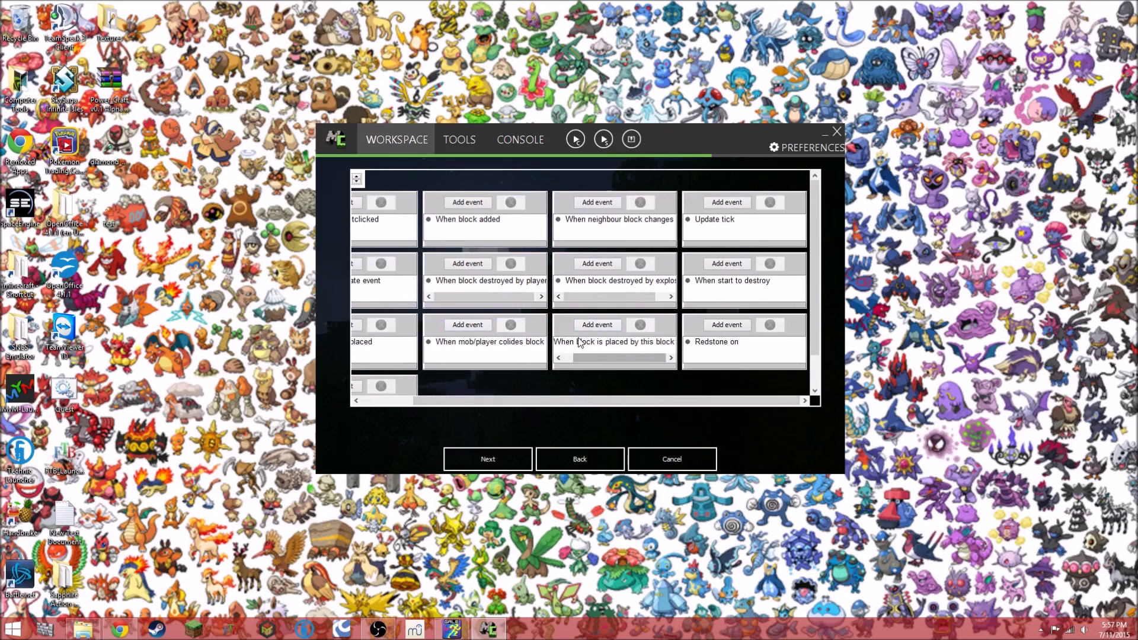
left_click_drag(589, 406, 472, 390)
scroll(529, 382, "down", 3)
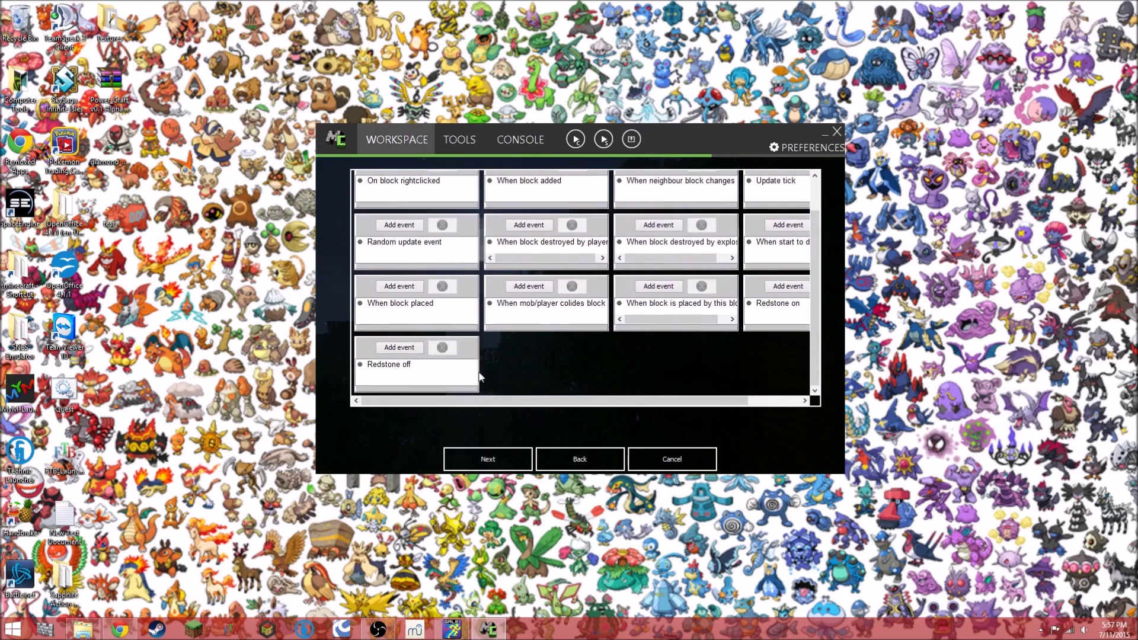
scroll(580, 356, "up", 3)
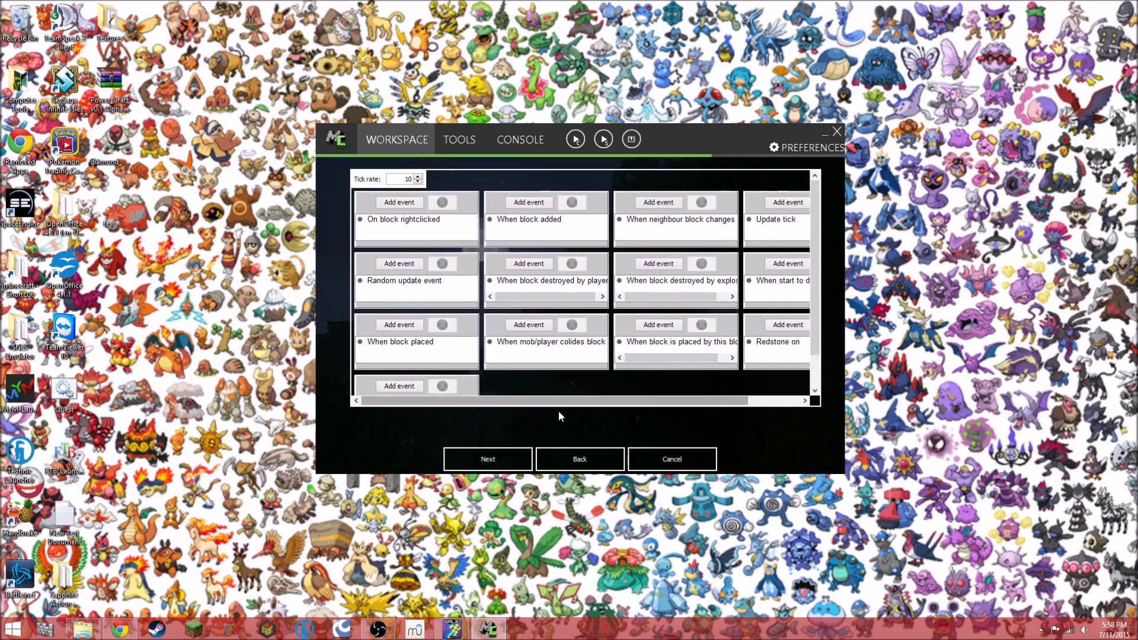
left_click_drag(560, 401, 825, 366)
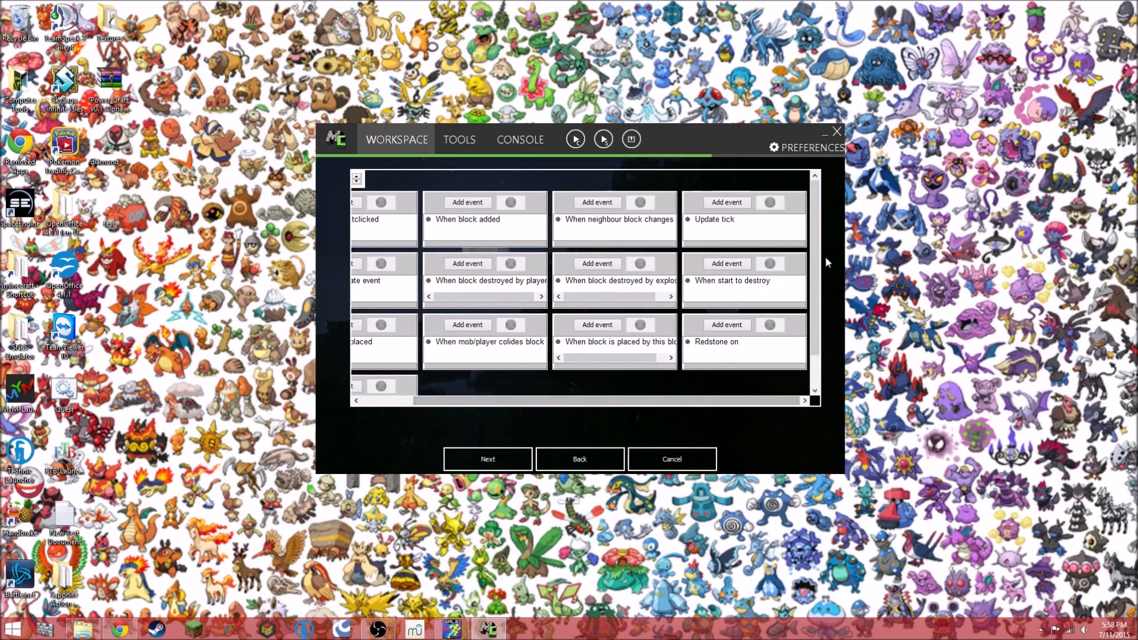
scroll(693, 379, "down", 1)
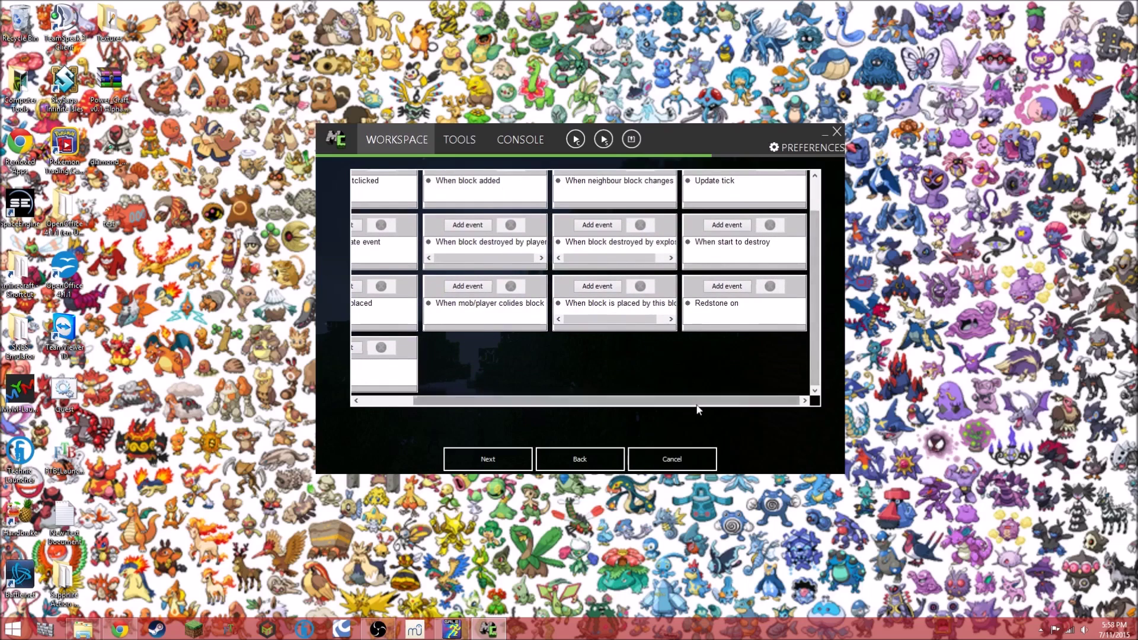
left_click_drag(693, 400, 640, 401)
- Review the ore's recipe and world generation settings, and finish the EnergiteOre element
left_click(482, 462)
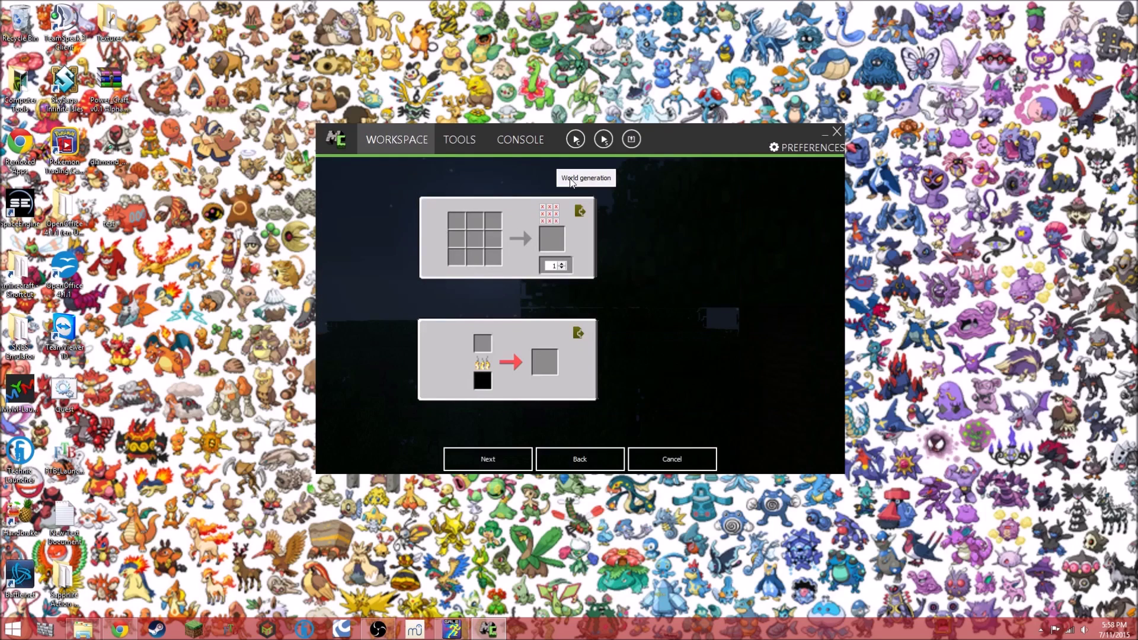
left_click(572, 182)
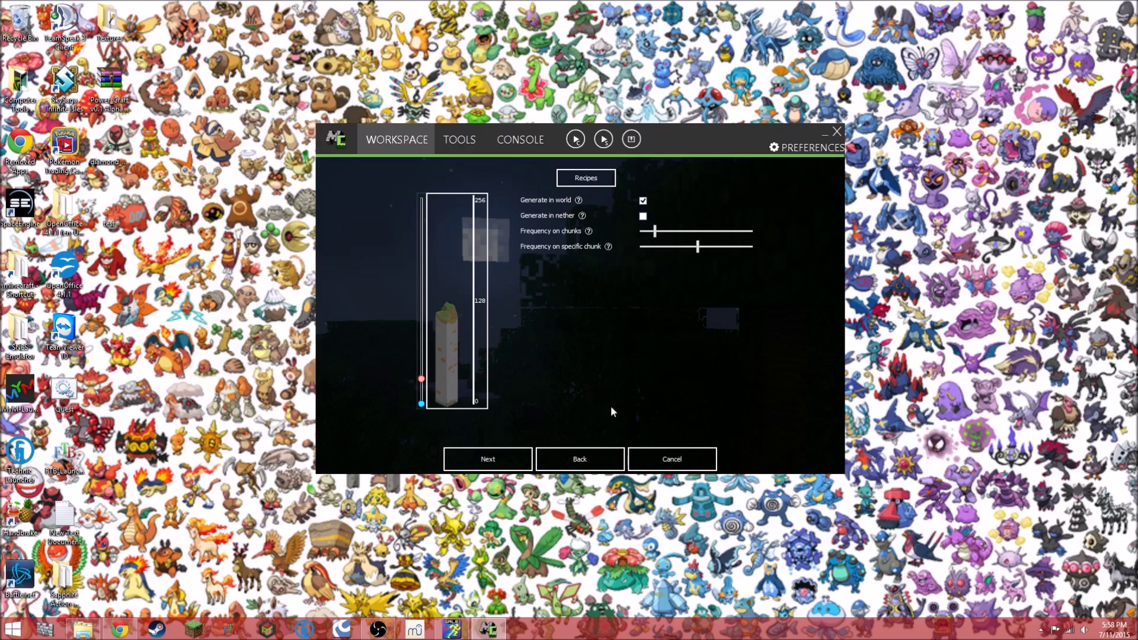
left_click(514, 468)
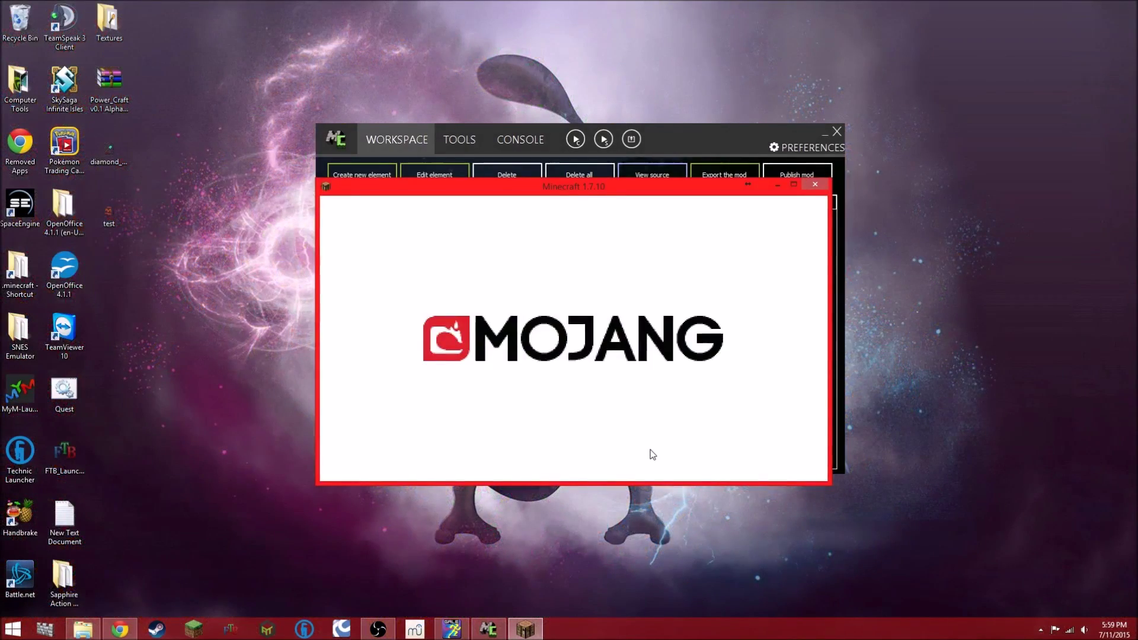
- Switch to Minecraft in a maximised window, check its list of loaded mods and return to the title screen
left_click(794, 184)
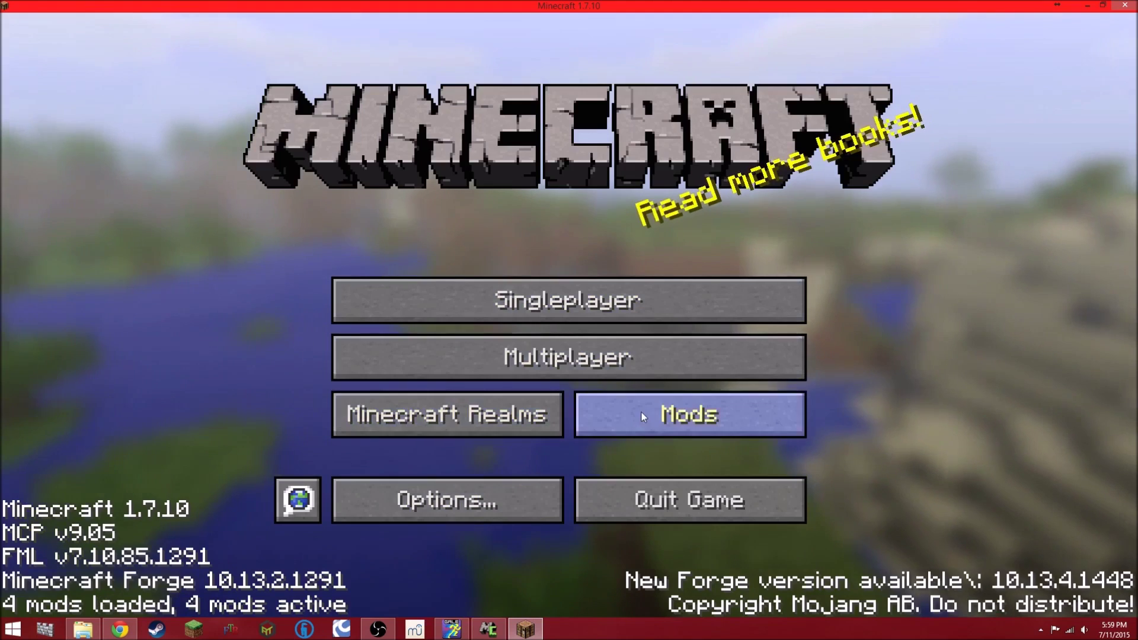
left_click(588, 411)
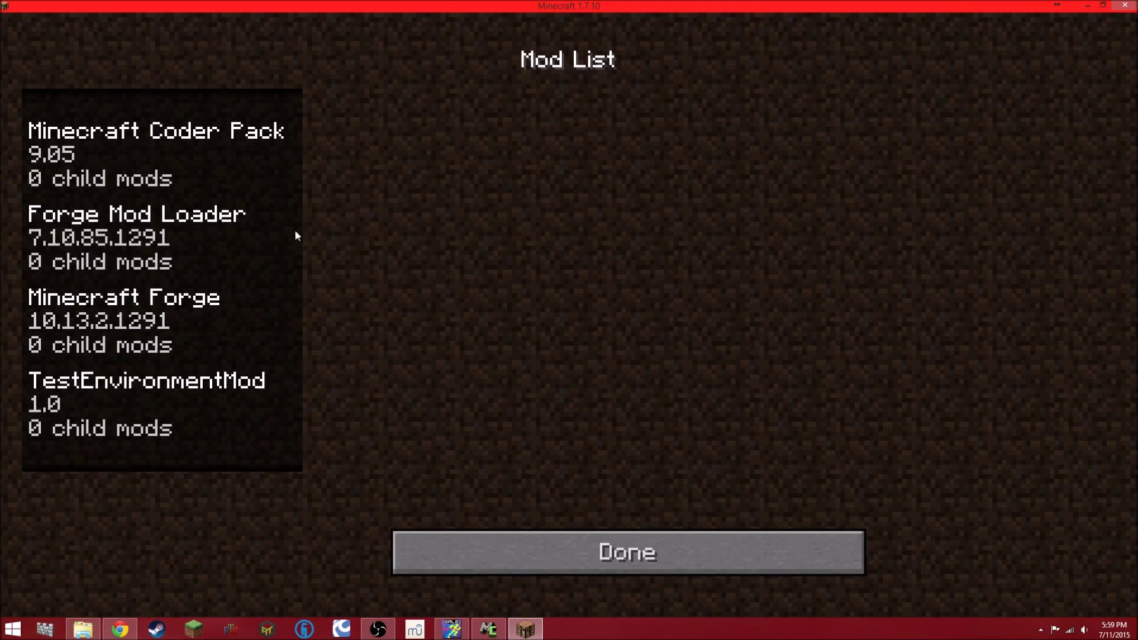
left_click(553, 544)
left_click(553, 293)
left_click(792, 572)
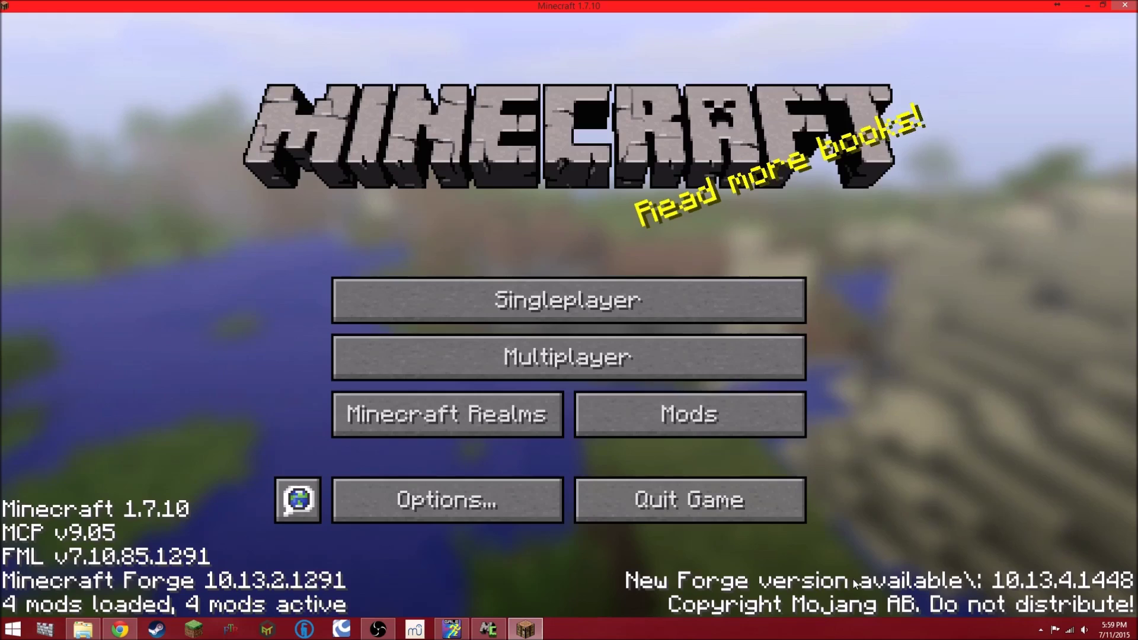
- Check the game's Music & Sound options and return to the title screen
left_click(537, 507)
left_click(463, 287)
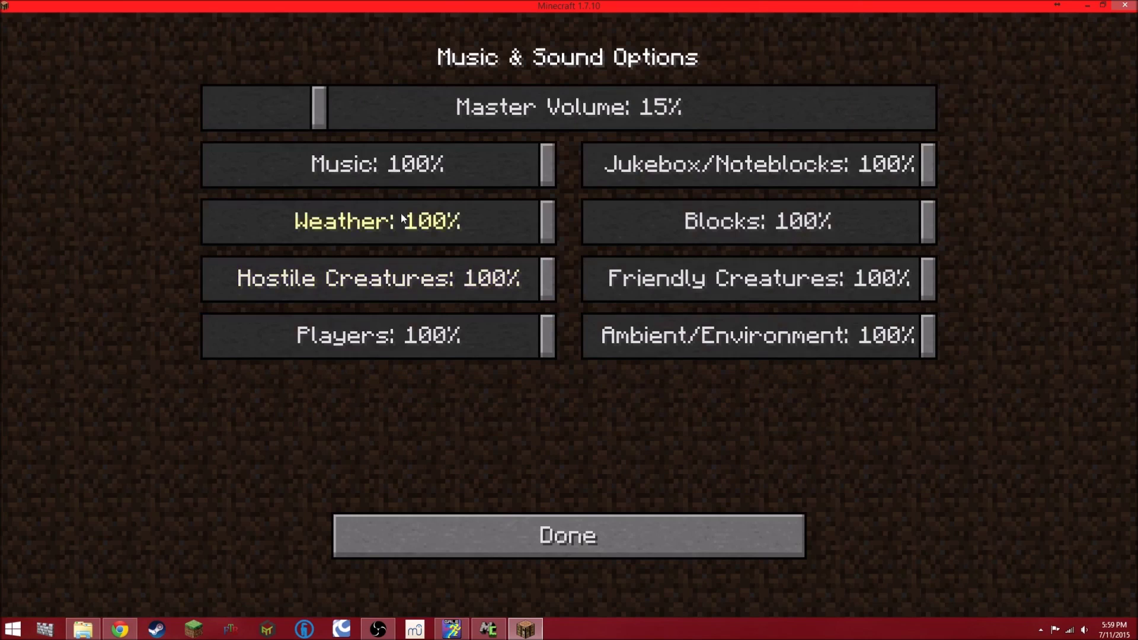
left_click(676, 534)
left_click(676, 535)
- Load the singleplayer world Test and inspect the enchanted Energite Pickaxe in the inventory
left_click(551, 297)
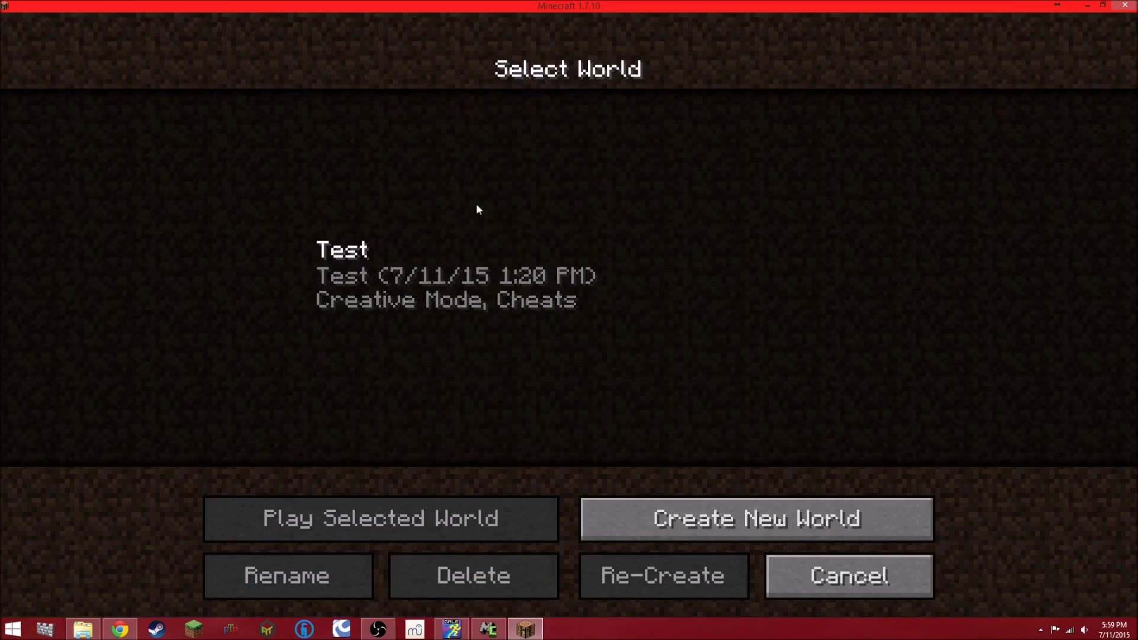
left_click(419, 515)
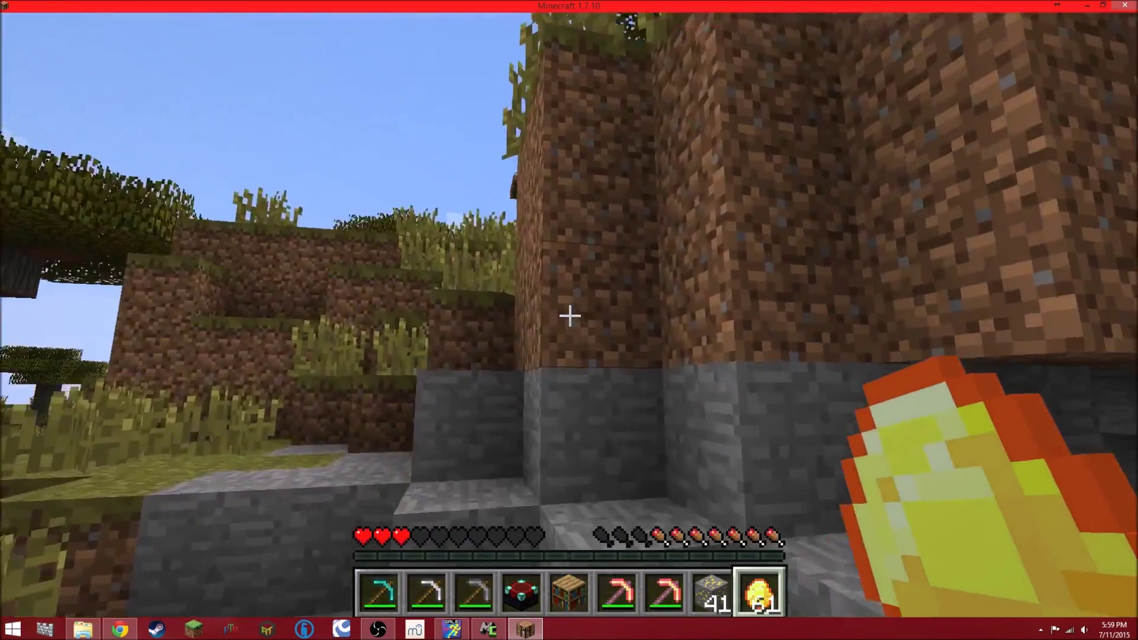
scroll(569, 316, "up", 2)
key("e")
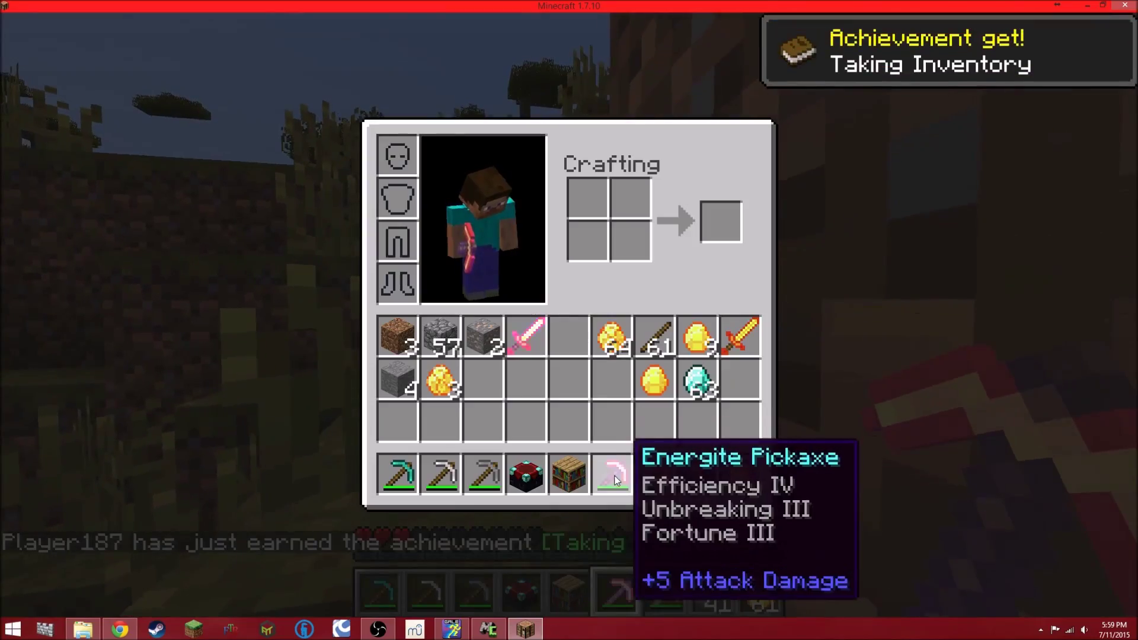
key("e")
scroll(569, 316, "up", 1)
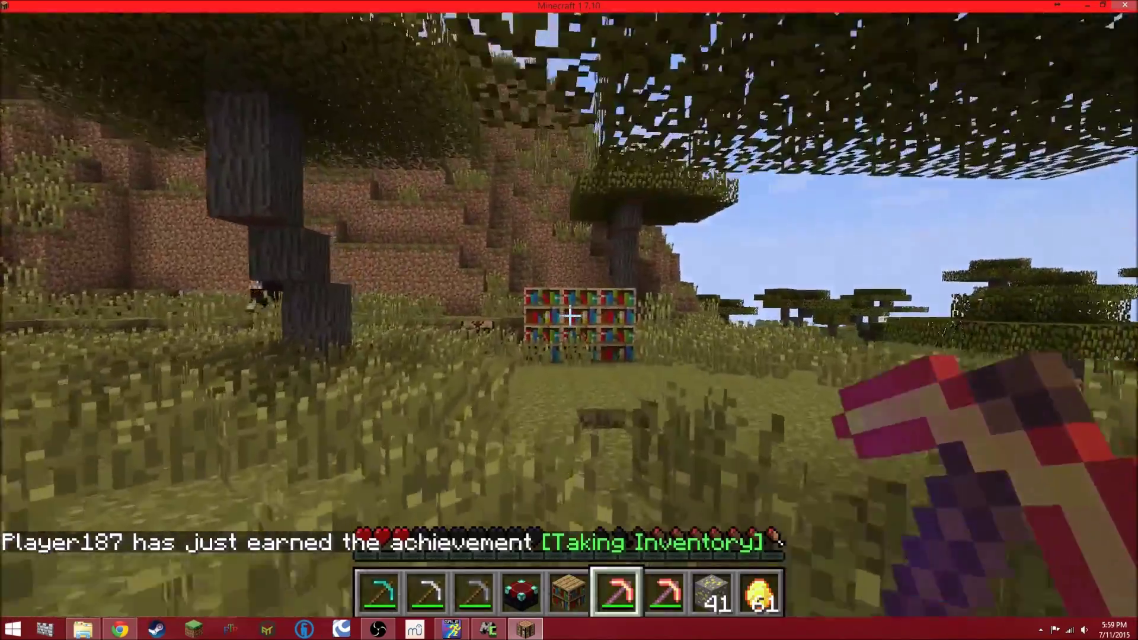
- Walk to the crafting table beside the bookshelves and place sticks in its centre and bottom-middle slots
key("w")
key("1")
key("w")
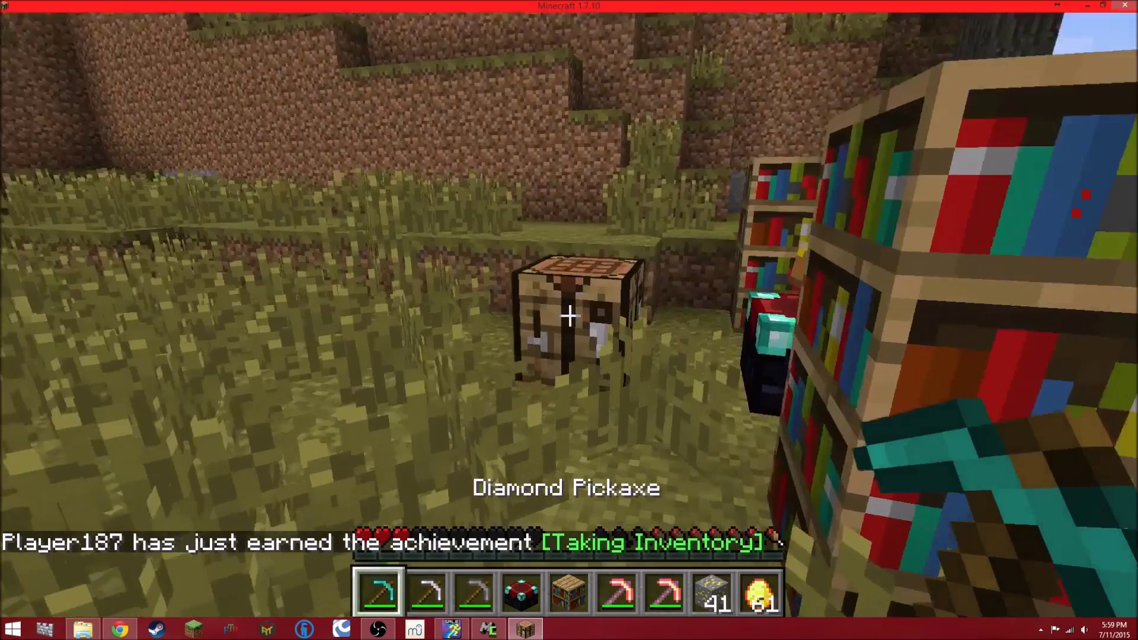
right_click(569, 318)
left_click(655, 336)
left_click(508, 264)
left_click(655, 335)
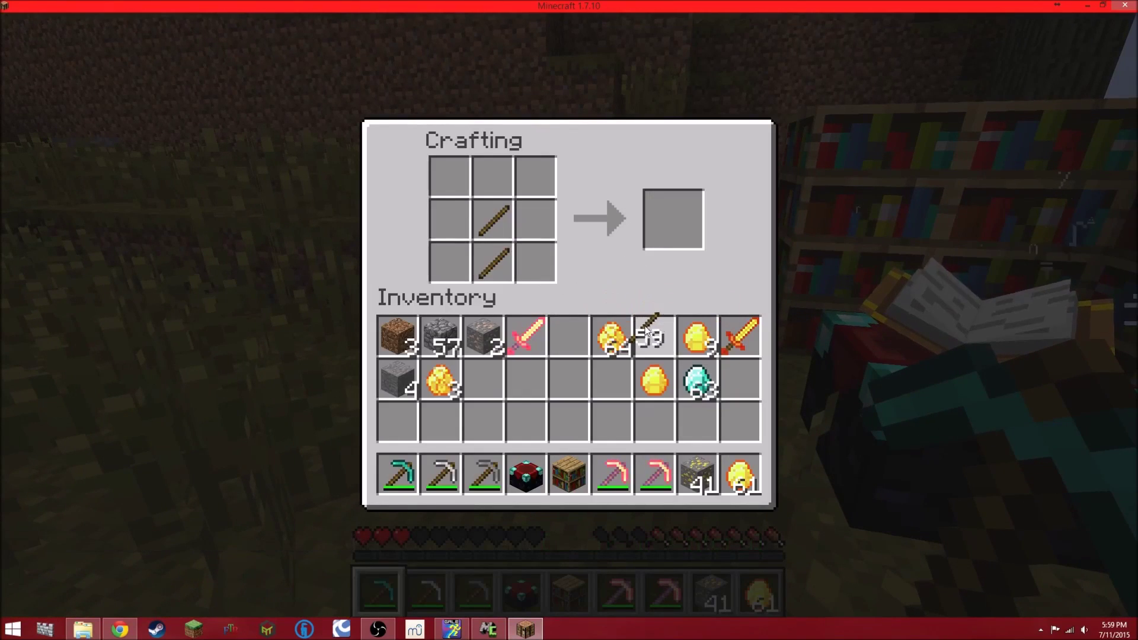
- Try to complete the shovel recipe with an Energite Gem in the top-middle slot
left_click(656, 380)
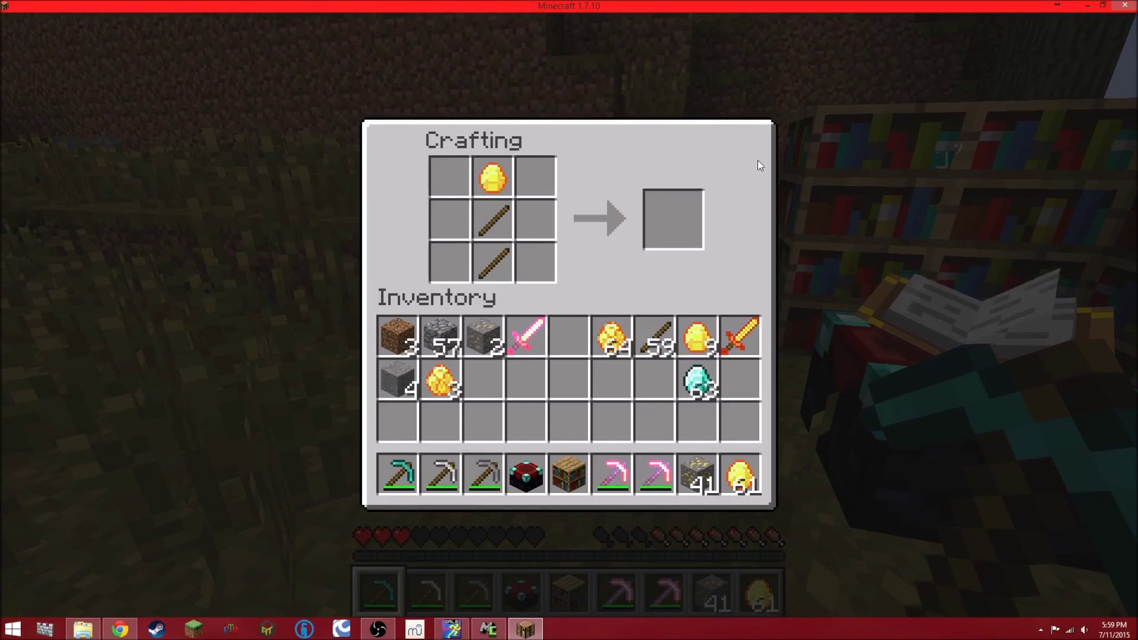
left_click(482, 193)
left_click(568, 335)
- Place one Poor Energite Gem in the top-middle crafting slot and move the crafted Energite Shovel to the inventory
left_click(611, 335)
right_click(492, 178)
left_click(629, 331)
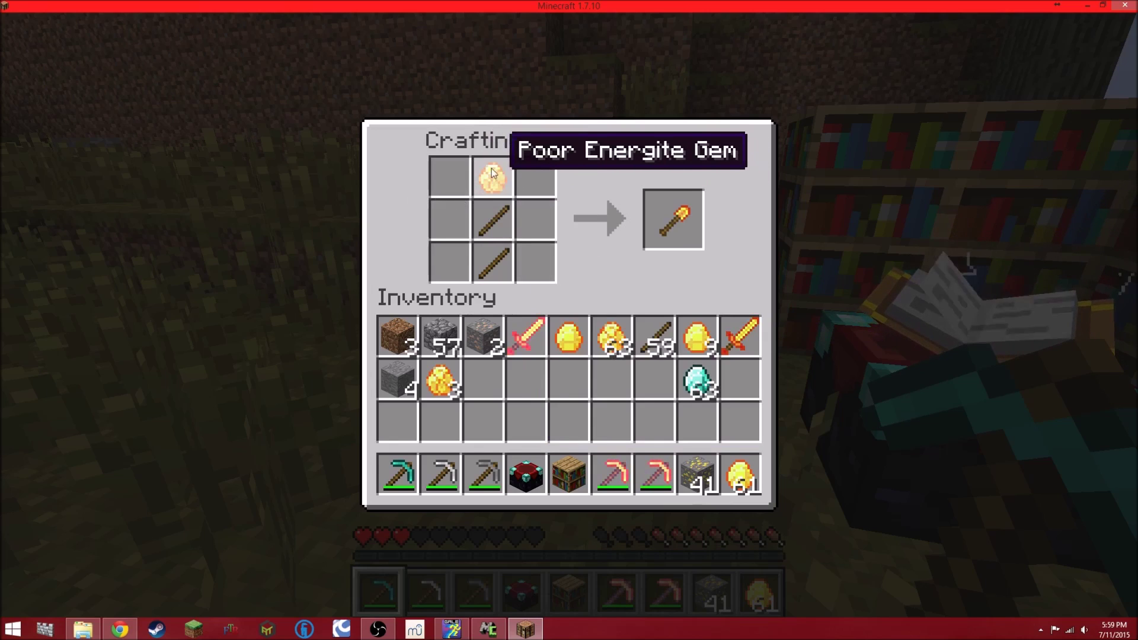
left_click(686, 218)
left_click(658, 382)
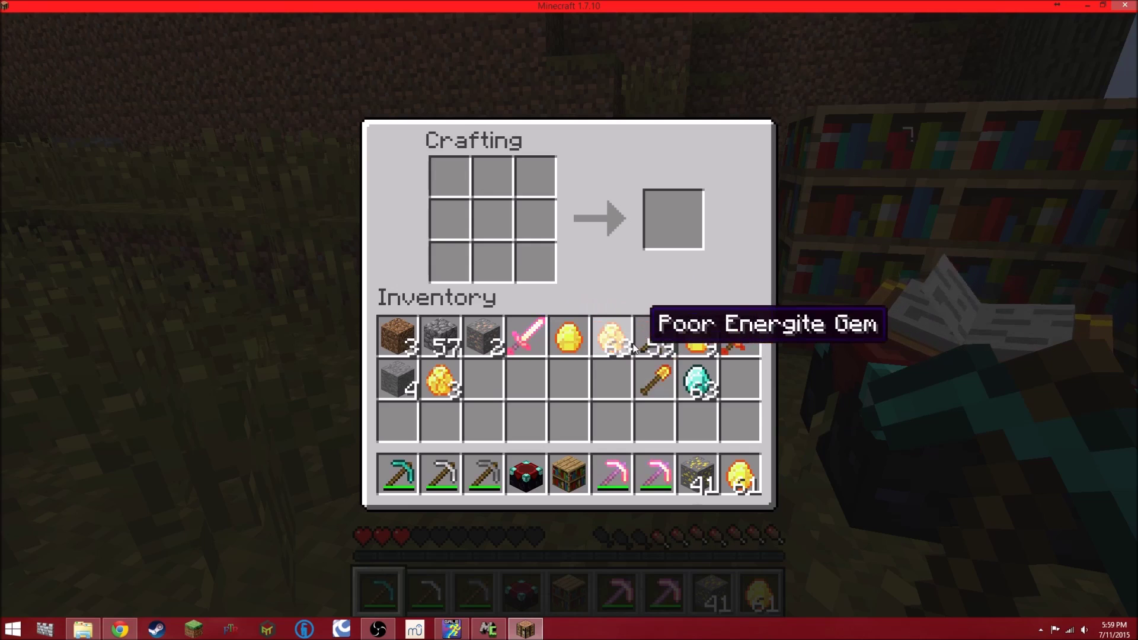
- Craft an Energite Gem from eight Poor Energite Gems surrounding one diamond
left_click(634, 347)
mouse_move(535, 261)
left_mouse_down()
mouse_move(460, 177)
mouse_move(492, 270)
left_mouse_up()
left_click(611, 336)
left_click(698, 382)
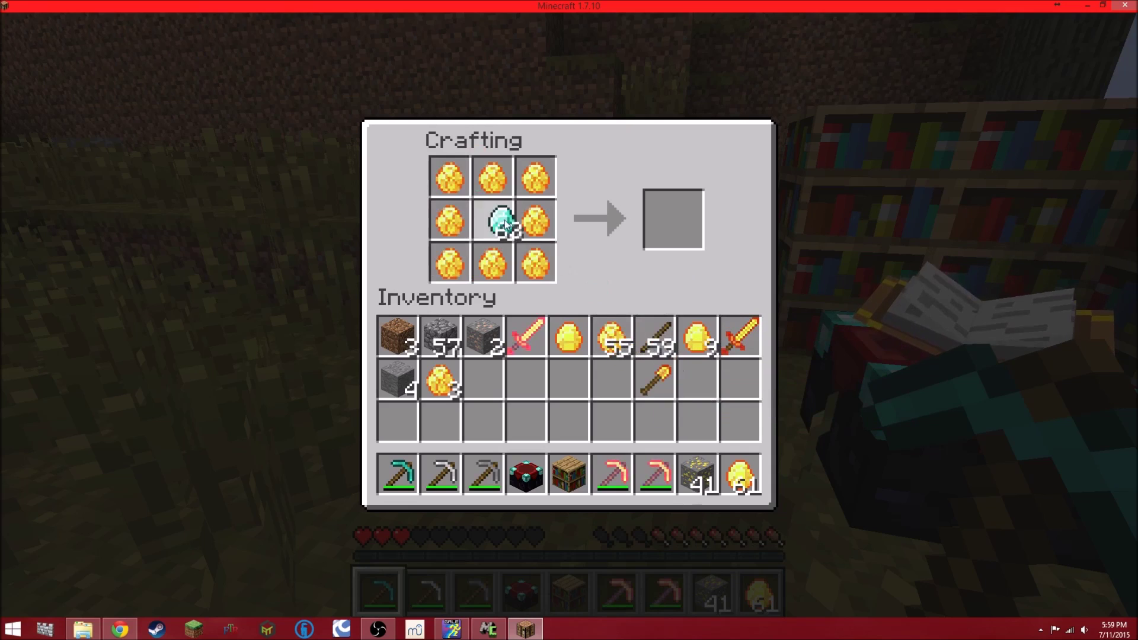
right_click(492, 220)
left_click(697, 382)
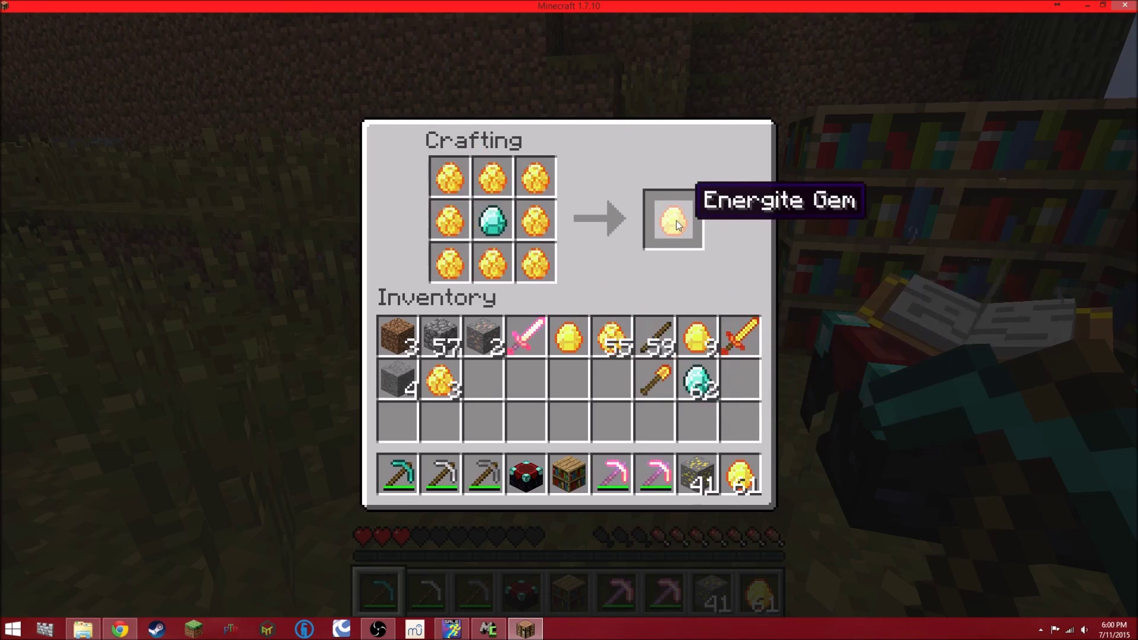
left_click(677, 224, "shift")
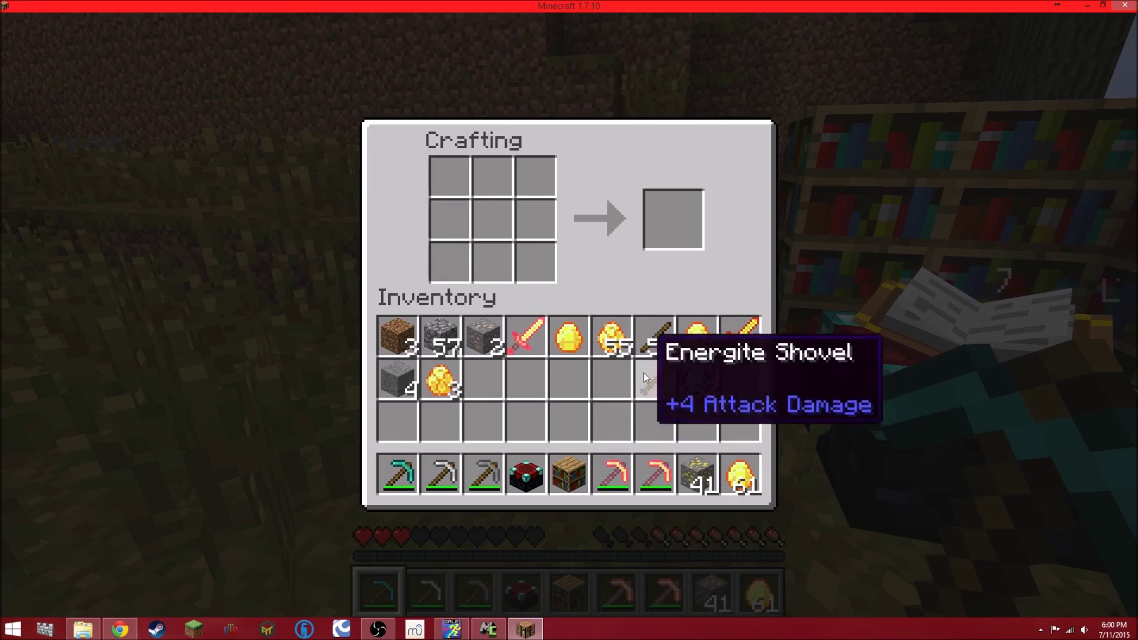
- Move the three Poor Energite Gems next to the Energite Shovel in the inventory and close the crafting table
left_click(442, 382)
left_click(611, 381)
key("e")
- Place one Energite Ore block near the dirt hillside, mine it with the Energite Pickaxe and check the inventory
key("w")
scroll(570, 316, "down", 8)
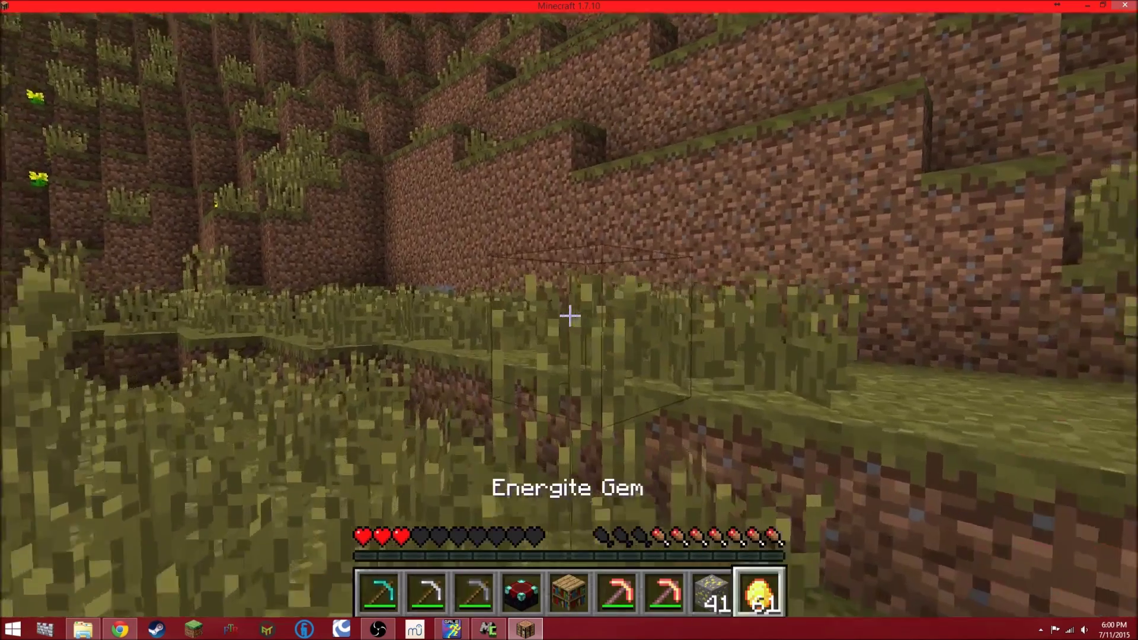
scroll(570, 316, "up", 1)
right_click(570, 316)
scroll(570, 316, "up", 3)
key("space")
scroll(570, 316, "down", 1)
left_click(570, 316)
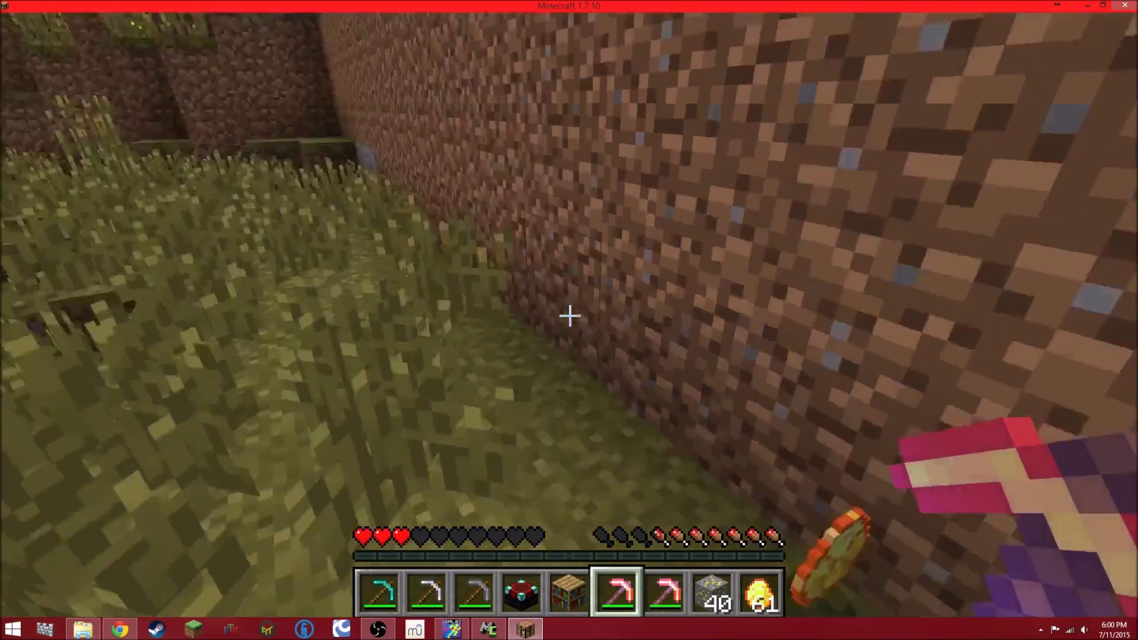
key("e")
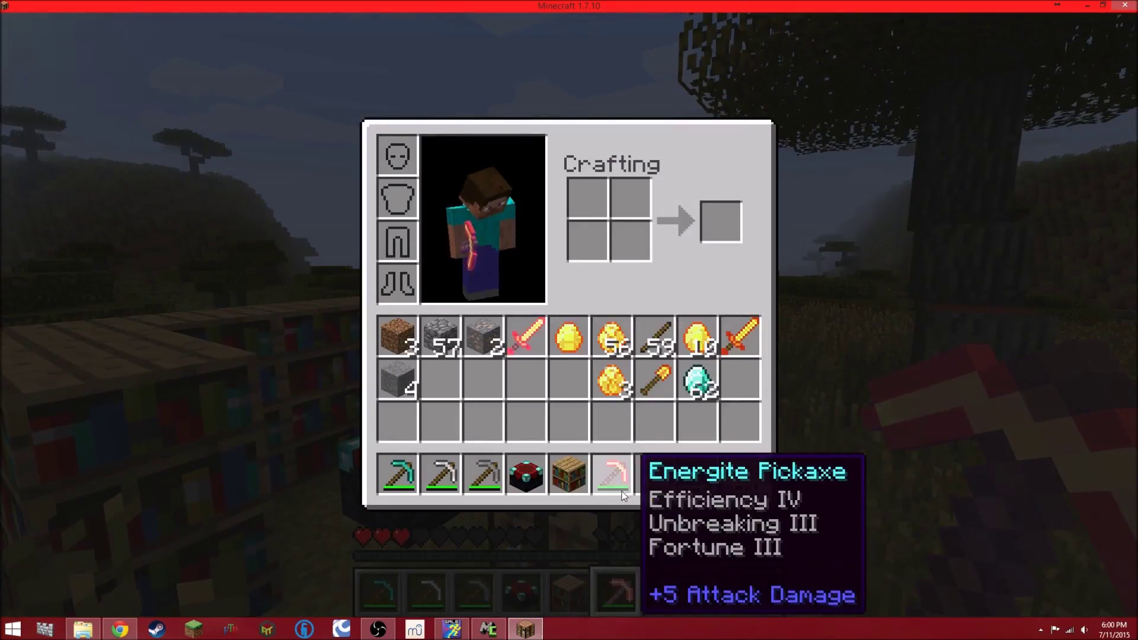
key("e")
- Place four more Energite Ore blocks by the hillside, mine them with the Fortune III Energite Pickaxe and check the inventory
scroll(570, 316, "down", 1)
scroll(570, 316, "down", 1)
right_click(569, 316)
right_click(569, 316)
right_click(569, 316)
right_click(570, 316)
scroll(569, 316, "up", 3)
scroll(570, 316, "down", 1)
left_click(570, 316)
left_click(570, 316)
left_click(570, 316)
left_click(570, 316)
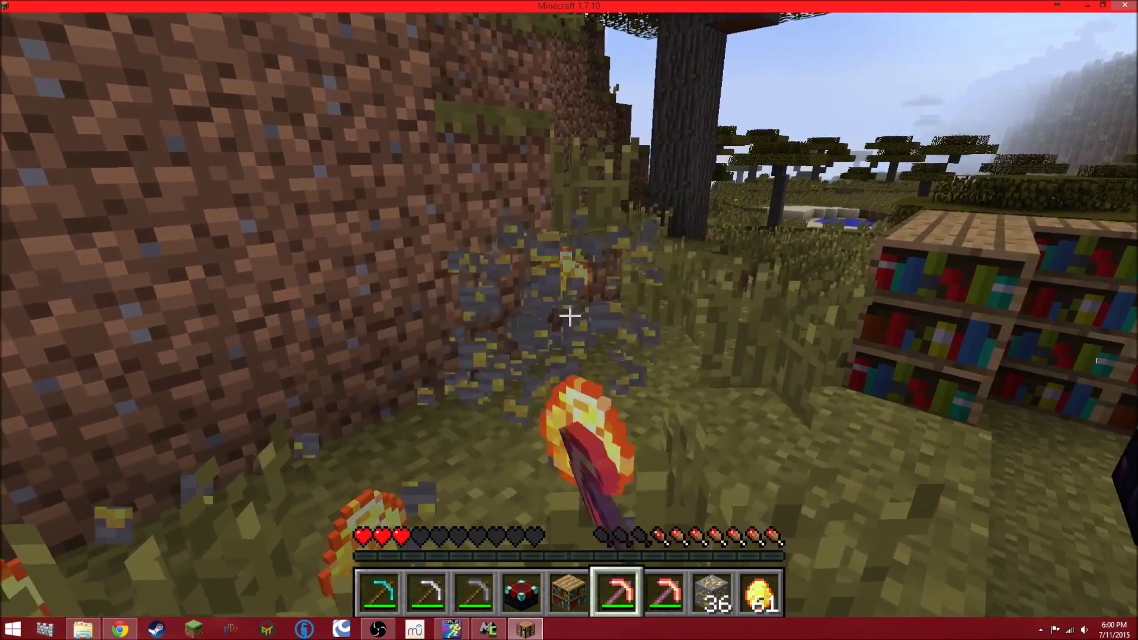
key("e")
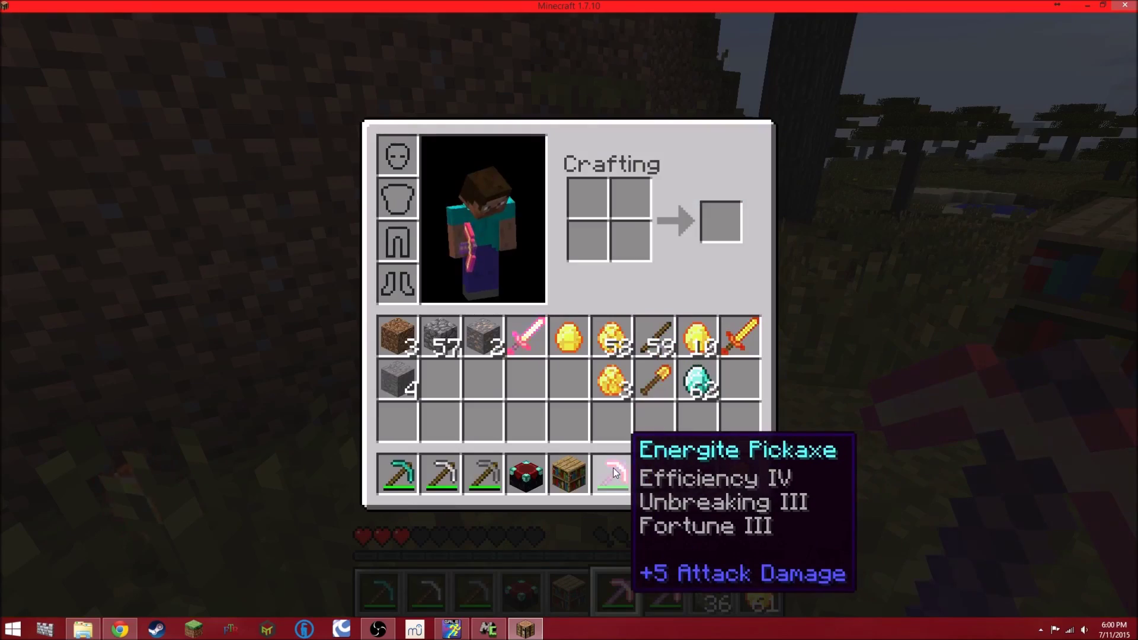
- Place one more Energite Ore block, mine it with the Fortune III Energite Pickaxe and check the inventory
key("e")
scroll(570, 316, "down", 2)
right_click(570, 316)
scroll(570, 316, "up", 3)
scroll(570, 316, "down", 1)
left_click(570, 316)
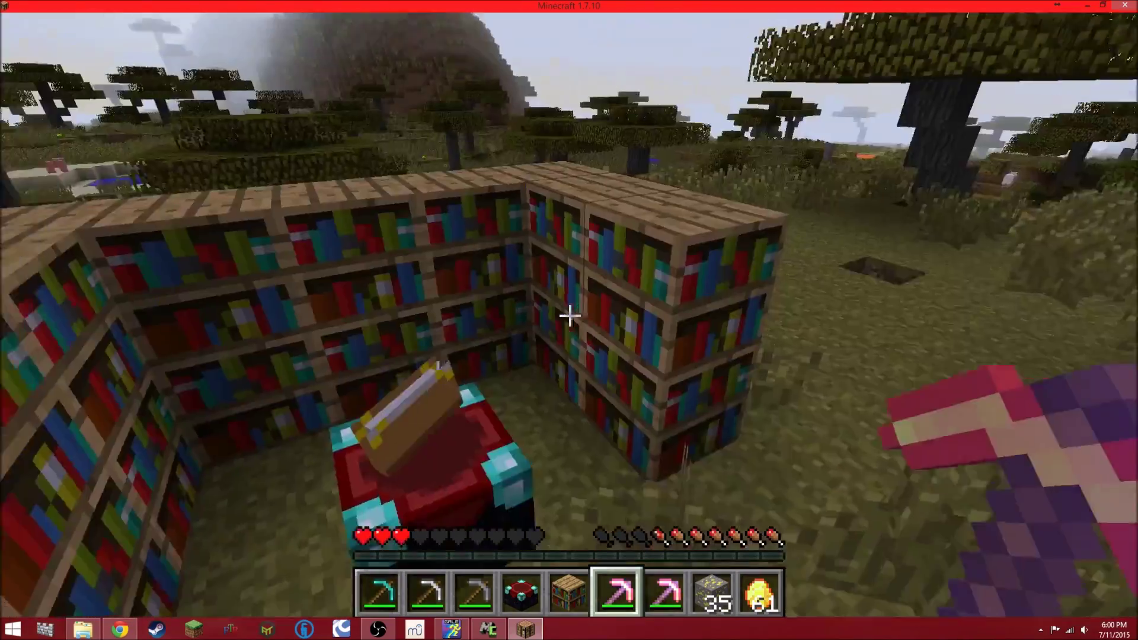
key("e")
key("e")
key("e")
key("e")
- Switch the game to creative mode with the command /gamemode 1
key("t")
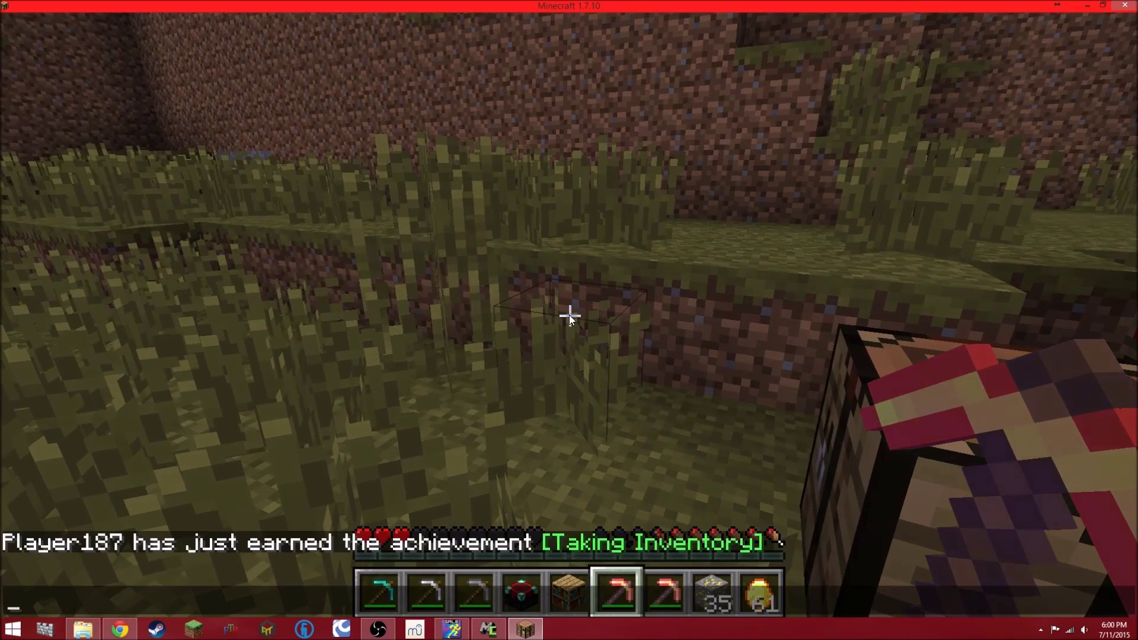
type("/gamemode 1")
key("Return")
- Look through the Combat, Tools and Materials categories of the creative inventory for the custom Energite items
key("e")
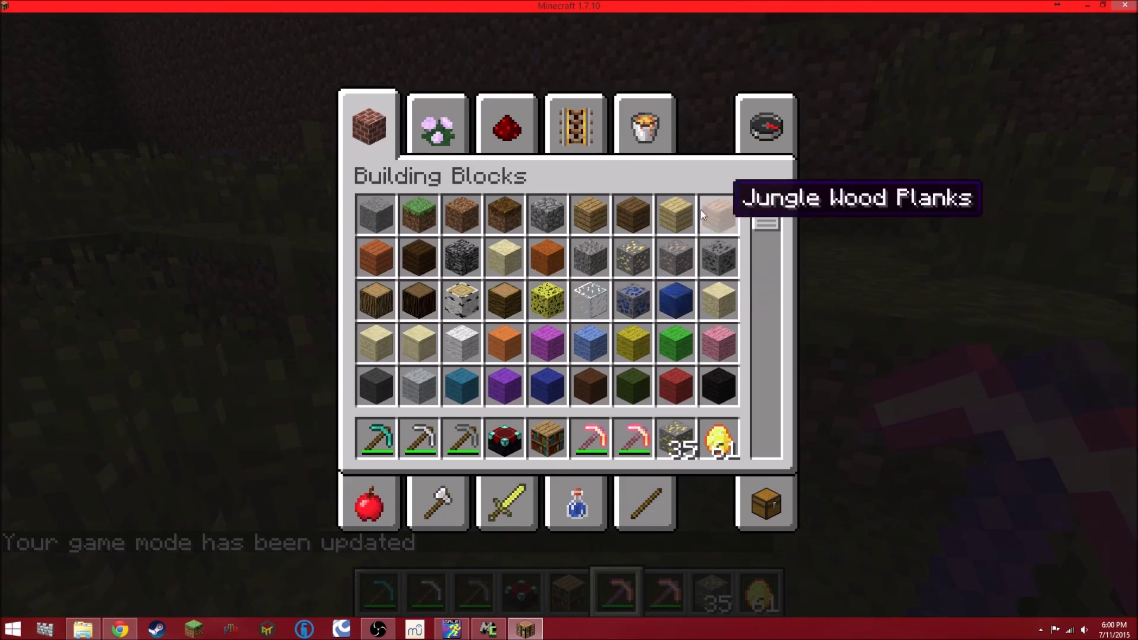
left_click(504, 509)
scroll(624, 347, "down", 3)
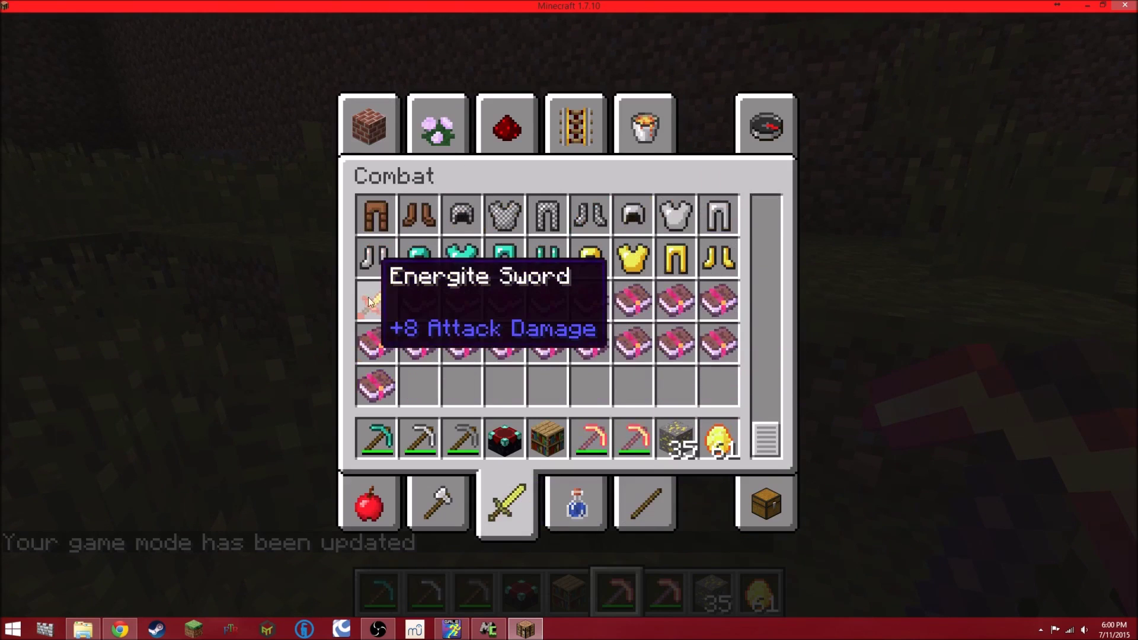
scroll(573, 322, "up", 3)
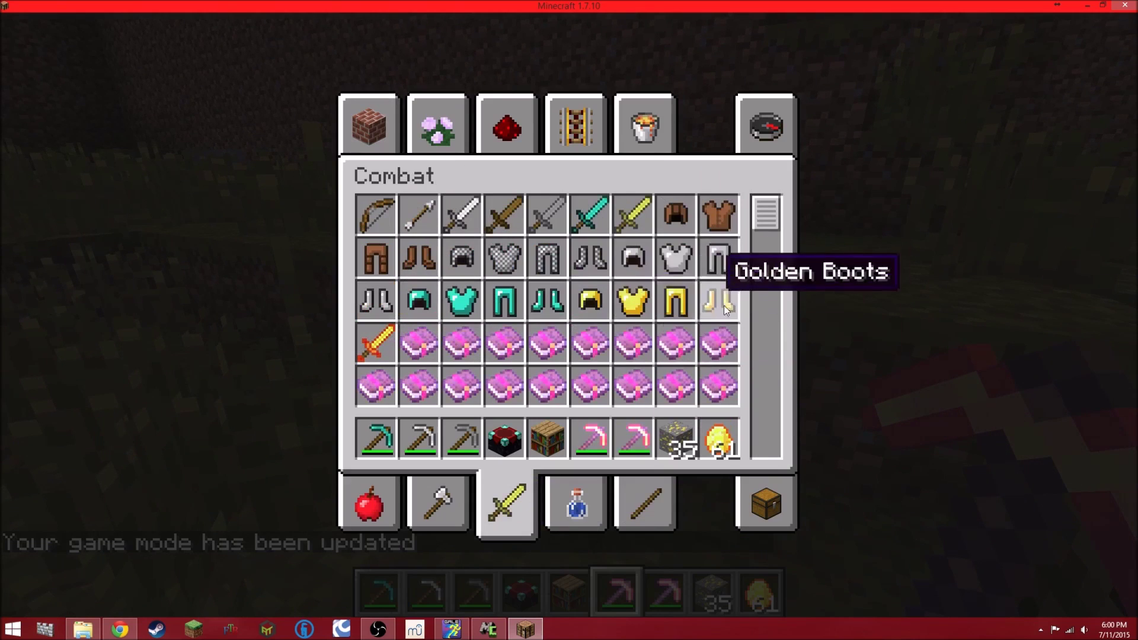
left_click(437, 504)
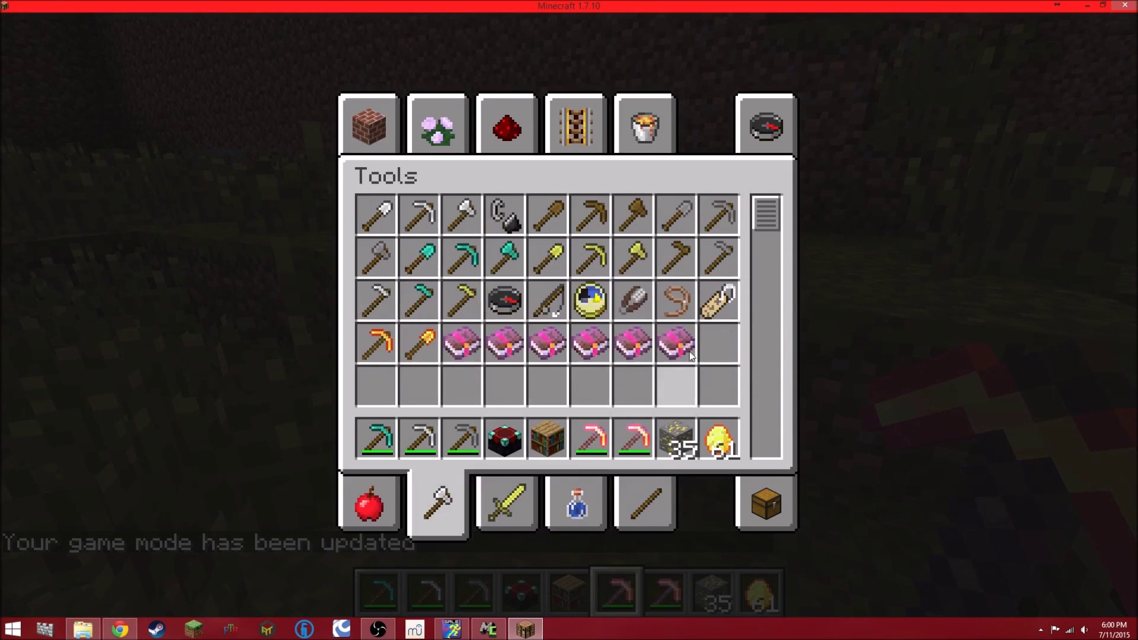
left_click(646, 509)
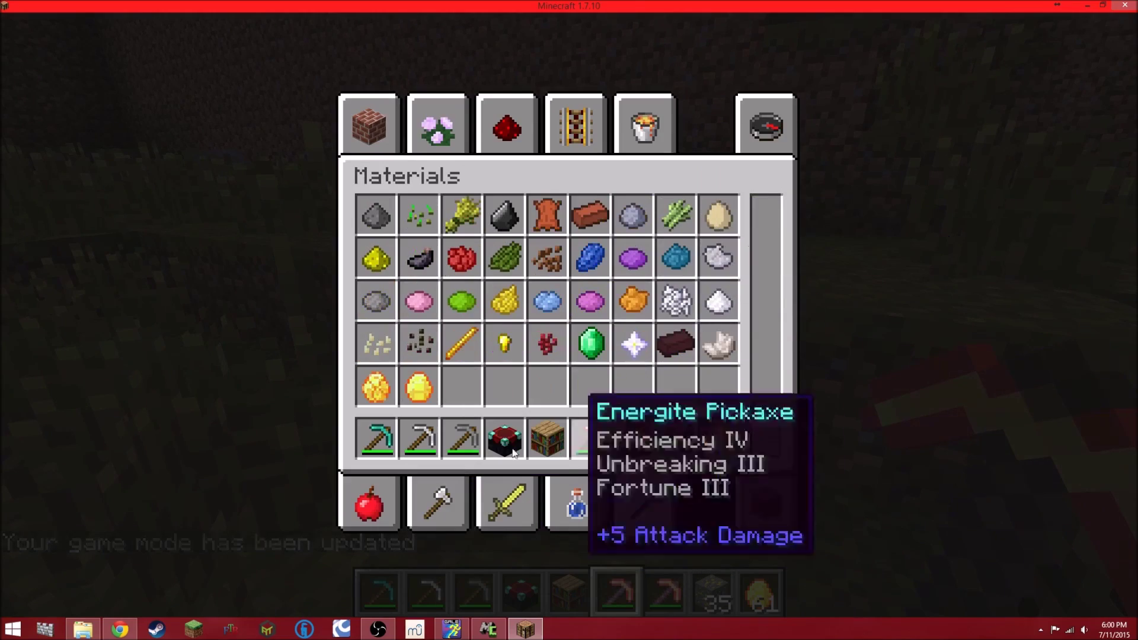
scroll(745, 298, "up", 2)
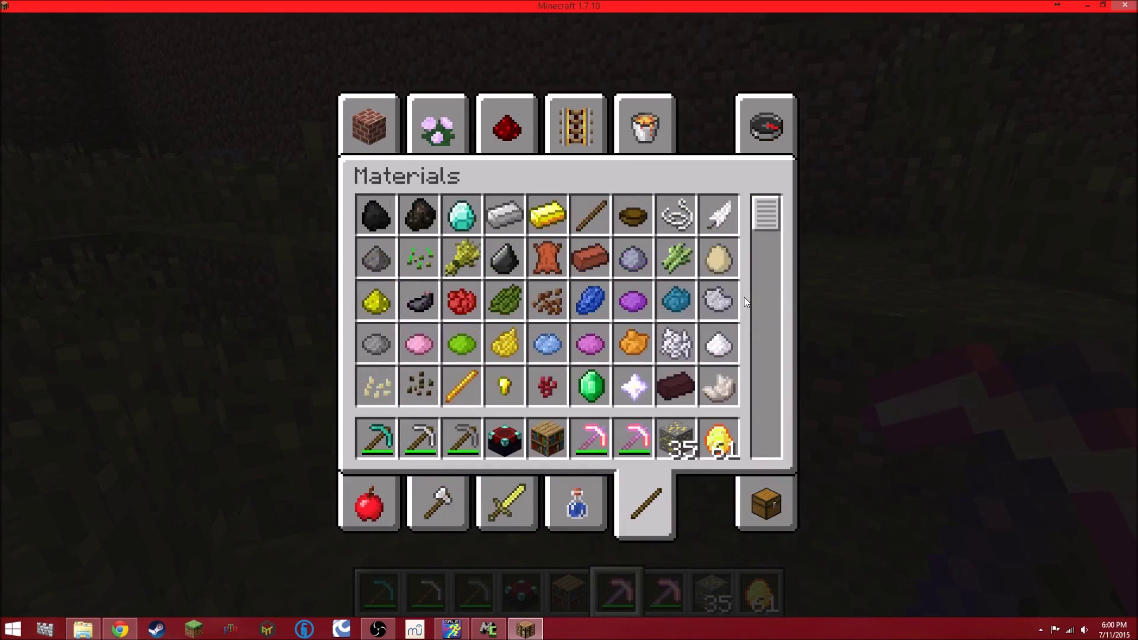
- Look for the Energite Ore among the Building Blocks in the creative inventory, and close the inventory
key("e")
key("1")
key("e")
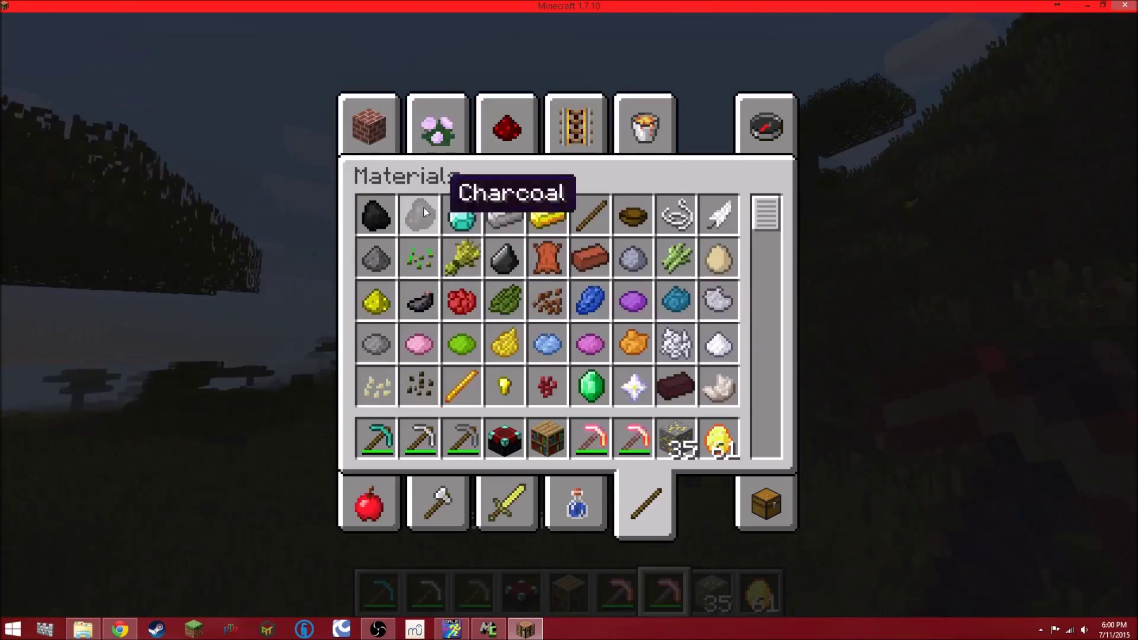
left_click(368, 126)
scroll(716, 335, "down", 10)
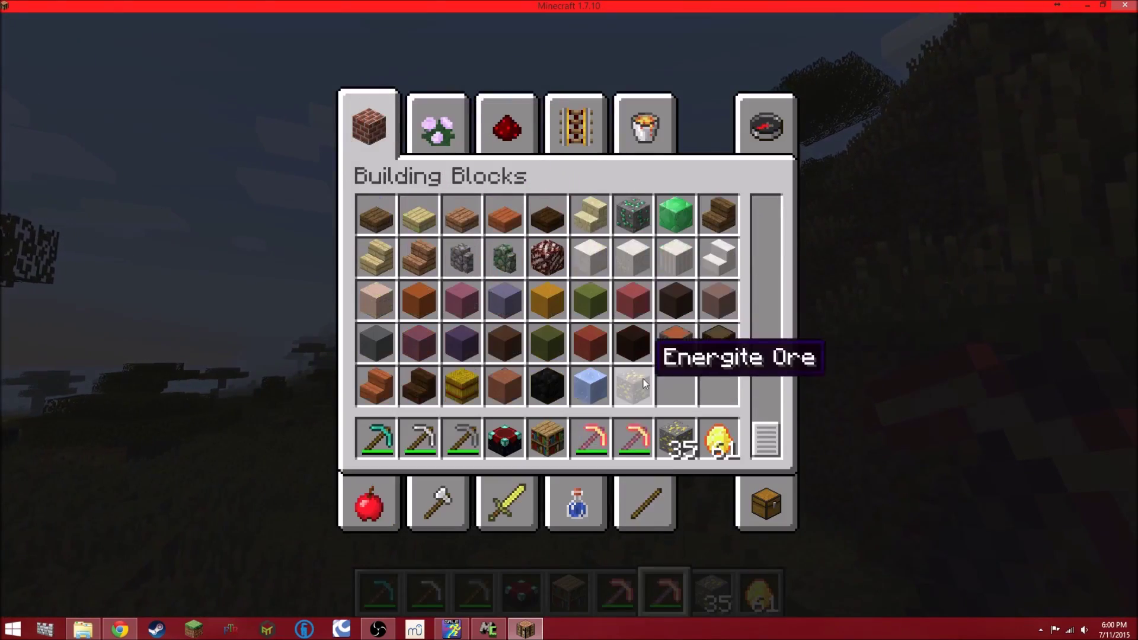
key("e")
scroll(570, 320, "up", 6)
scroll(570, 316, "down", 1)
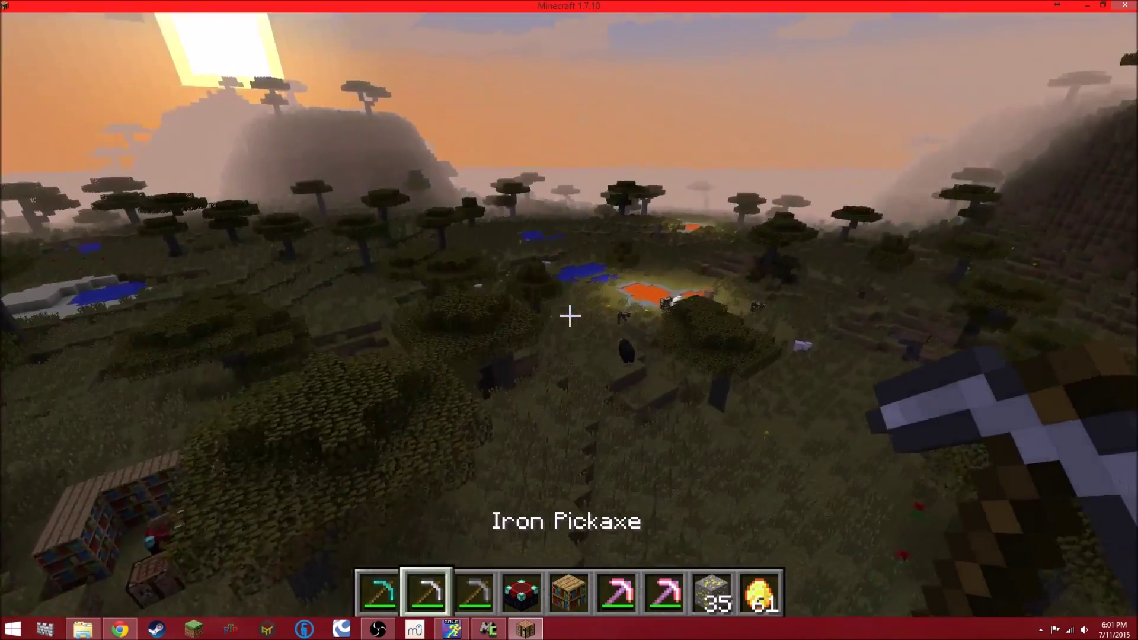
scroll(570, 316, "up", 1)
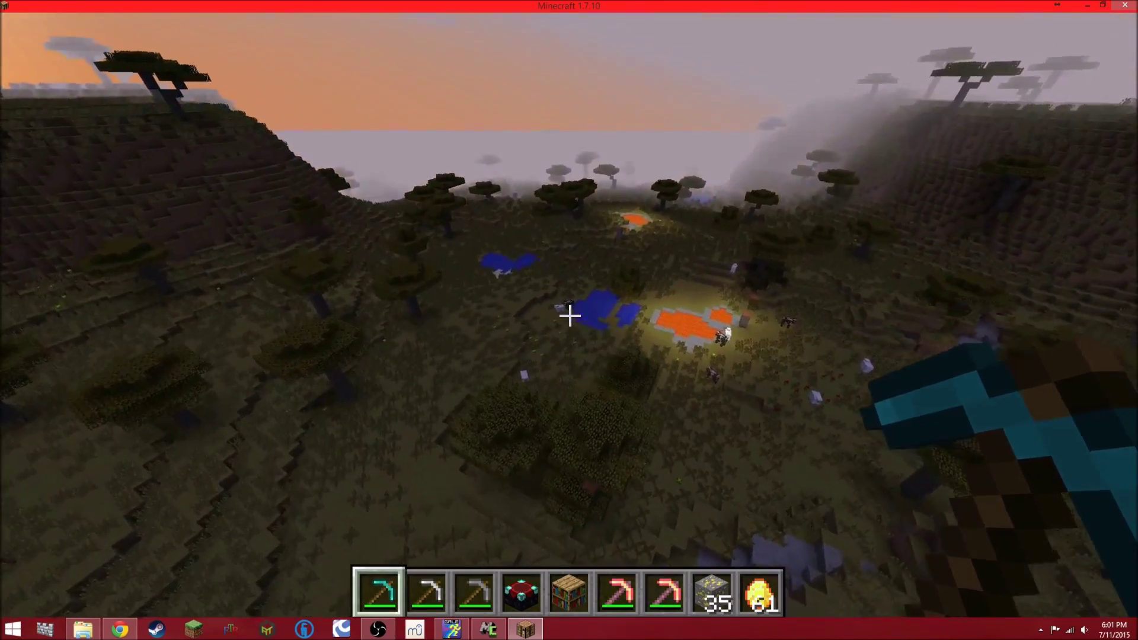
key("w")
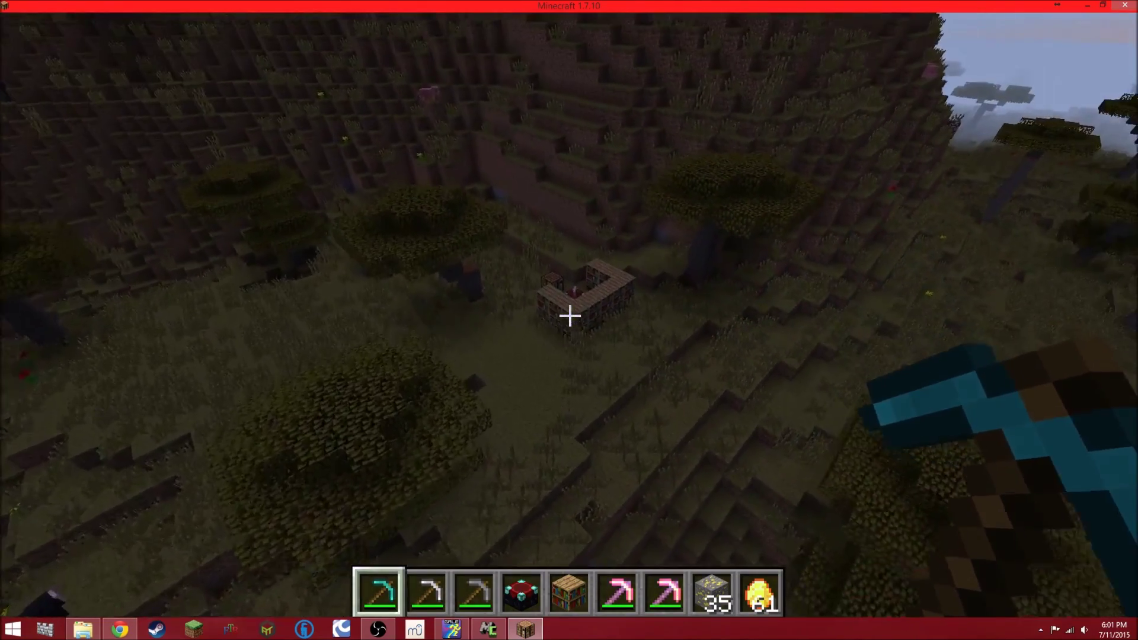